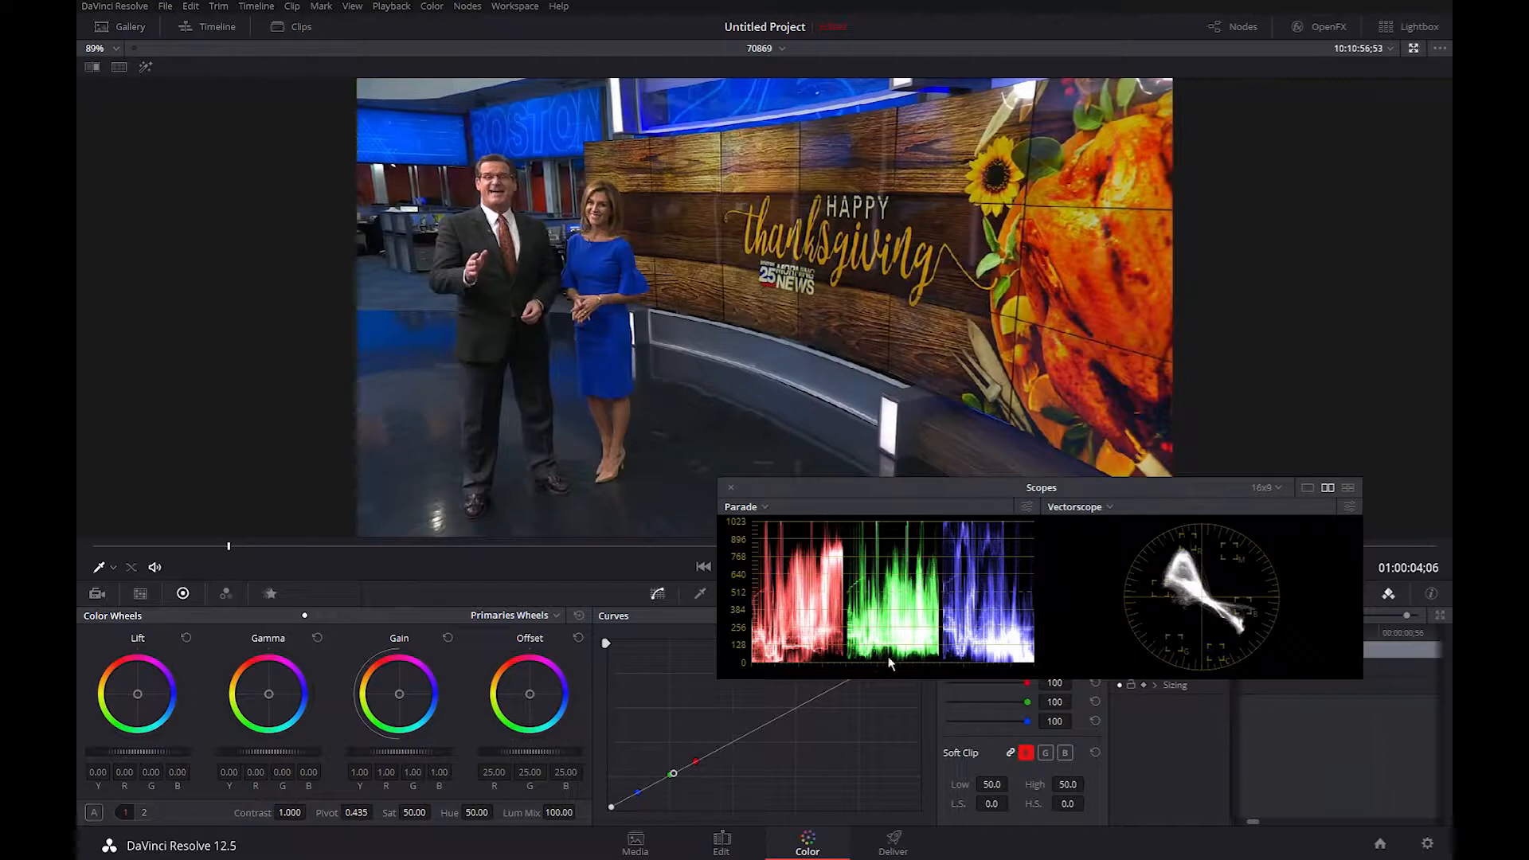
Add a circular window and shape it into a flat ellipse over the dark studio floor at the picture's lower edge.
left_click_drag(882, 489, 1087, 620)
left_click(744, 593)
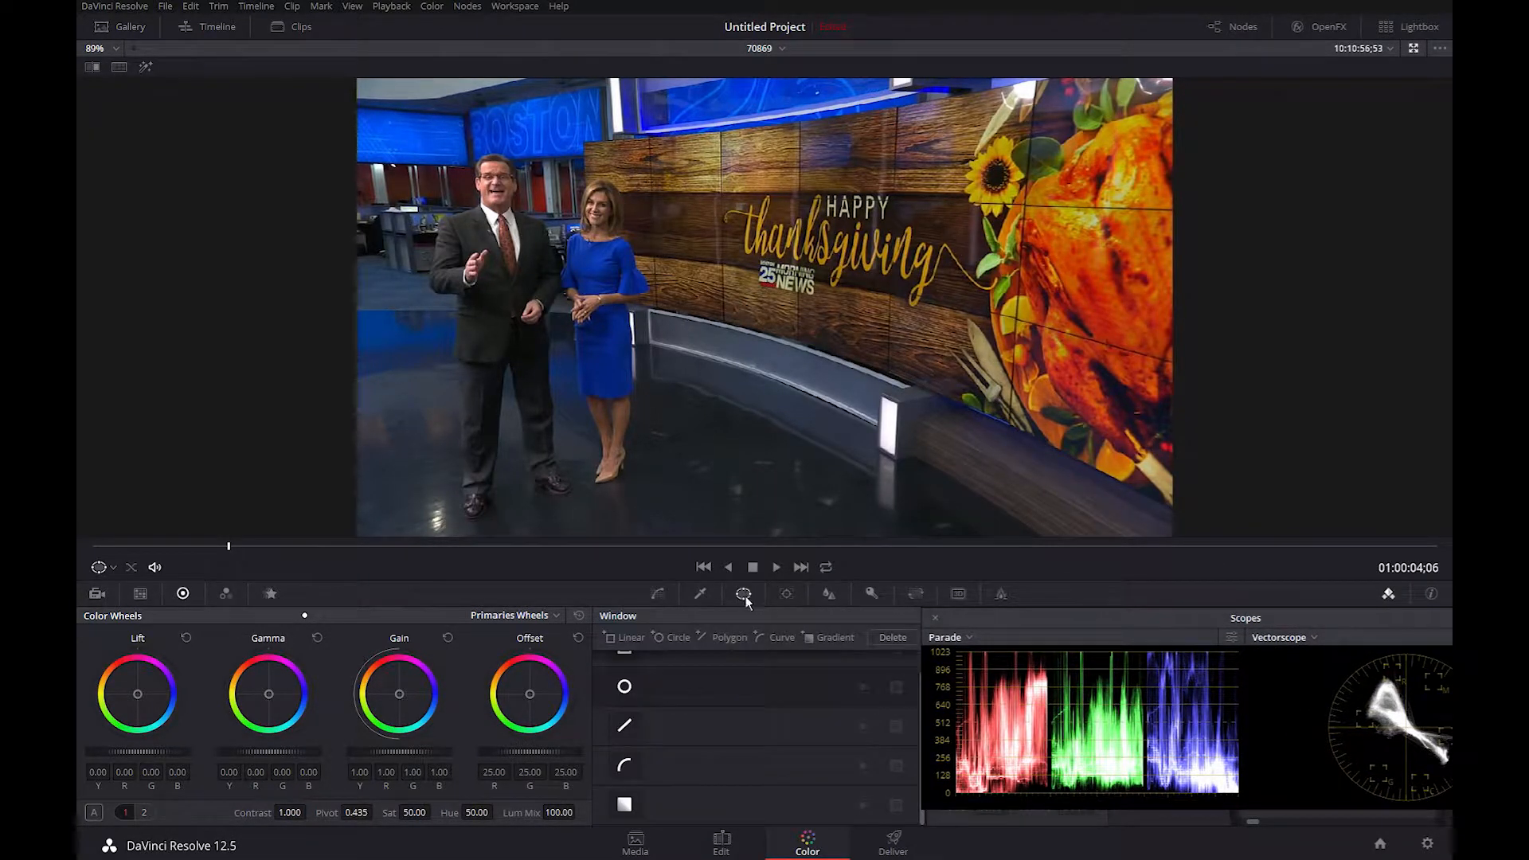
left_click(672, 638)
left_click_drag(763, 306, 733, 431)
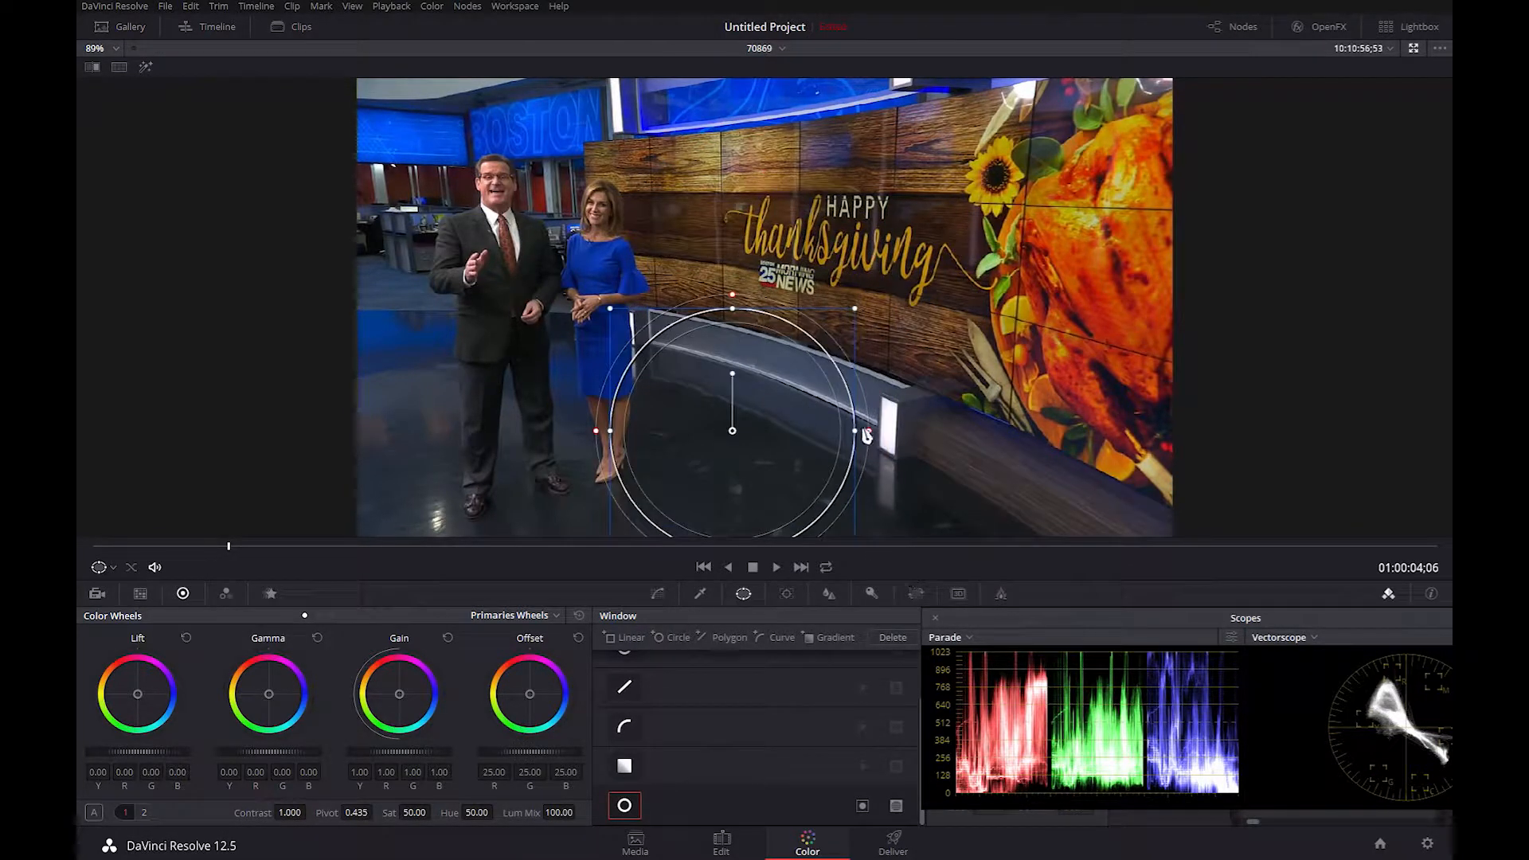
left_click_drag(743, 321, 735, 381)
left_click_drag(842, 430, 866, 516)
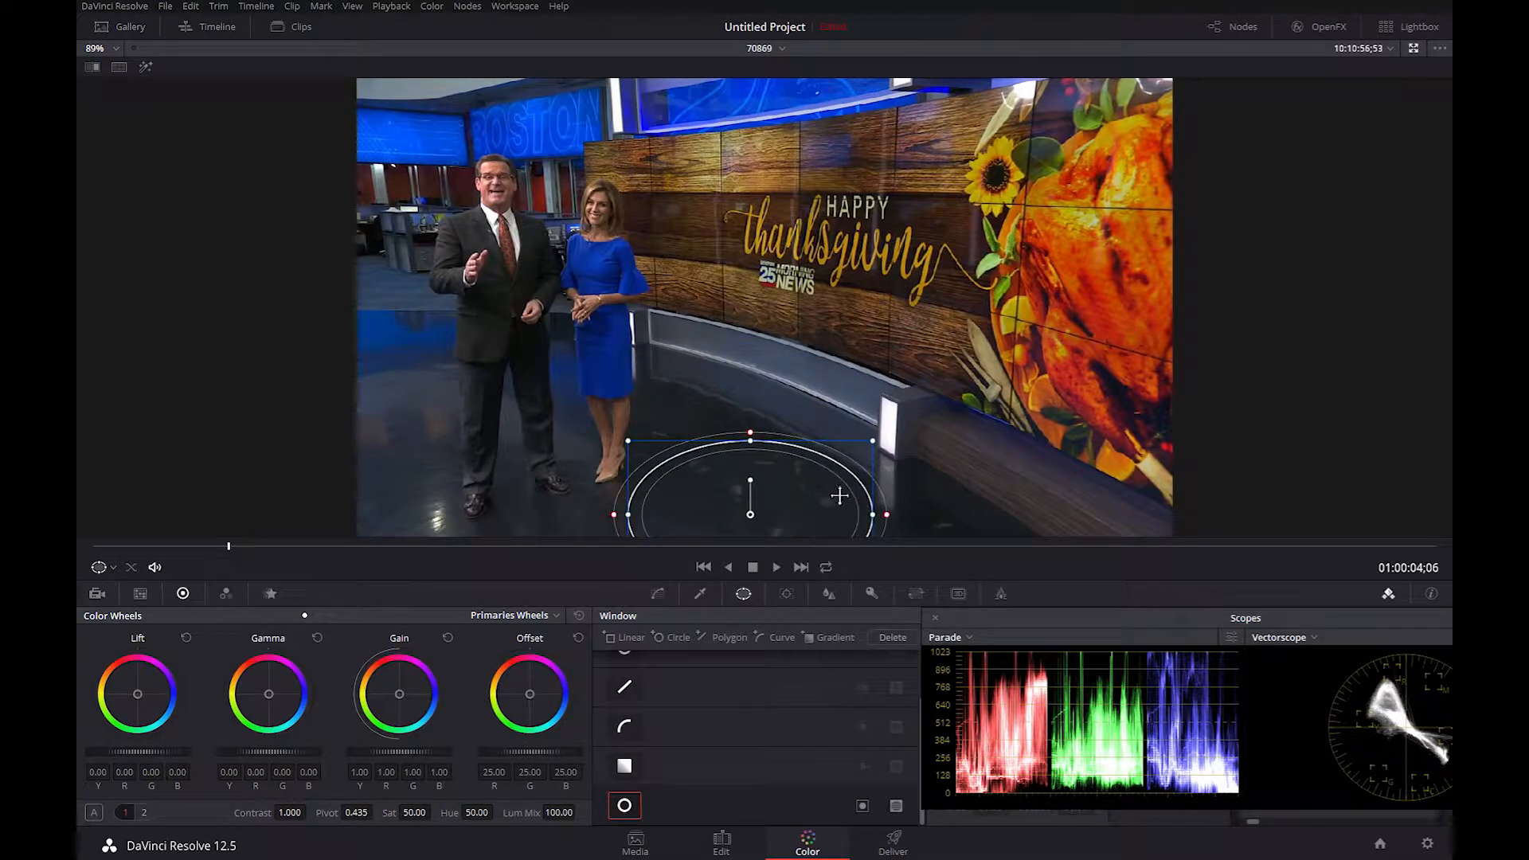
Isolate the windowed floor with Highlight to lower the Lift to about -0.04, and switch off both the highlight and the circle window.
key("shift+h")
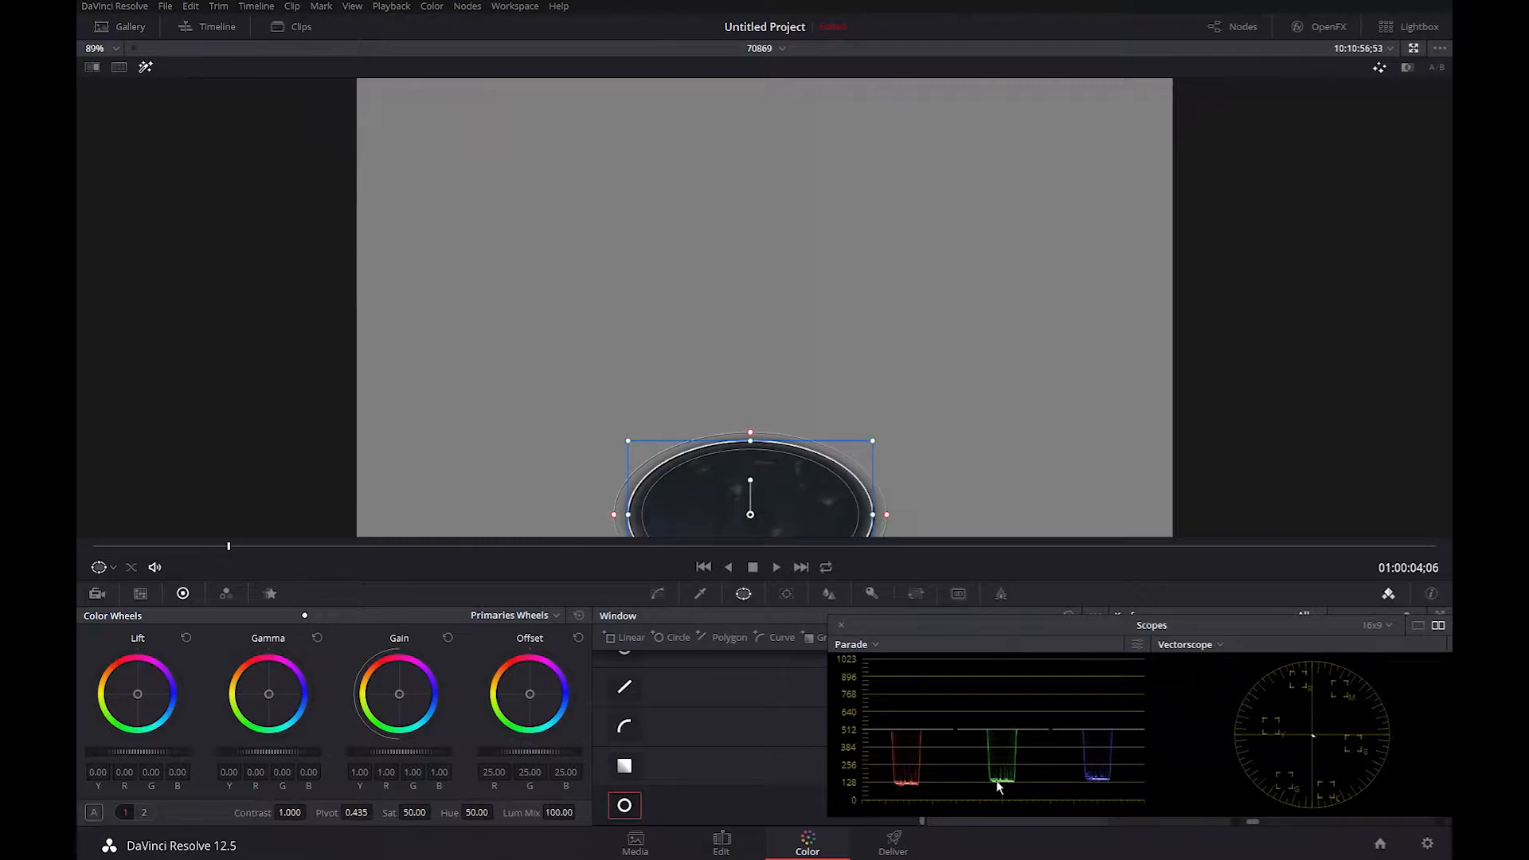
left_click_drag(140, 687, 139, 682)
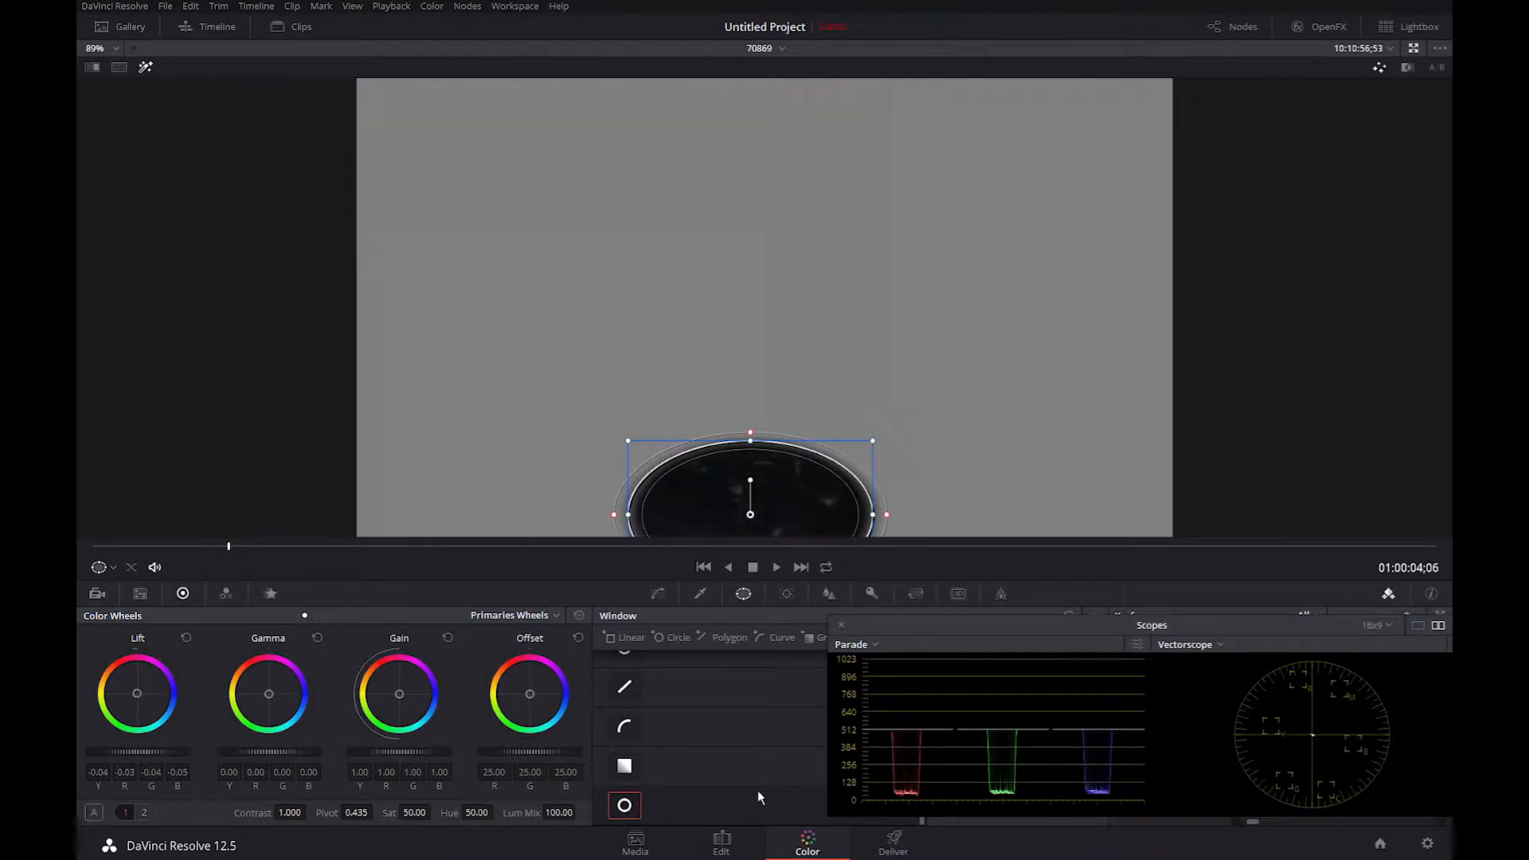
key("shift+h")
left_click(628, 805)
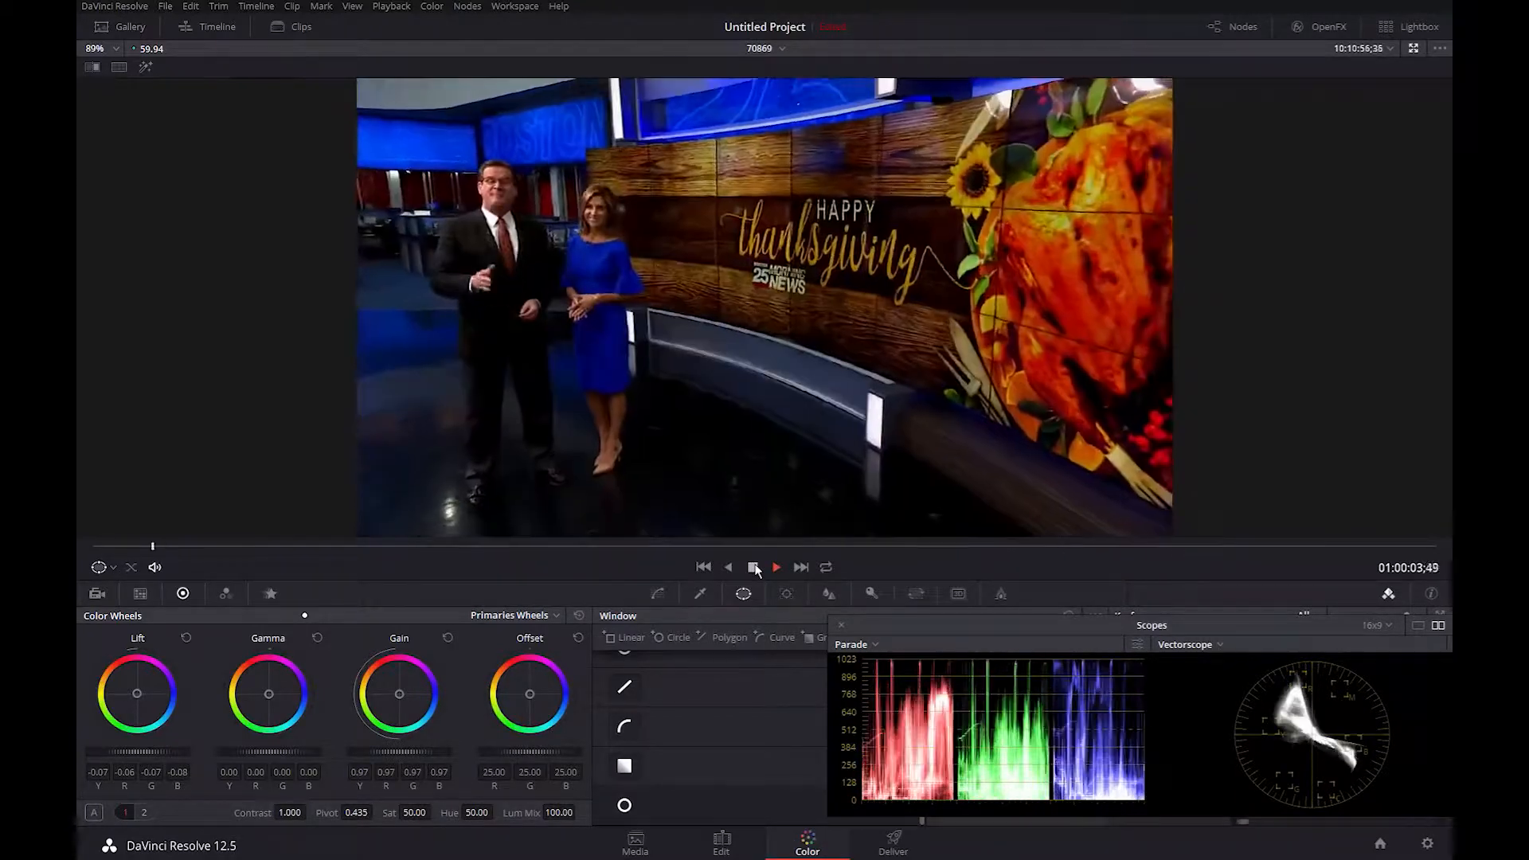
Return to the clip's first frame and add a serial node after the first node.
left_click(753, 567)
left_click_drag(506, 548, 76, 570)
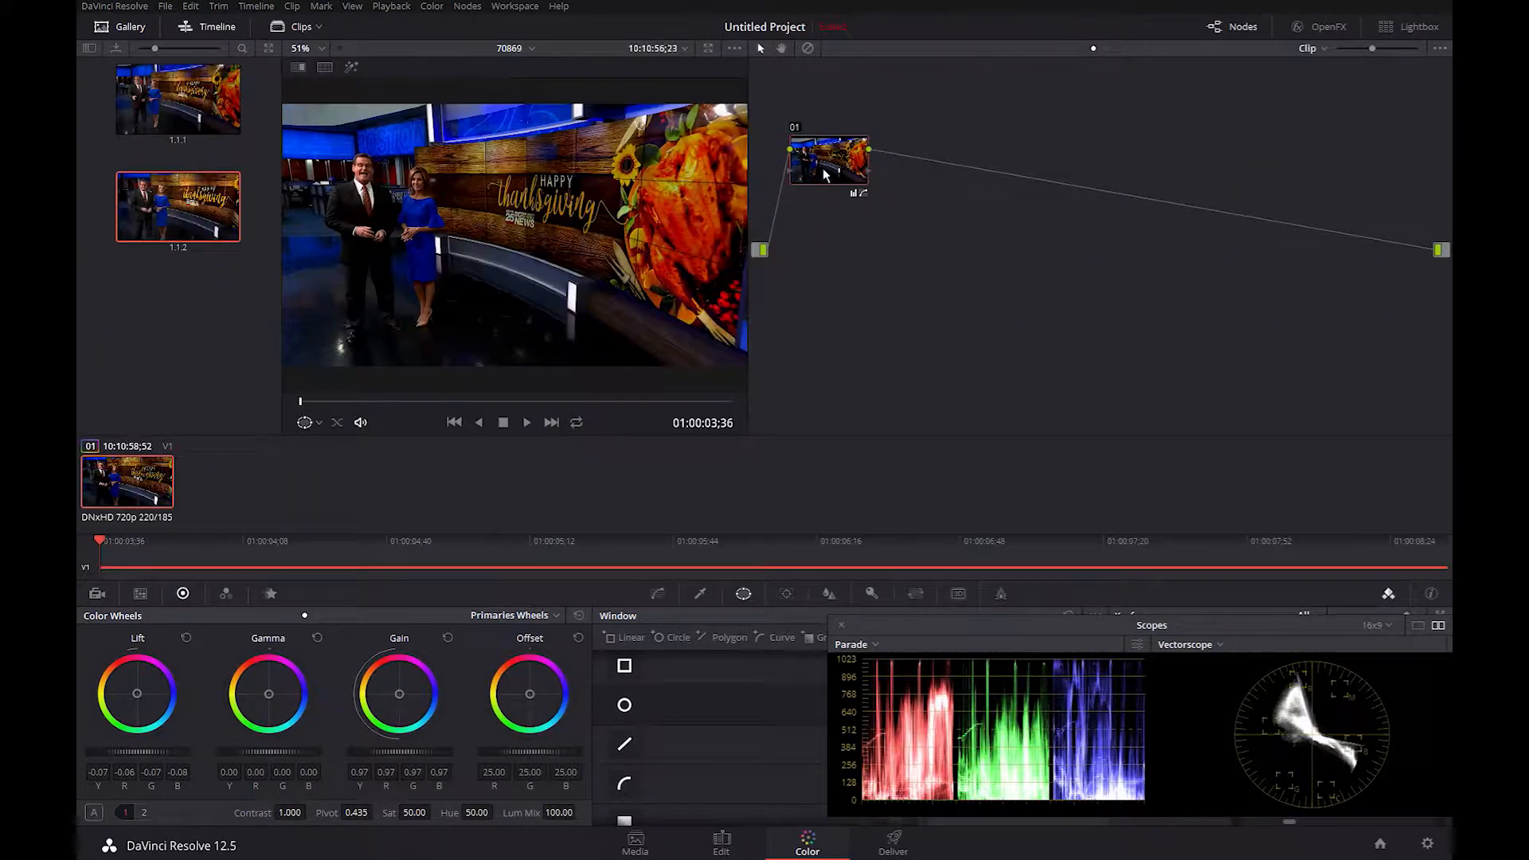
key("alt+s")
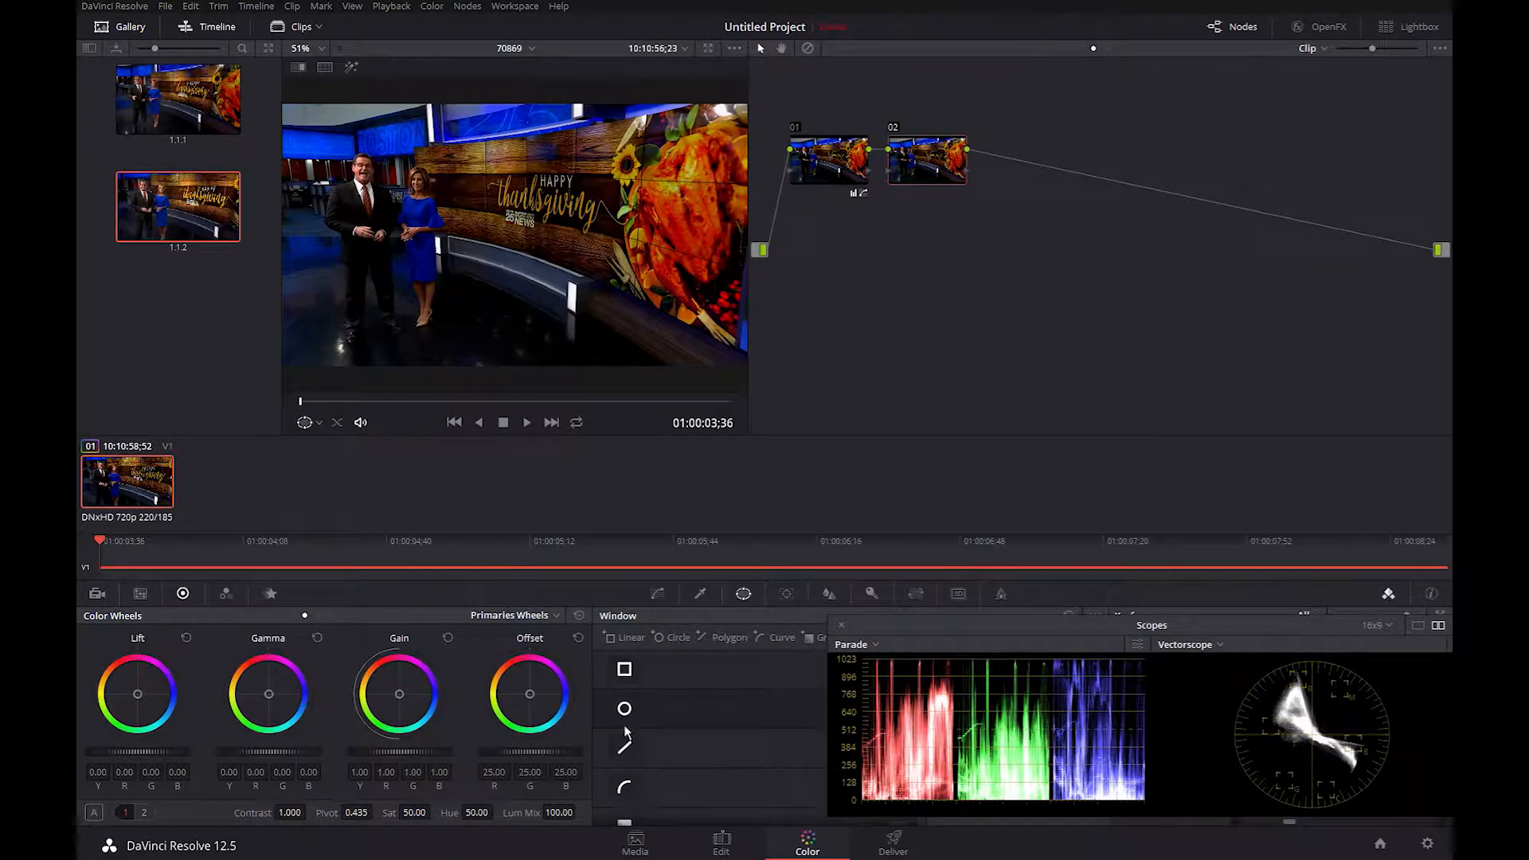
Add a circular window on the second node and stretch it into a tall ellipse around both presenters.
left_click(625, 708)
left_click_drag(515, 304, 514, 393)
left_click_drag(515, 235, 400, 241)
left_click_drag(304, 413, 785, 431)
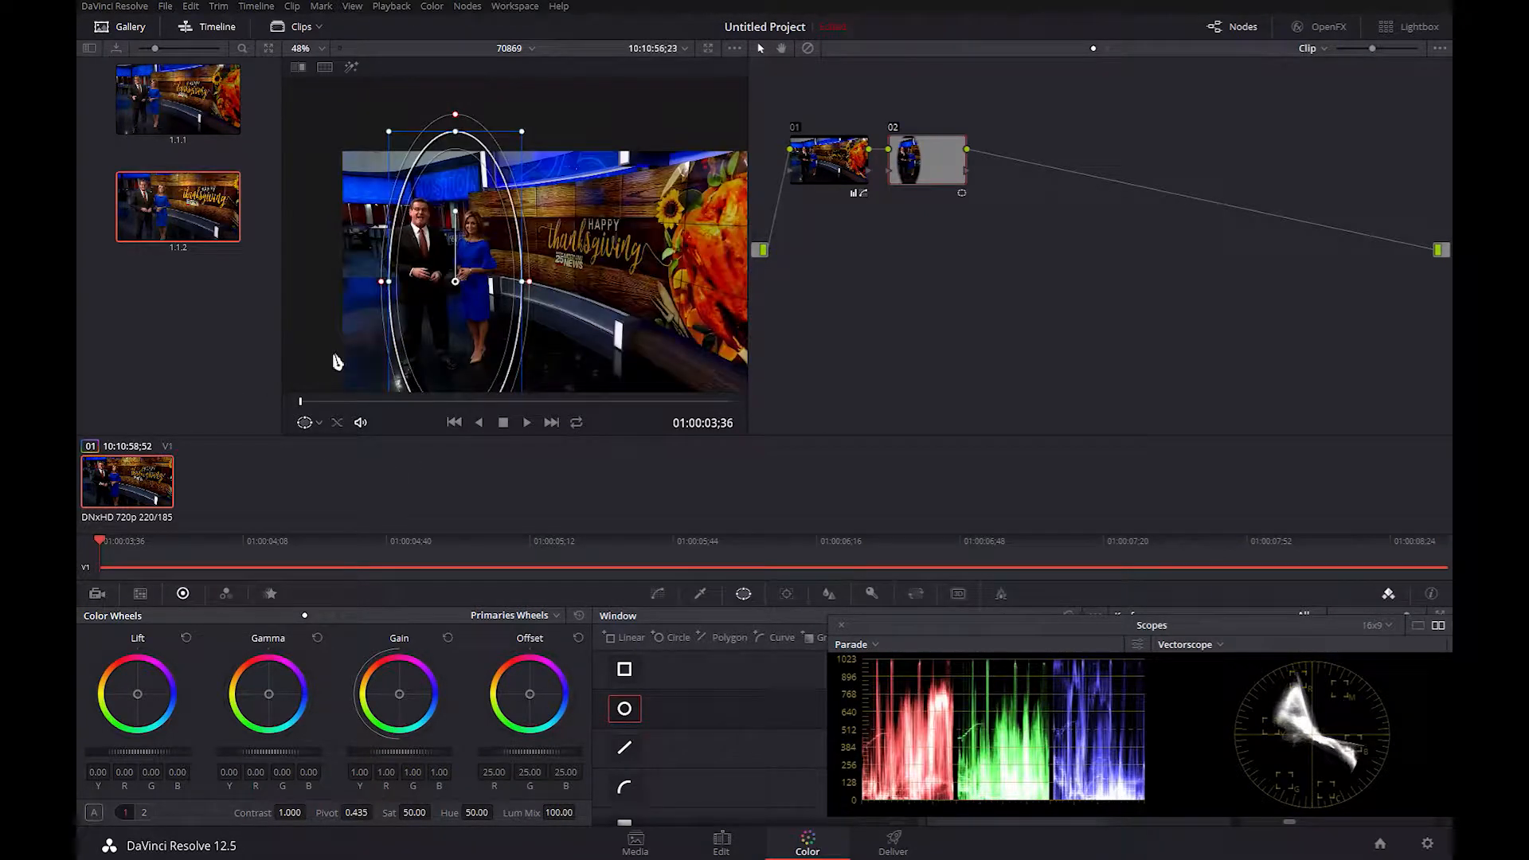
scroll(334, 362, "down", 1)
left_click_drag(345, 362, 321, 329)
mouse_move(311, 404)
left_mouse_down()
mouse_move(790, 430)
mouse_move(234, 407)
mouse_move(787, 396)
mouse_move(198, 416)
left_mouse_up()
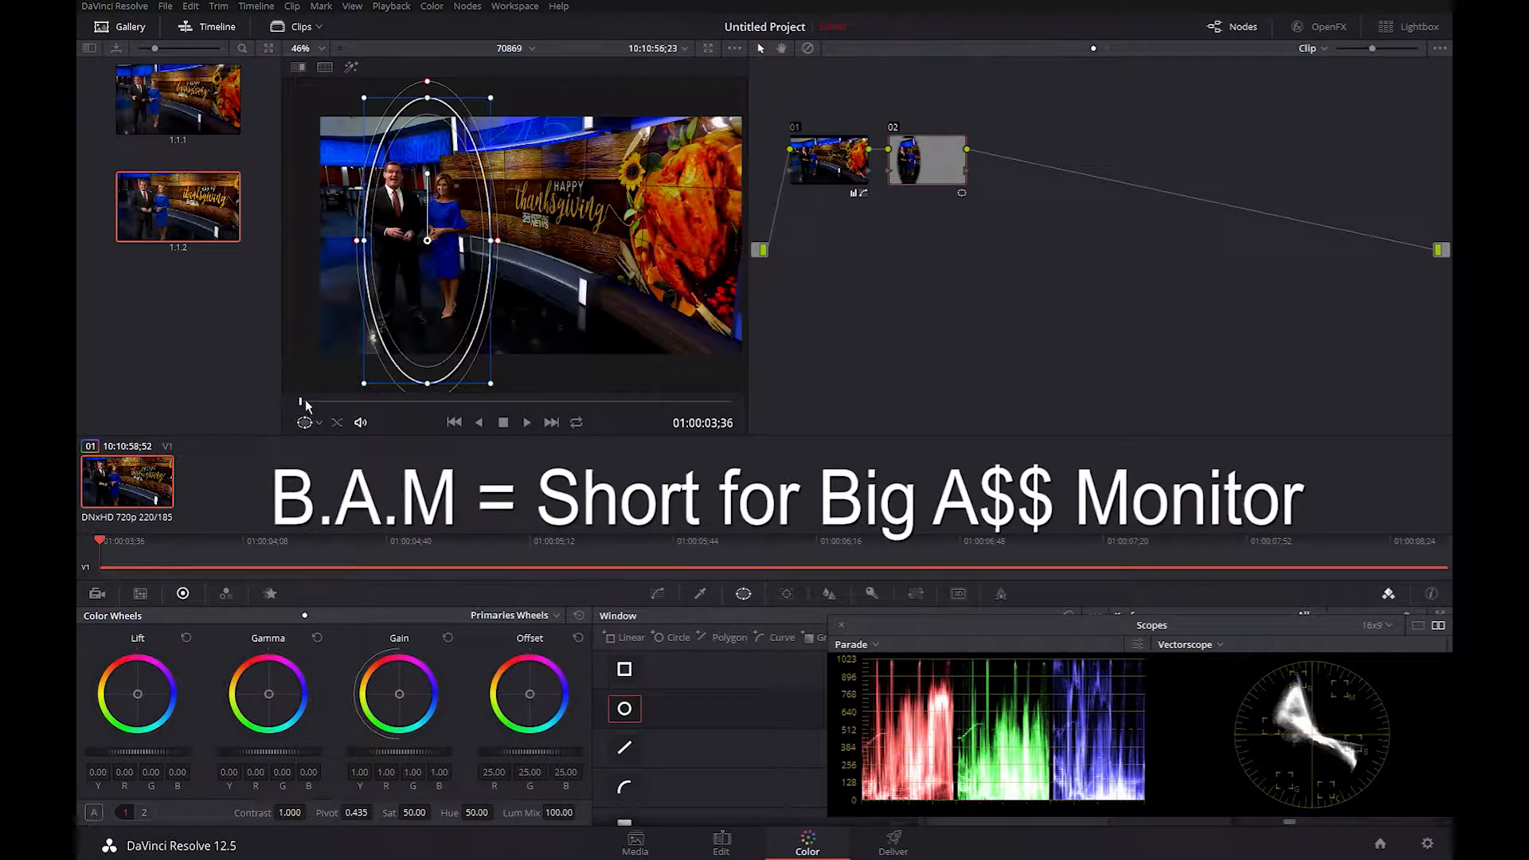
mouse_move(311, 403)
left_mouse_down()
mouse_move(598, 423)
mouse_move(237, 245)
left_mouse_up()
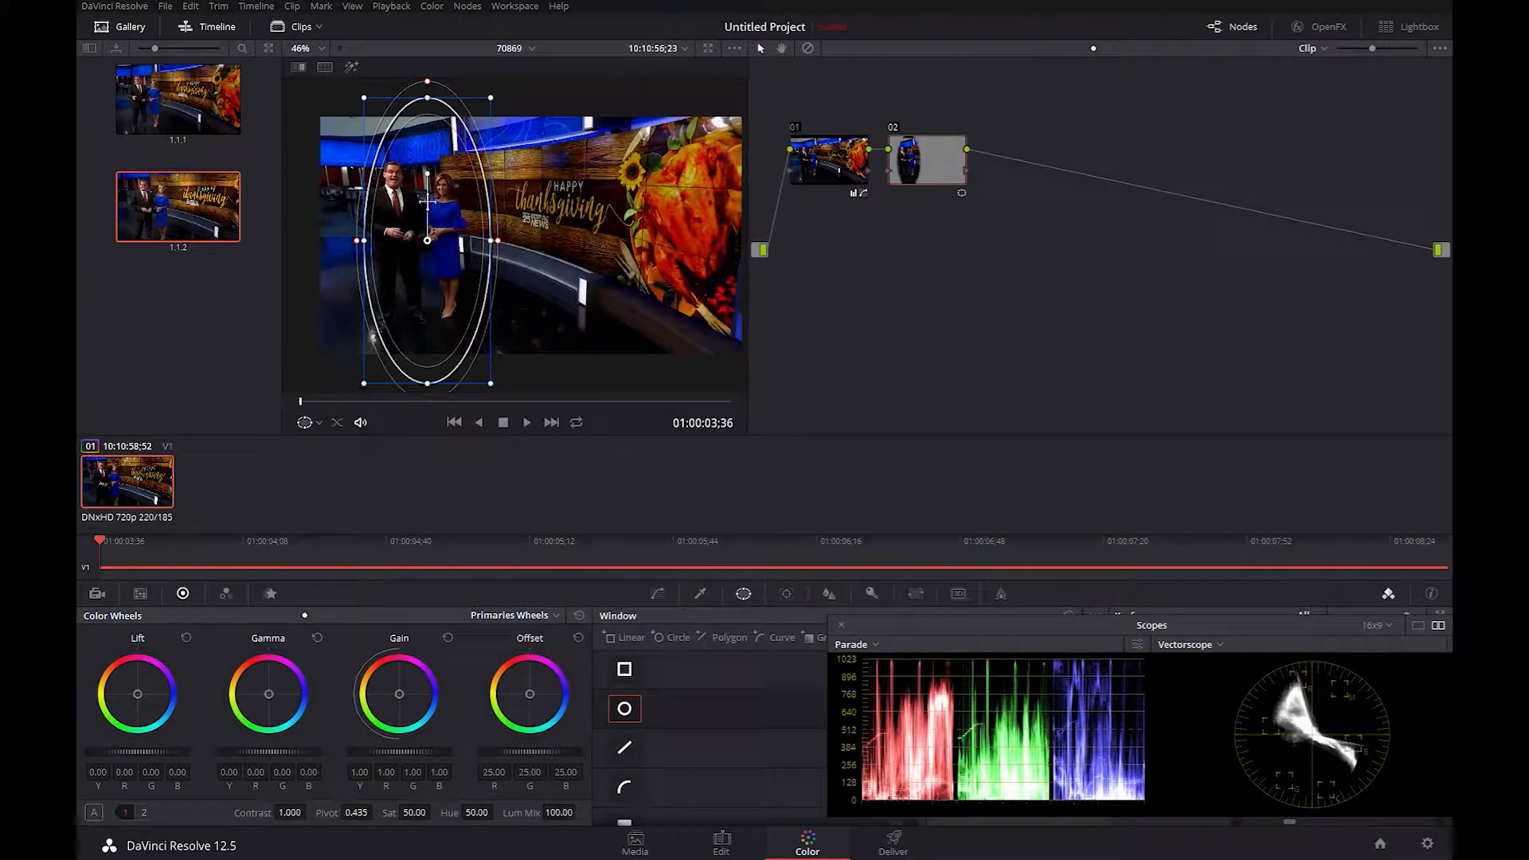
Shrink the circular window to a small ellipse over the man's shirt and tie, checking it in the enlarged viewer.
left_click_drag(493, 389, 450, 291)
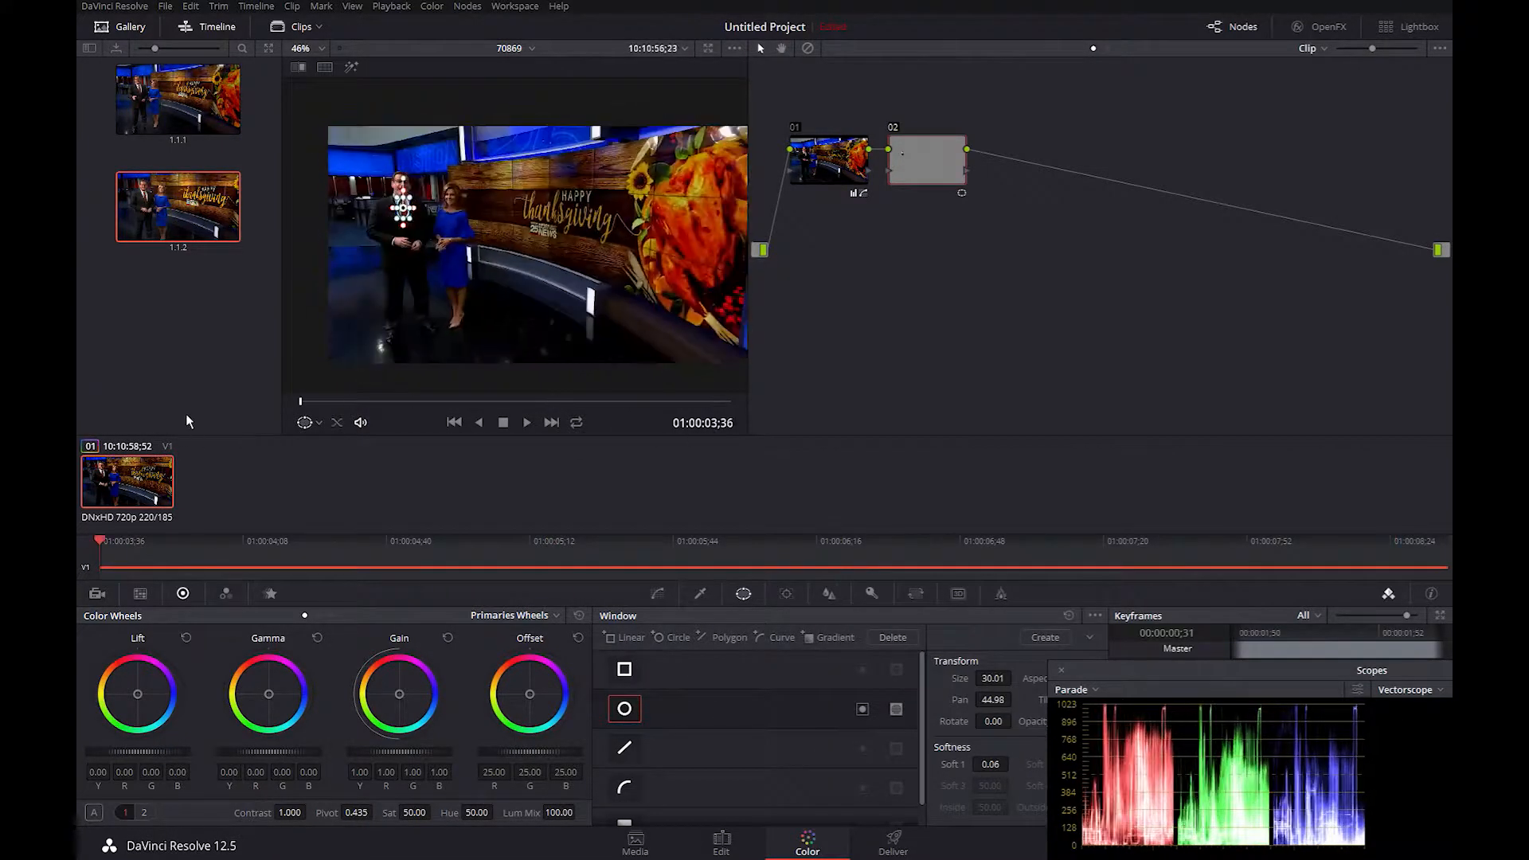
scroll(345, 324, "up", 2)
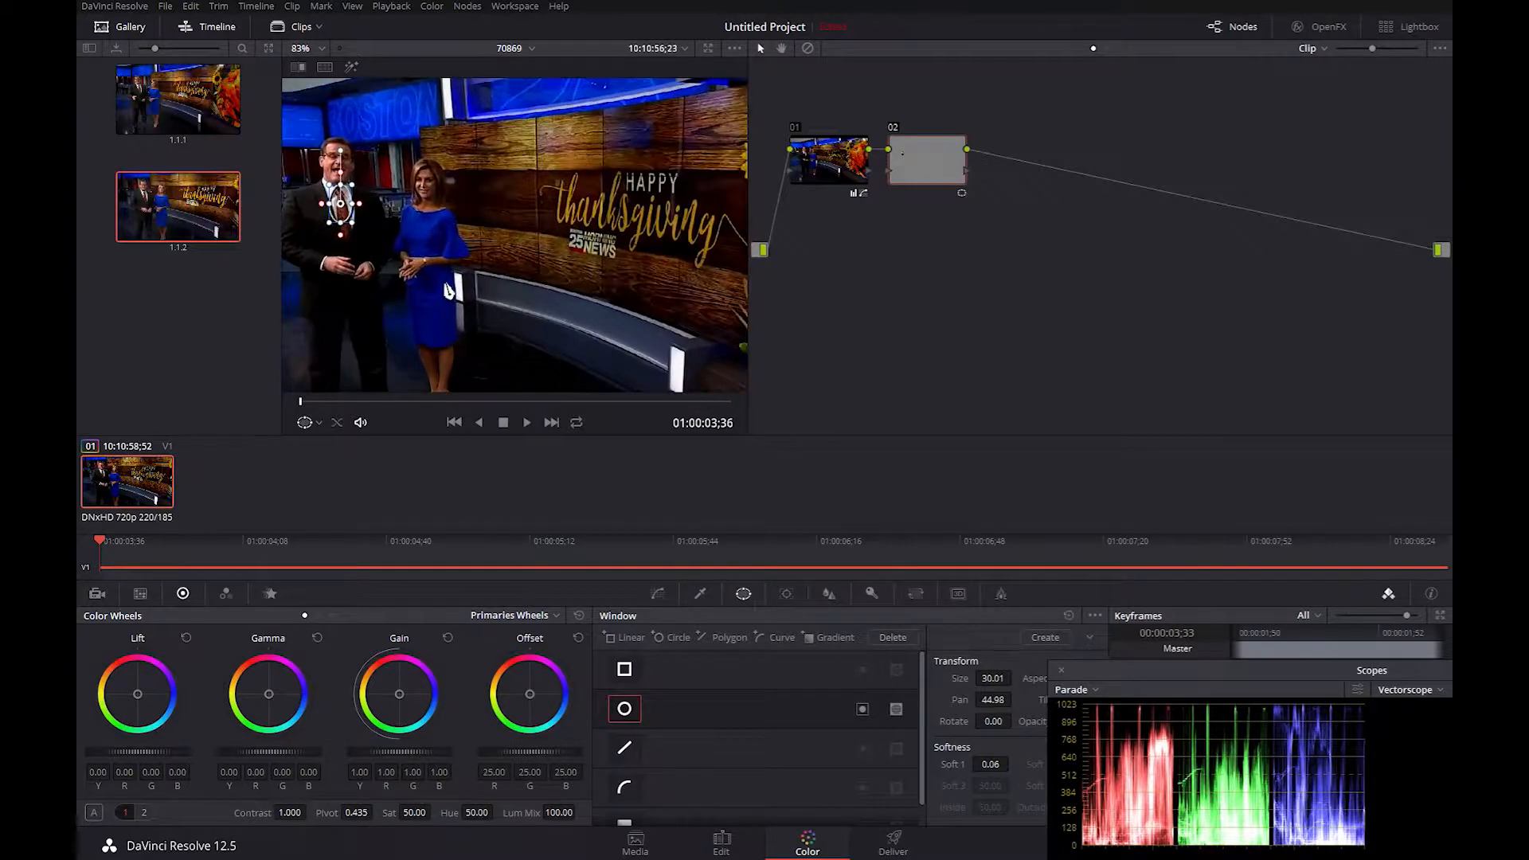
key("alt+f")
left_click_drag(671, 354, 789, 460)
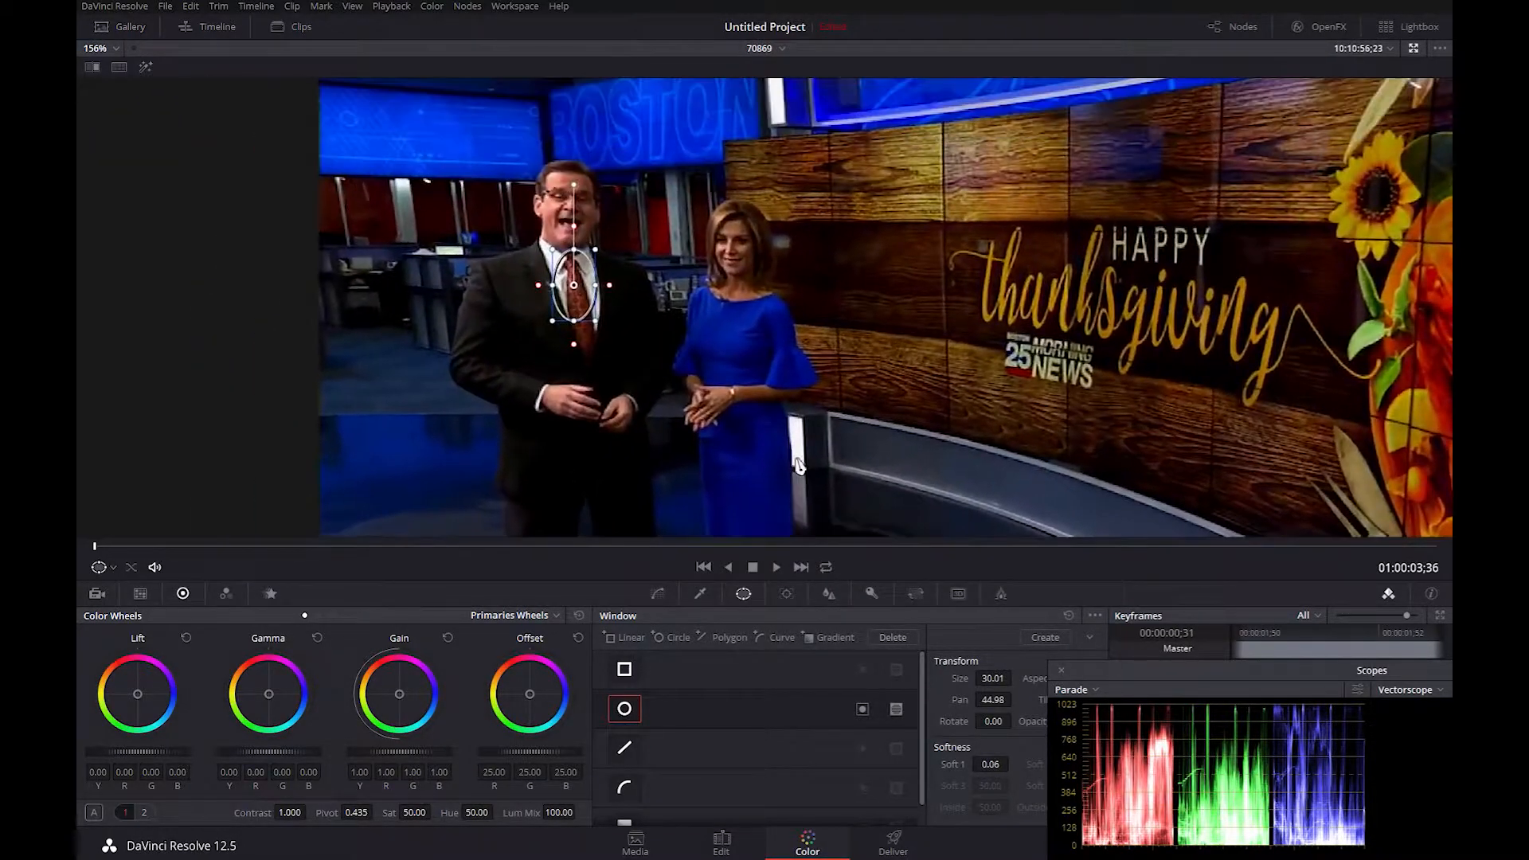
scroll(782, 458, "up", 3)
left_click_drag(94, 546, 816, 591)
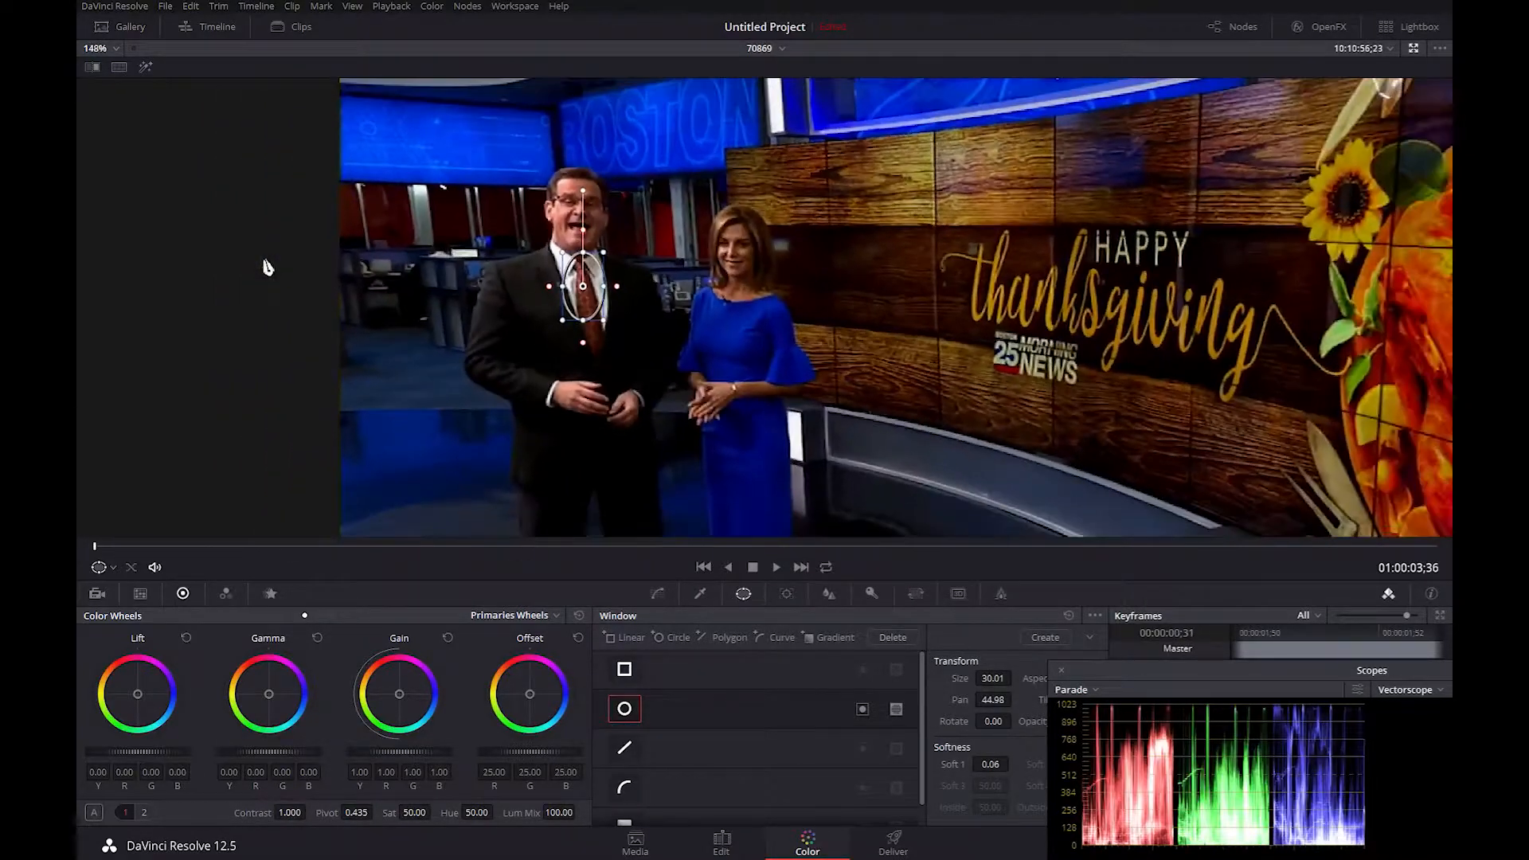
scroll(268, 268, "down", 5)
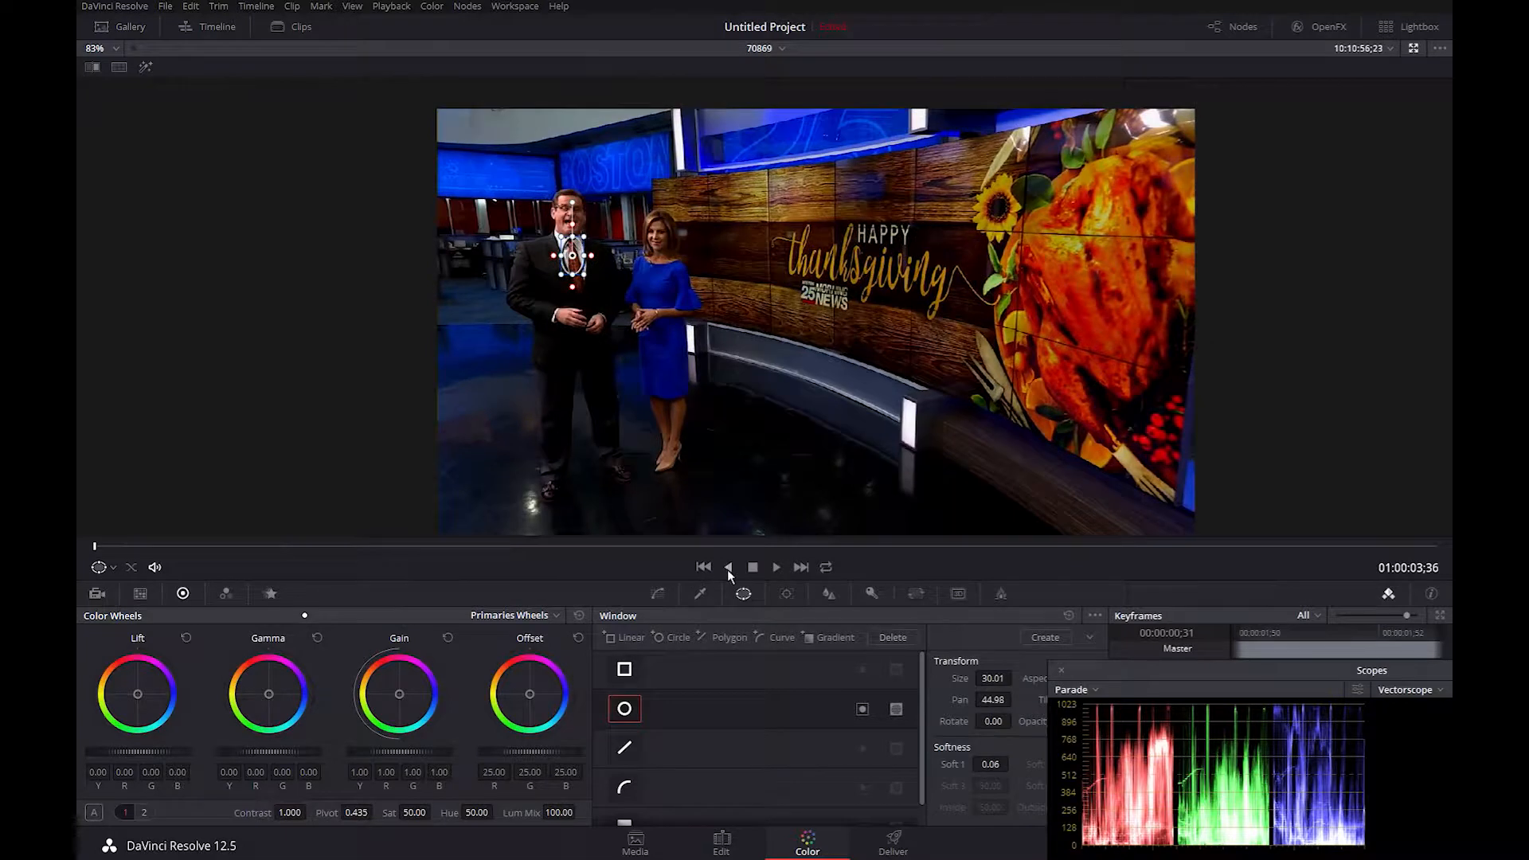
Raise the small window towards the man's collar and track it through the clip with Rotate and 3D disabled.
left_click(788, 594)
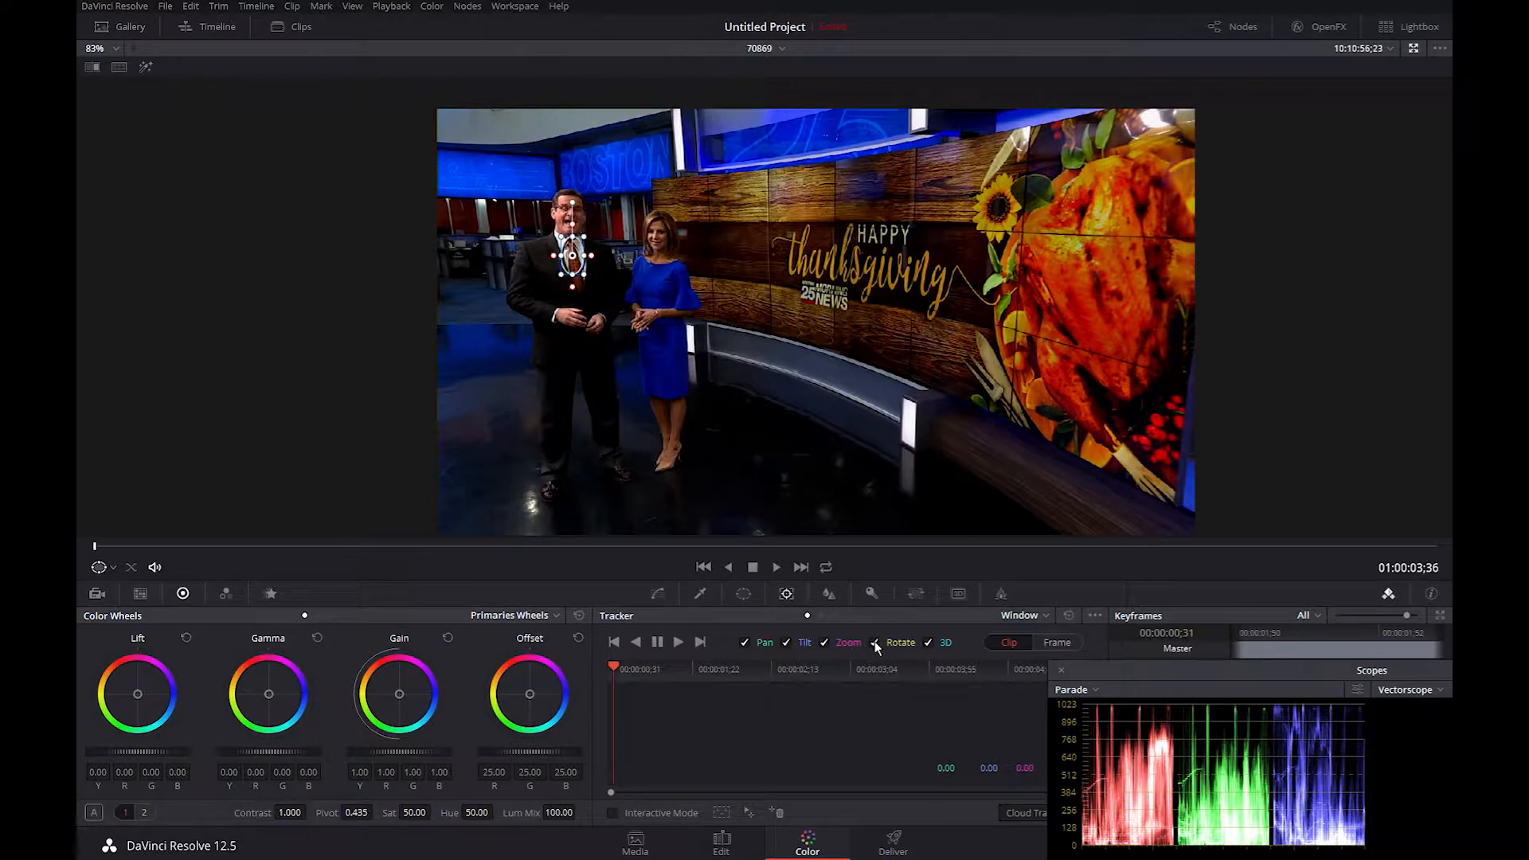
left_click_drag(584, 274, 622, 263)
mouse_move(572, 197)
left_mouse_down()
mouse_move(593, 197)
mouse_move(550, 191)
mouse_move(578, 203)
left_mouse_up()
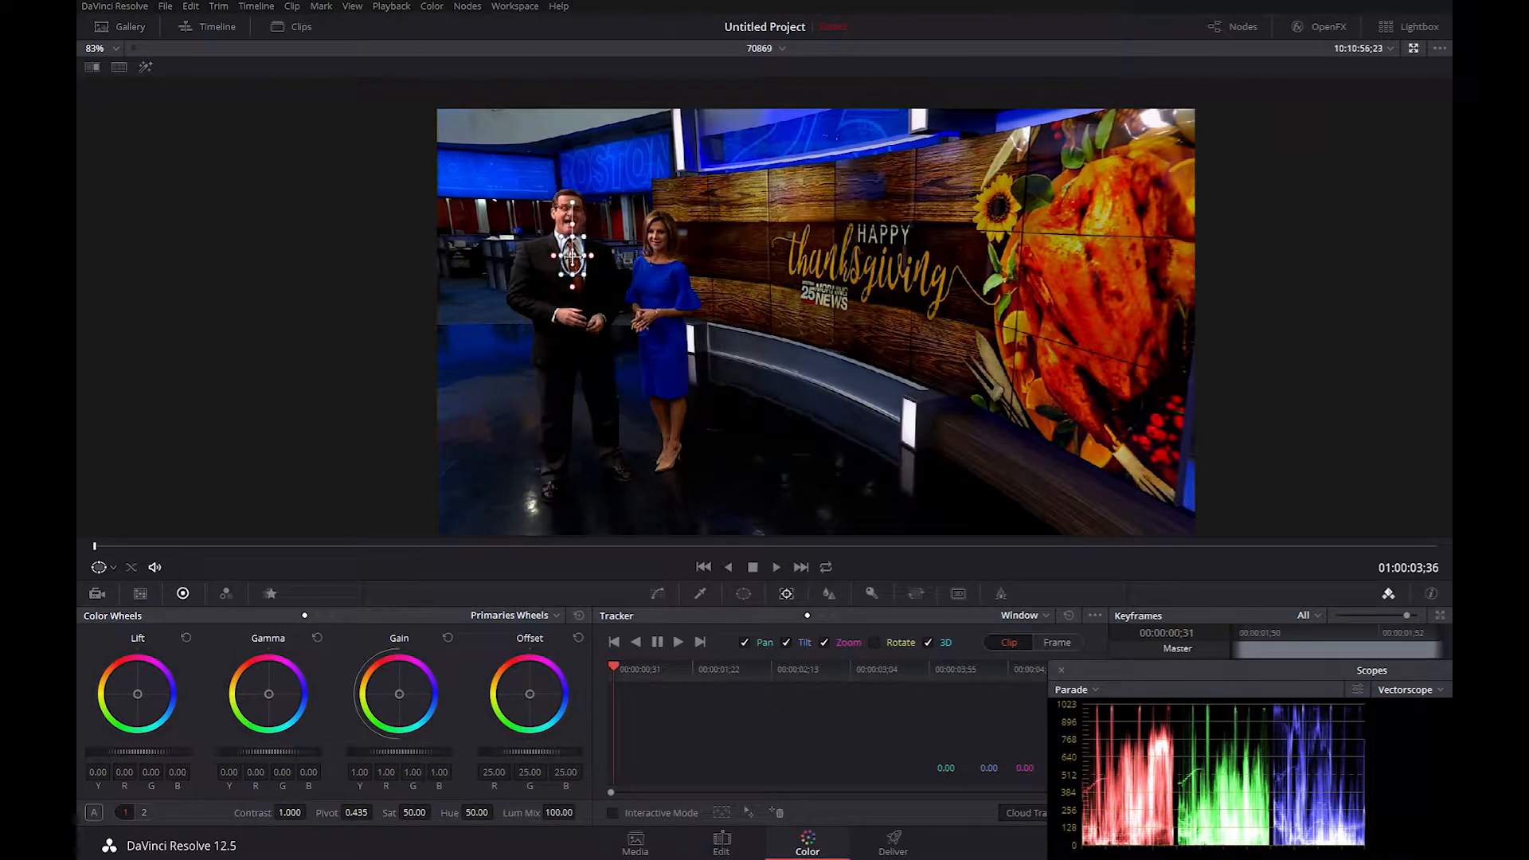
left_click_drag(573, 258, 575, 247)
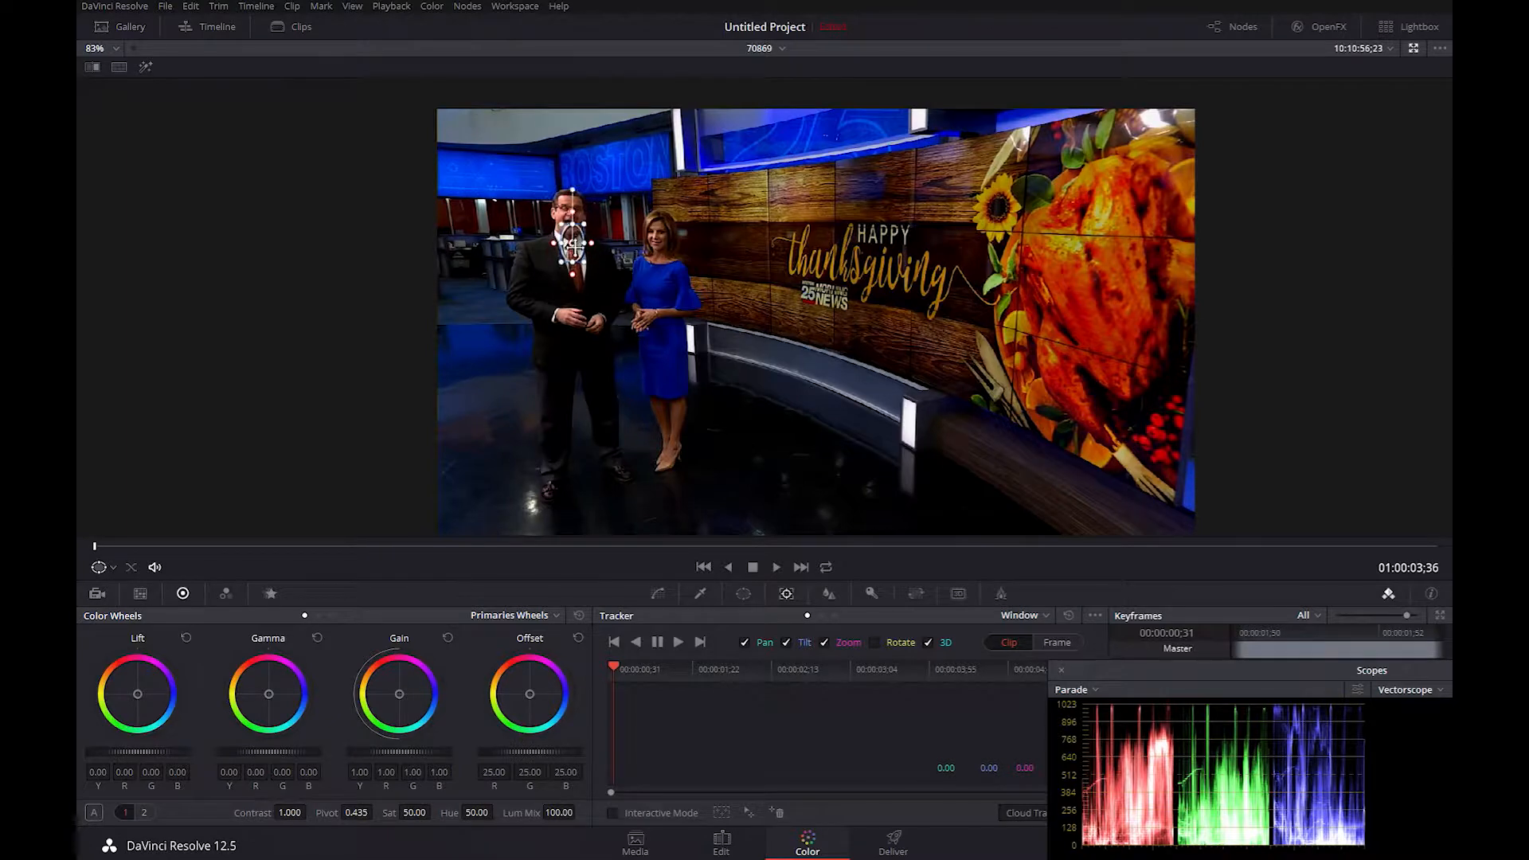
scroll(565, 248, "up", 1)
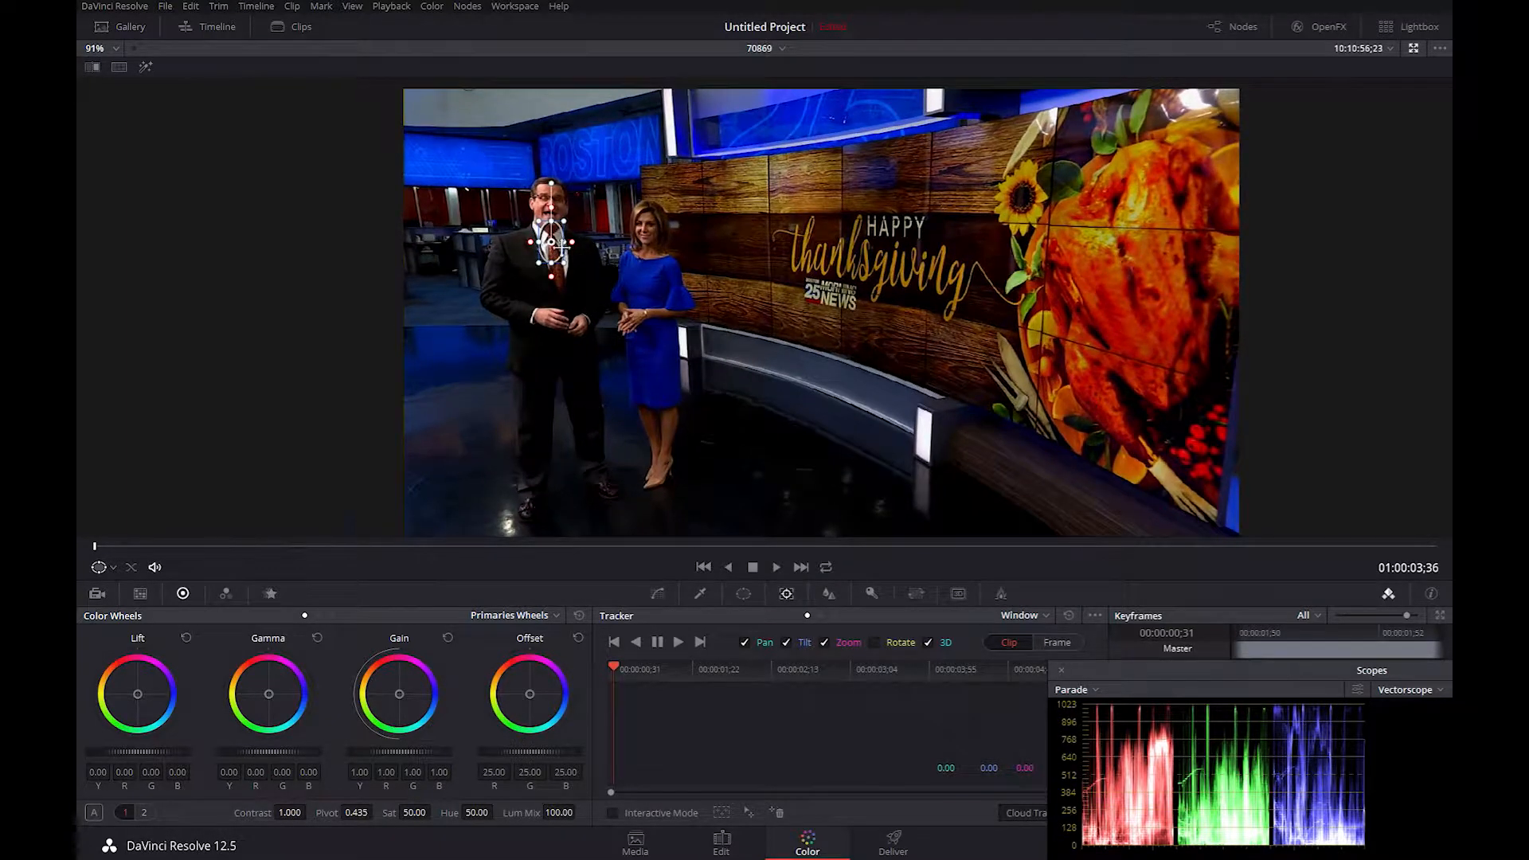
scroll(564, 248, "up", 2)
left_click(927, 644)
scroll(563, 298, "down", 1)
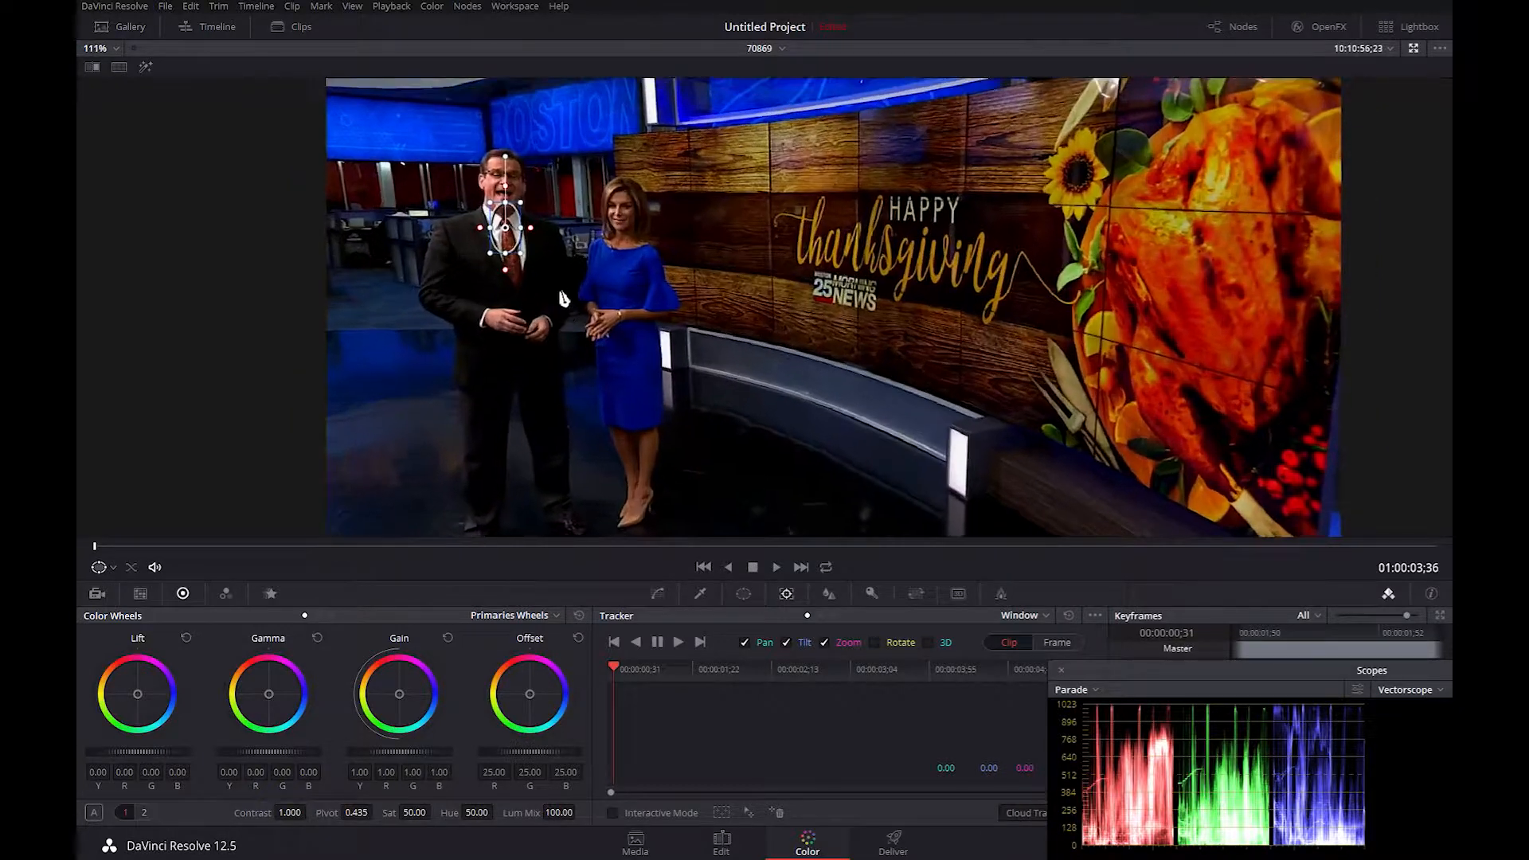
scroll(526, 269, "up", 1)
scroll(525, 269, "down", 1)
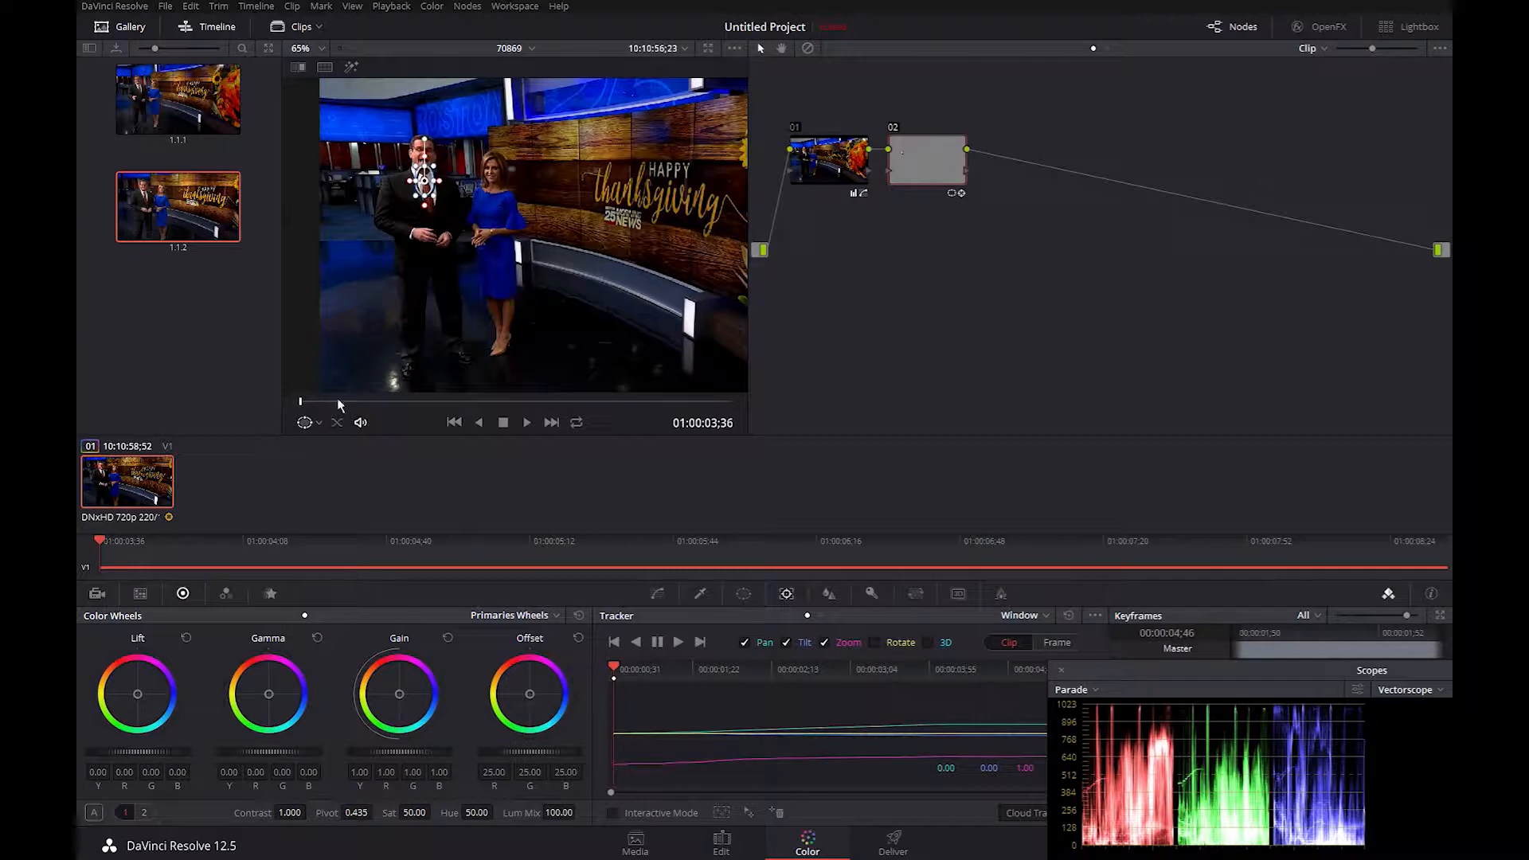
Enlarge the tracked window into an oval around both presenters, with Size about 41.51 and Soft 1 about 3.80.
left_click(743, 594)
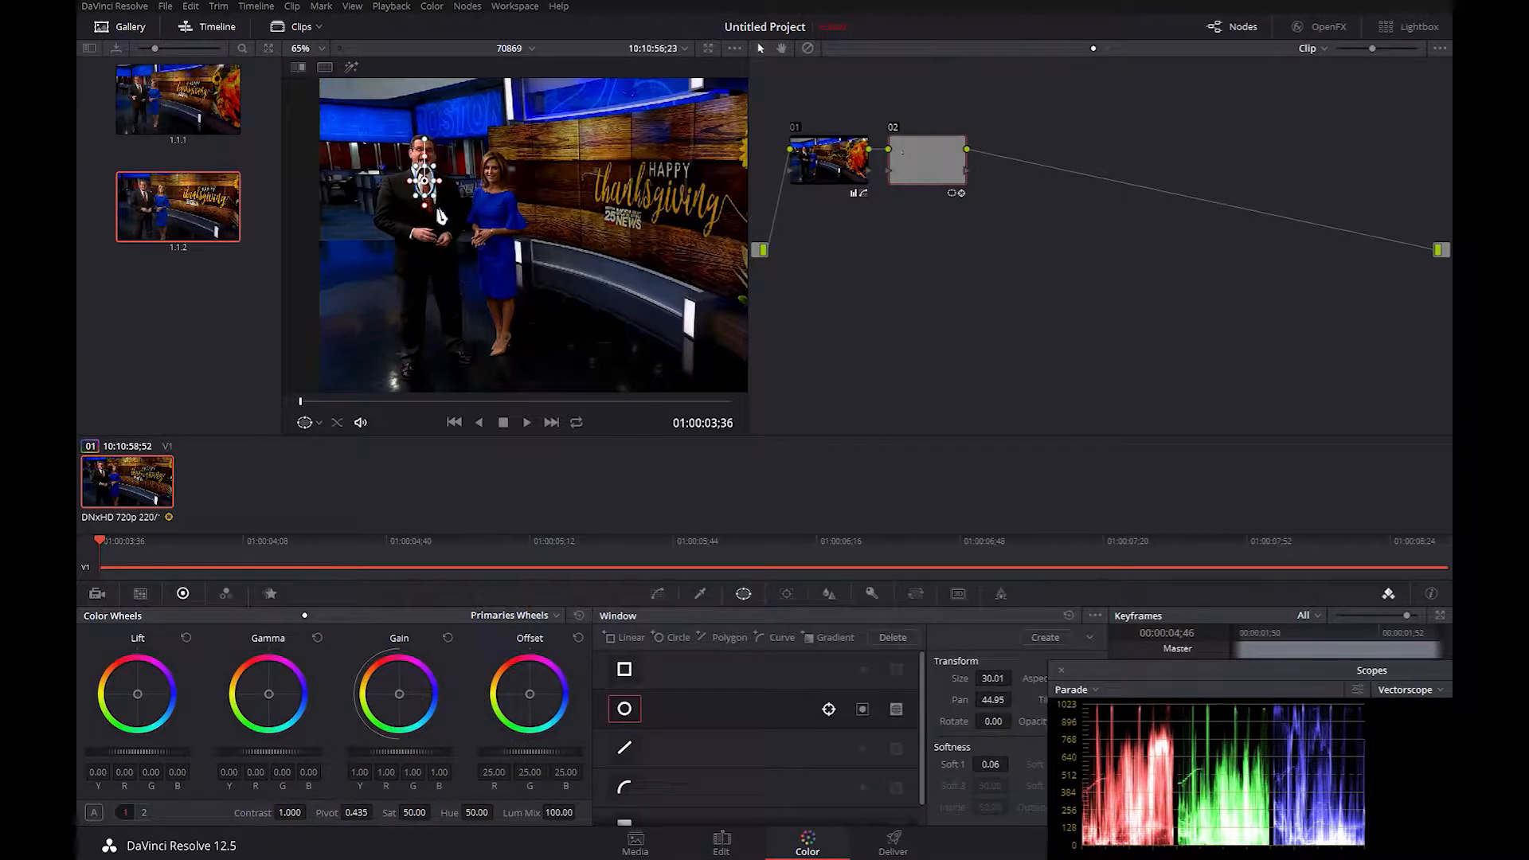
left_click_drag(496, 263, 504, 301)
left_click_drag(424, 181, 458, 239)
left_click_drag(535, 358, 527, 391)
left_click_drag(531, 247, 587, 247)
left_click_drag(992, 767, 1022, 767)
scroll(488, 131, "down", 2)
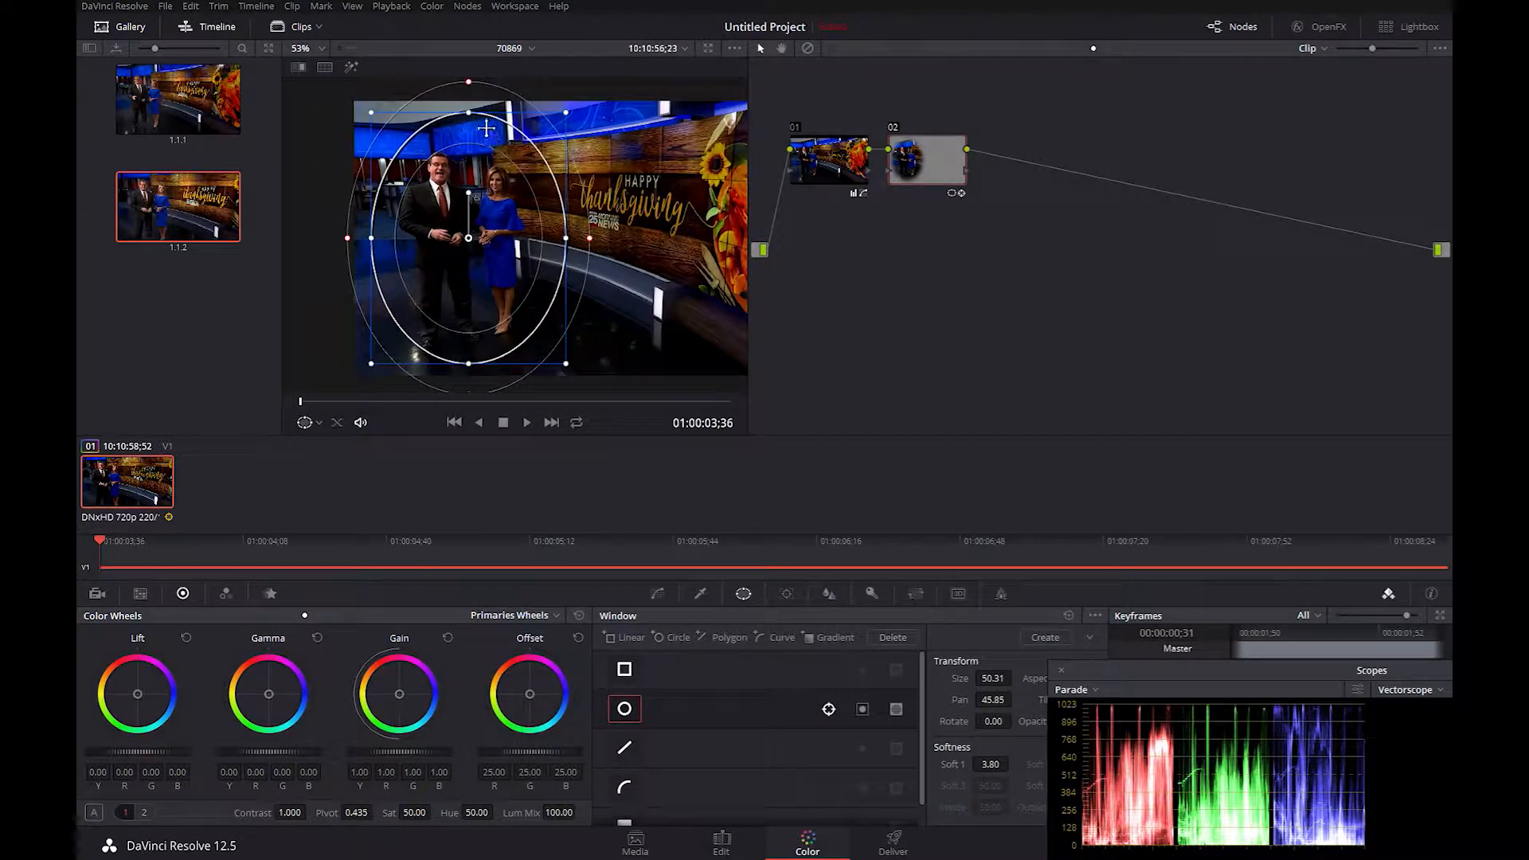
left_click_drag(471, 114, 471, 128)
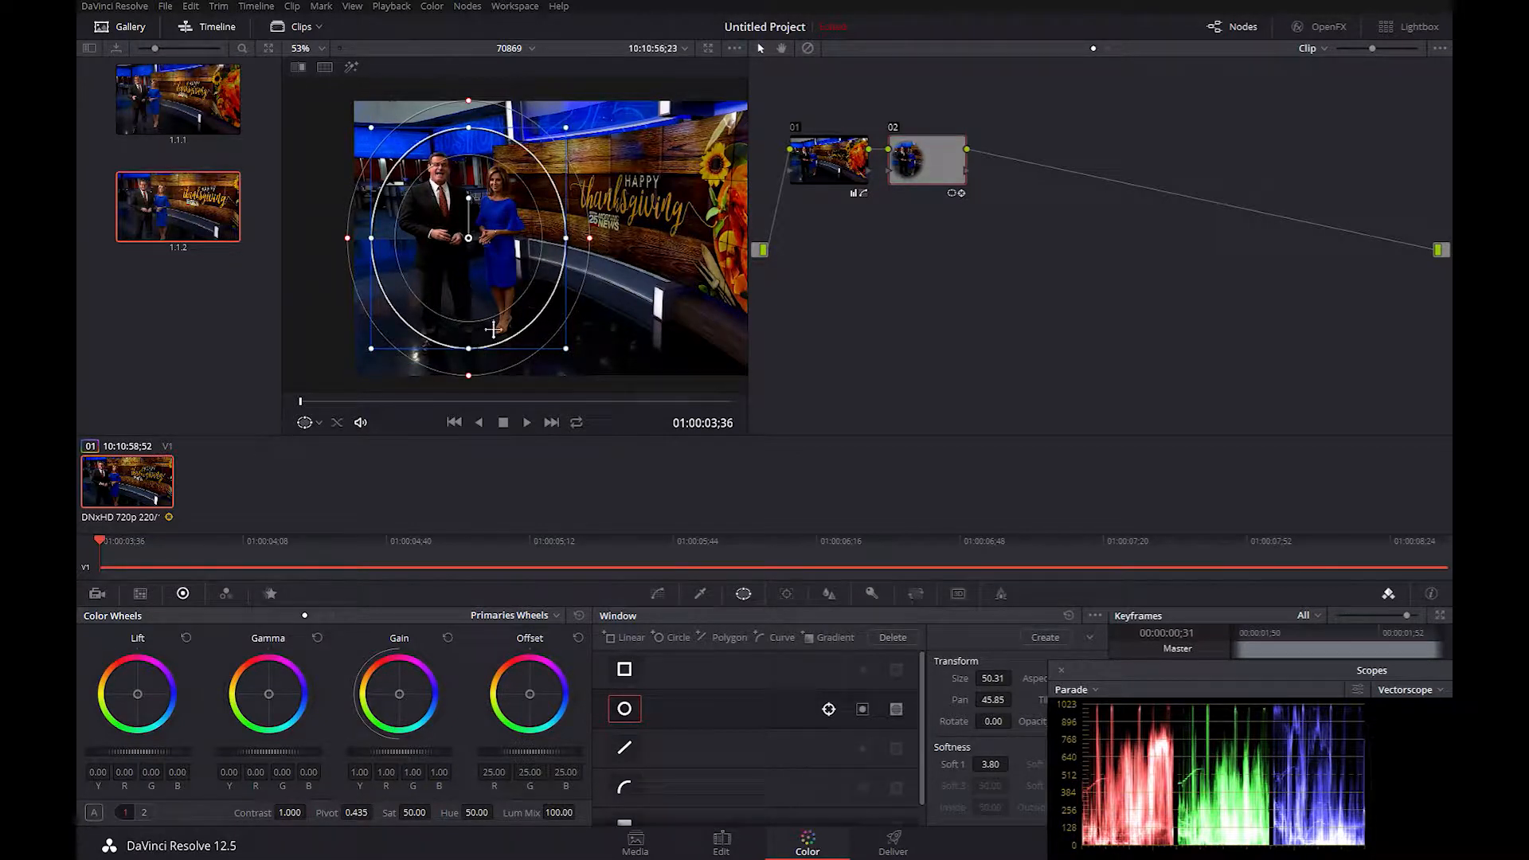
left_click_drag(571, 249, 466, 228)
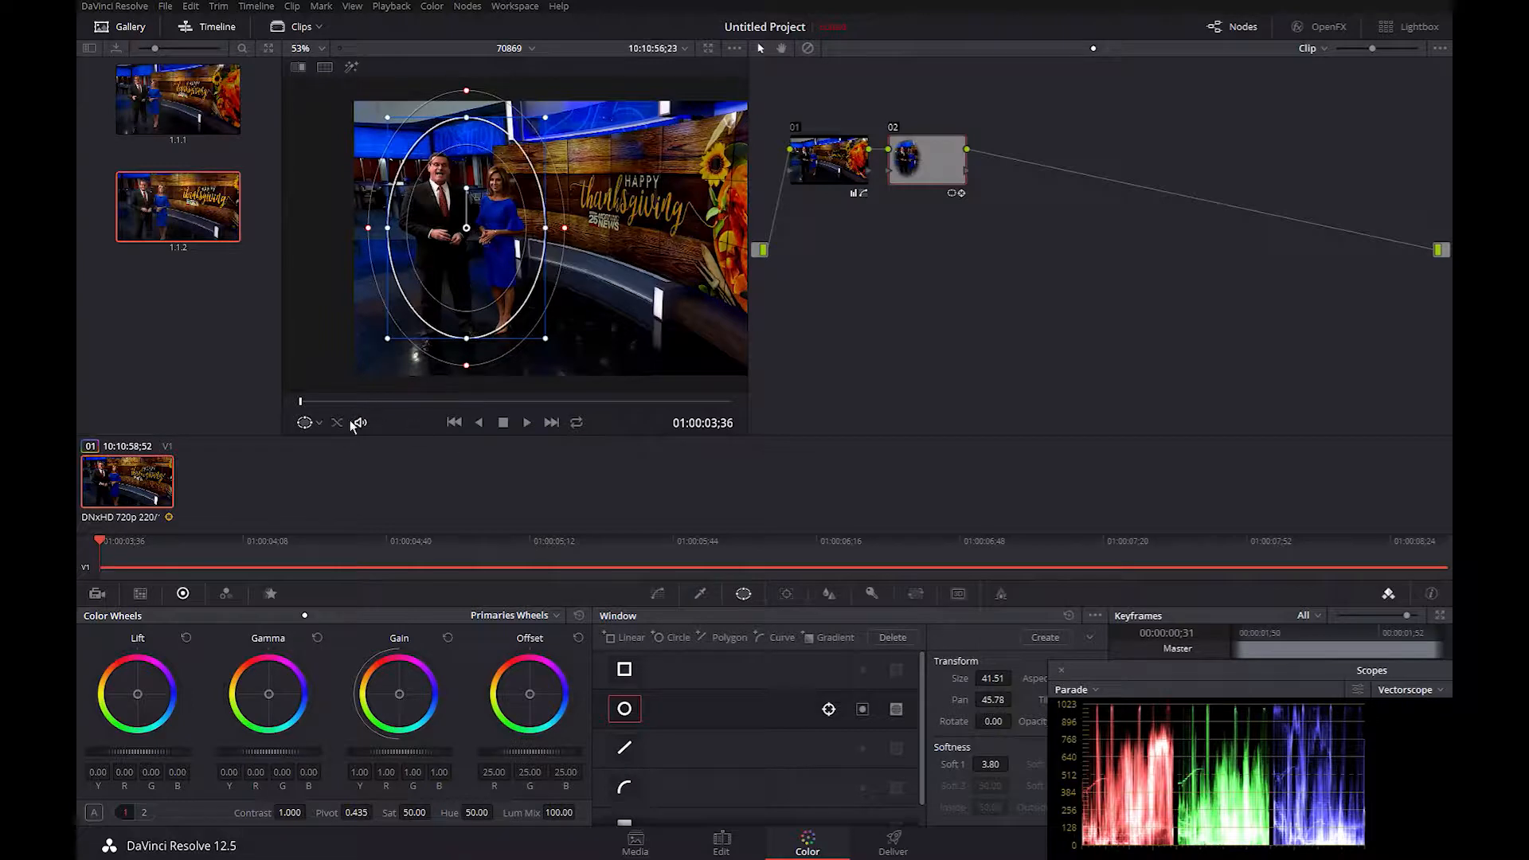
Brighten the presenters inside the window by raising Gamma to about 0.04 and Gain to about 1.14.
mouse_move(301, 403)
left_mouse_down()
mouse_move(706, 402)
mouse_move(358, 426)
mouse_move(299, 405)
left_mouse_up()
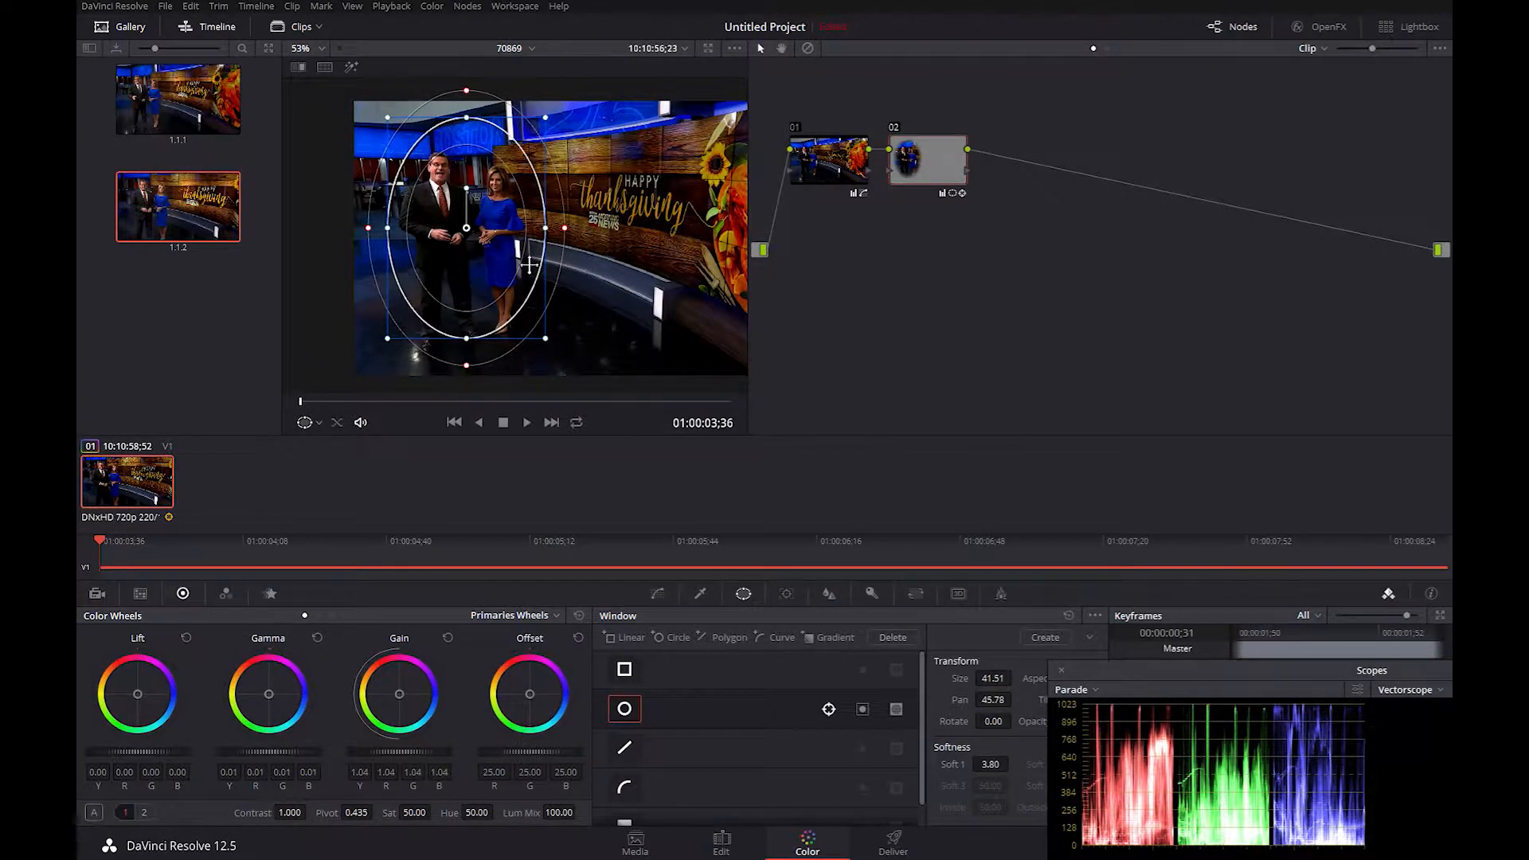
key("alt+f")
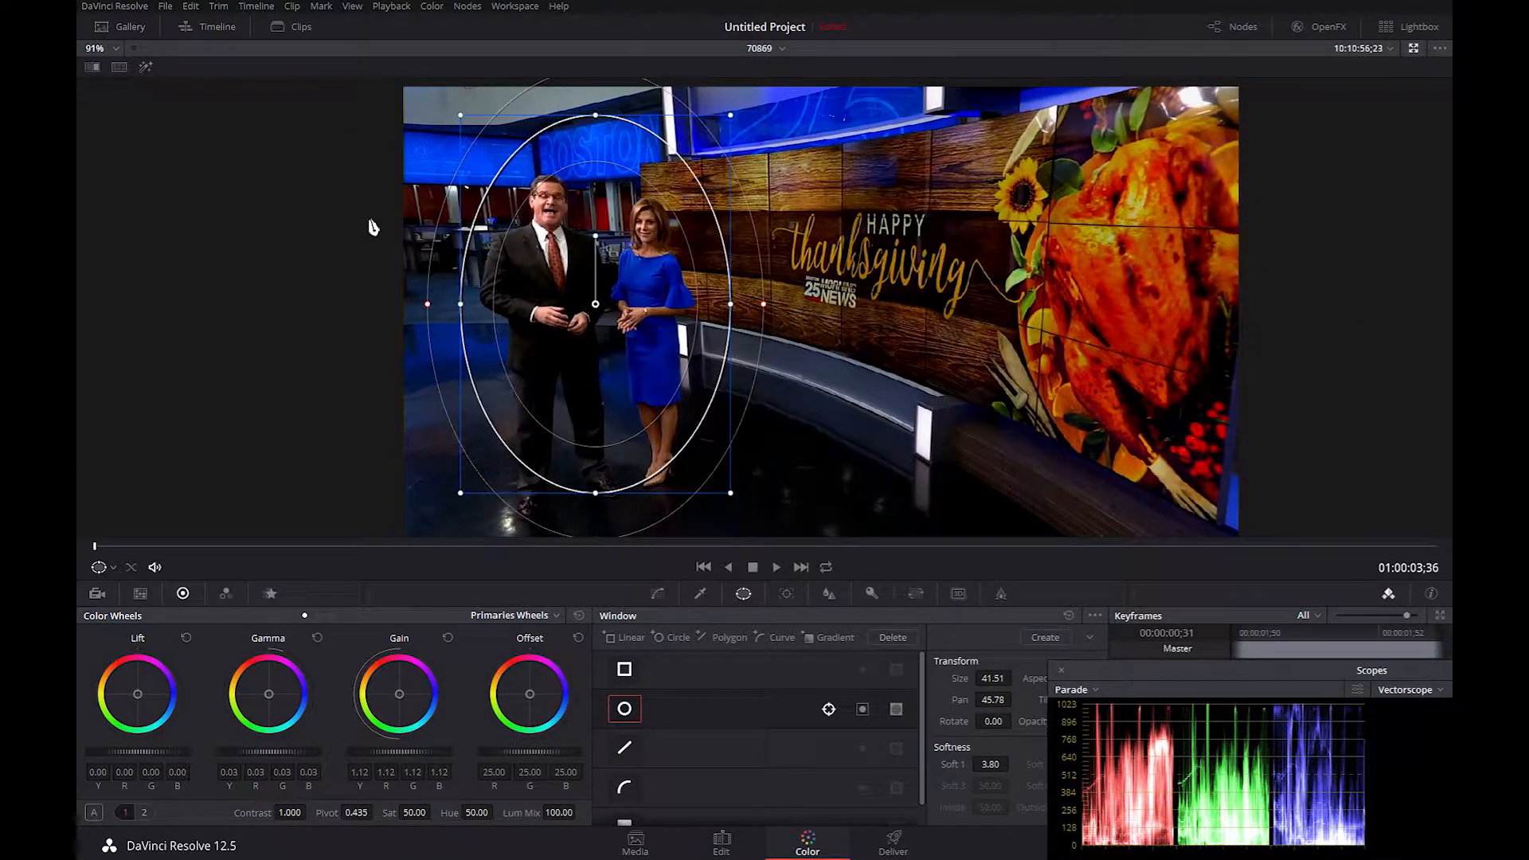
key("alt+f")
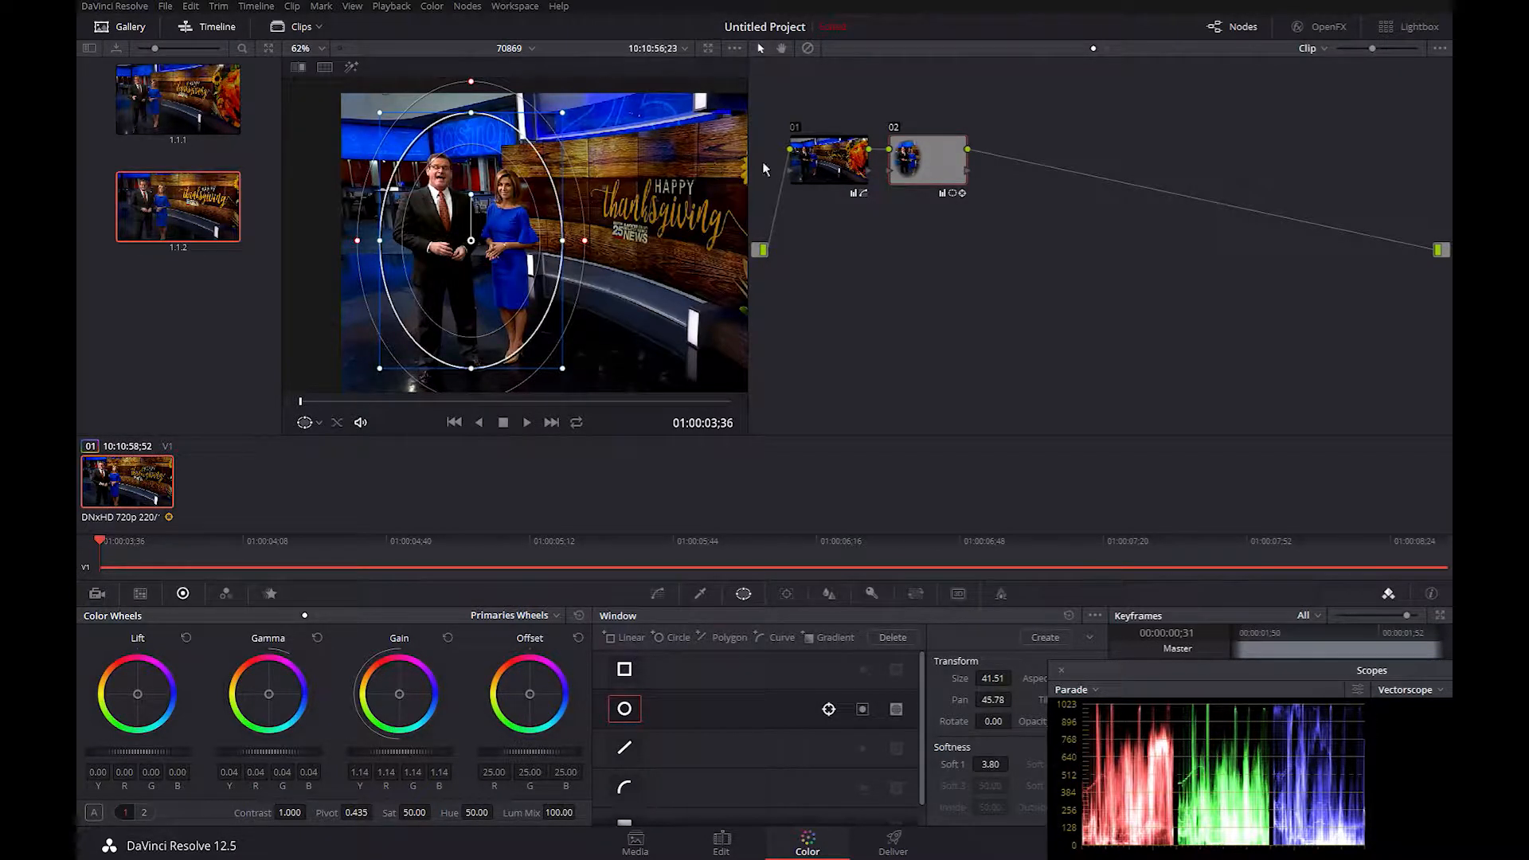
Add an outside node after the second node and space it slightly further from that node.
right_click(942, 182)
mouse_move(1028, 220)
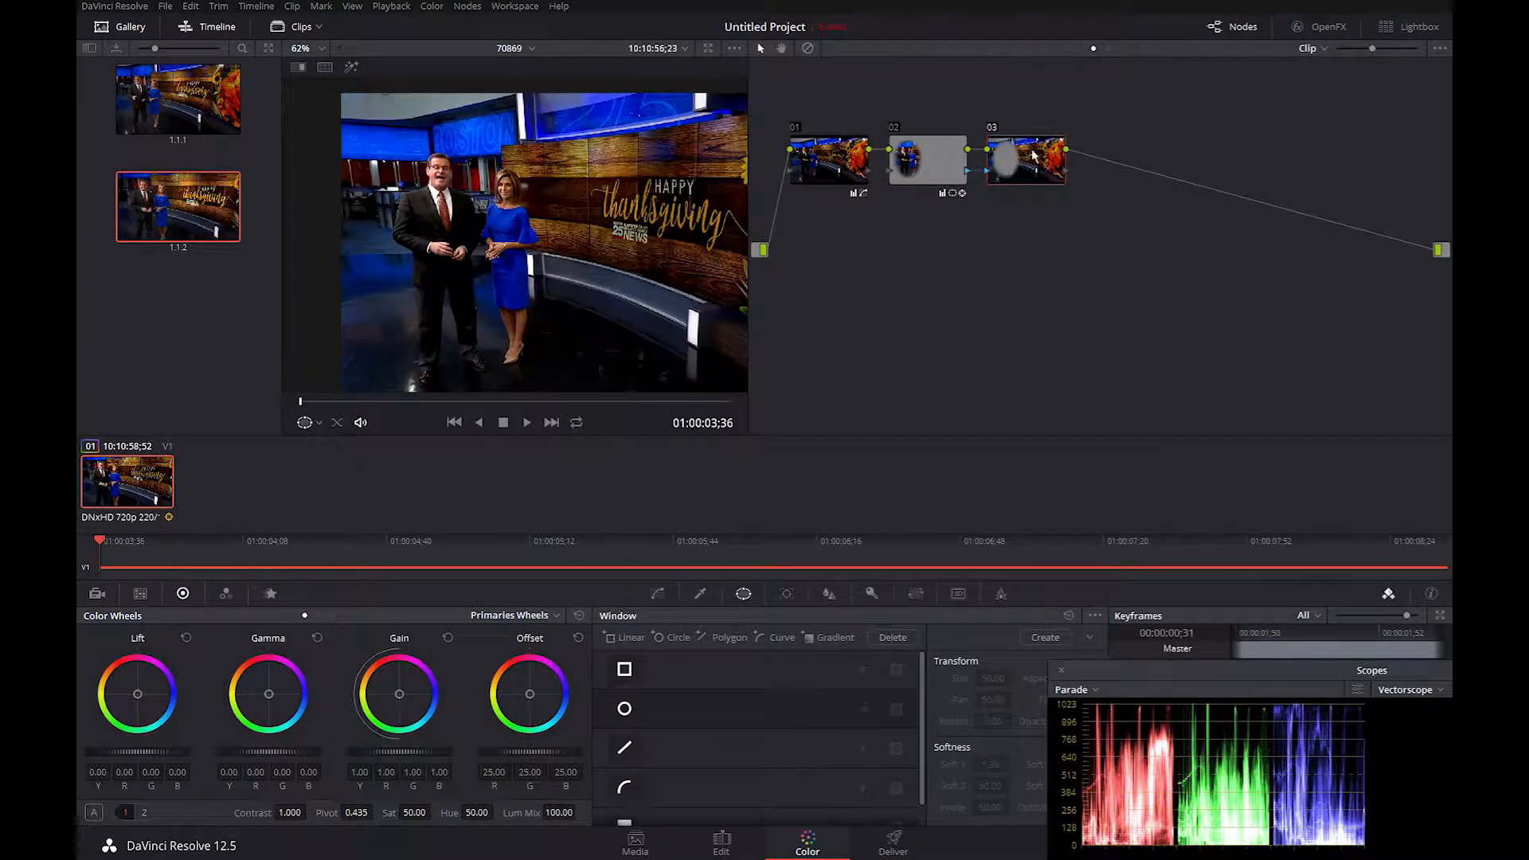
left_click(928, 153)
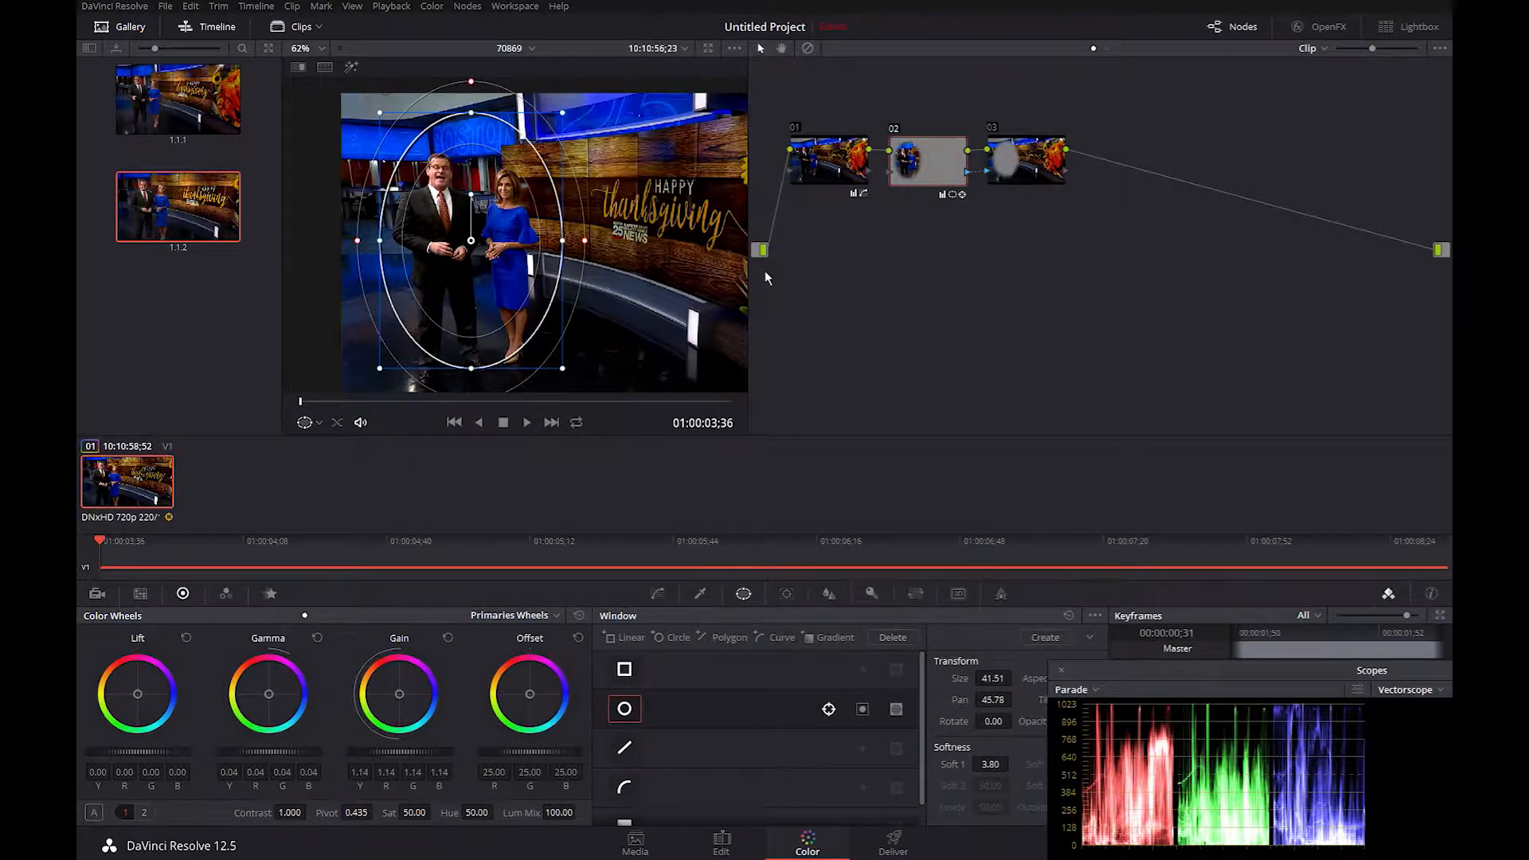
left_click_drag(1006, 164, 1035, 162)
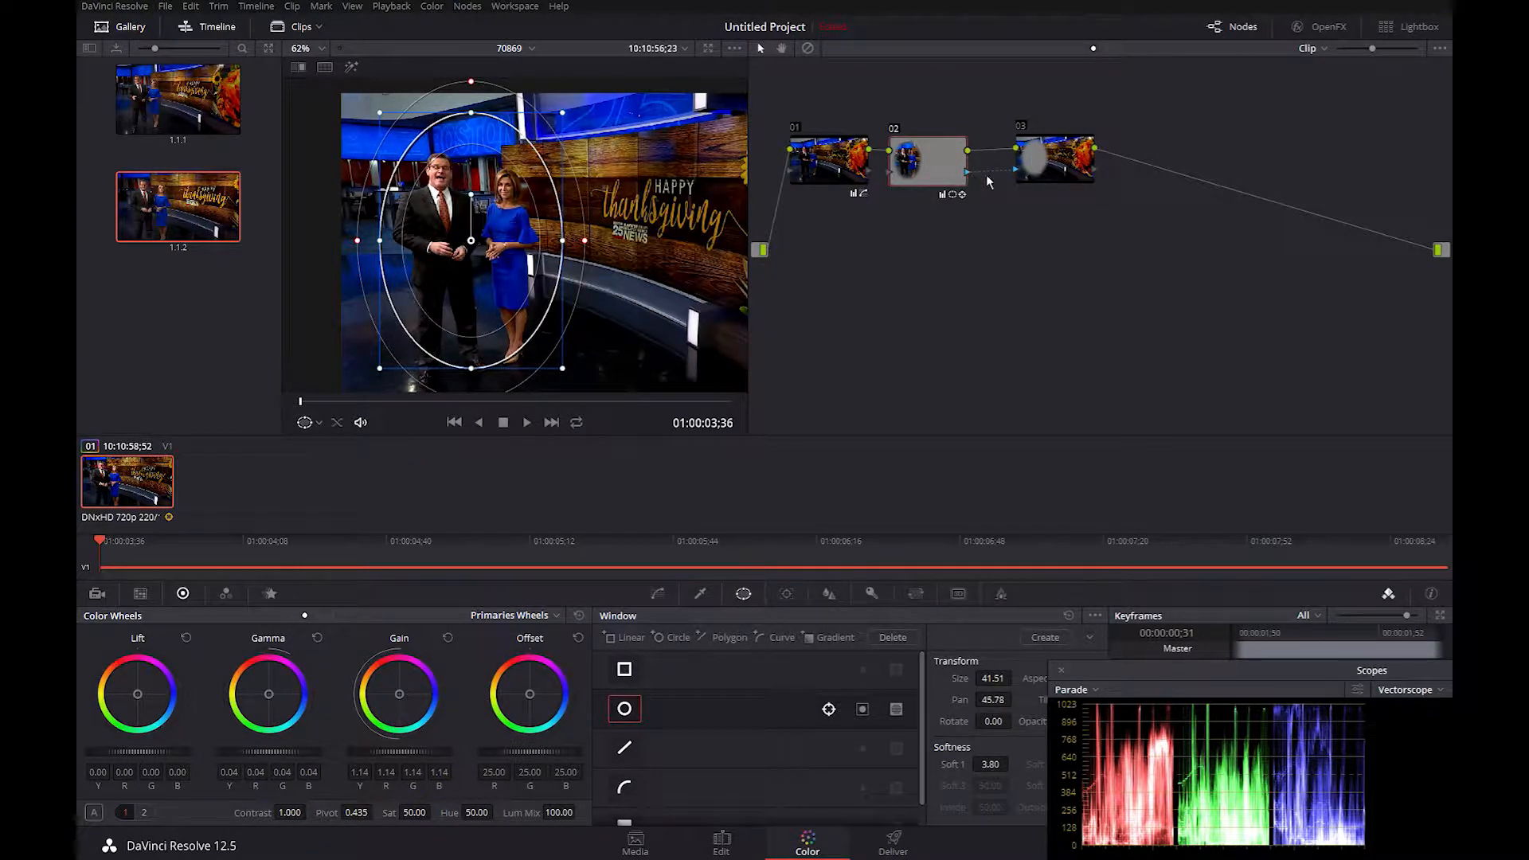
Darken the area around the presenters on the outside node with Lift -0.60 and Gamma -0.30, and play the clip in the enlarged viewer.
left_click(1038, 166)
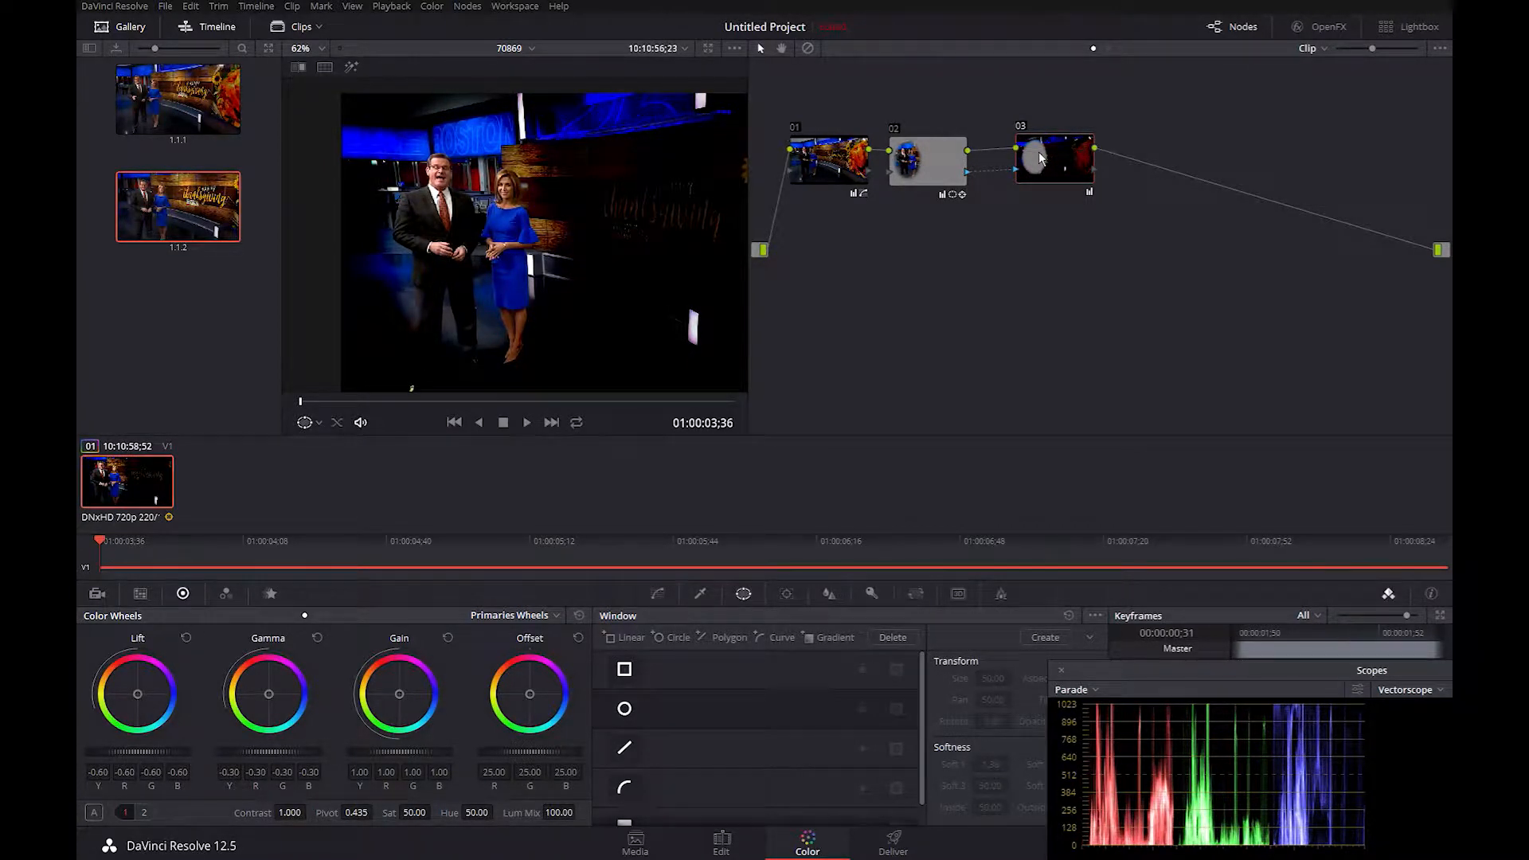
key("alt+f")
key("space")
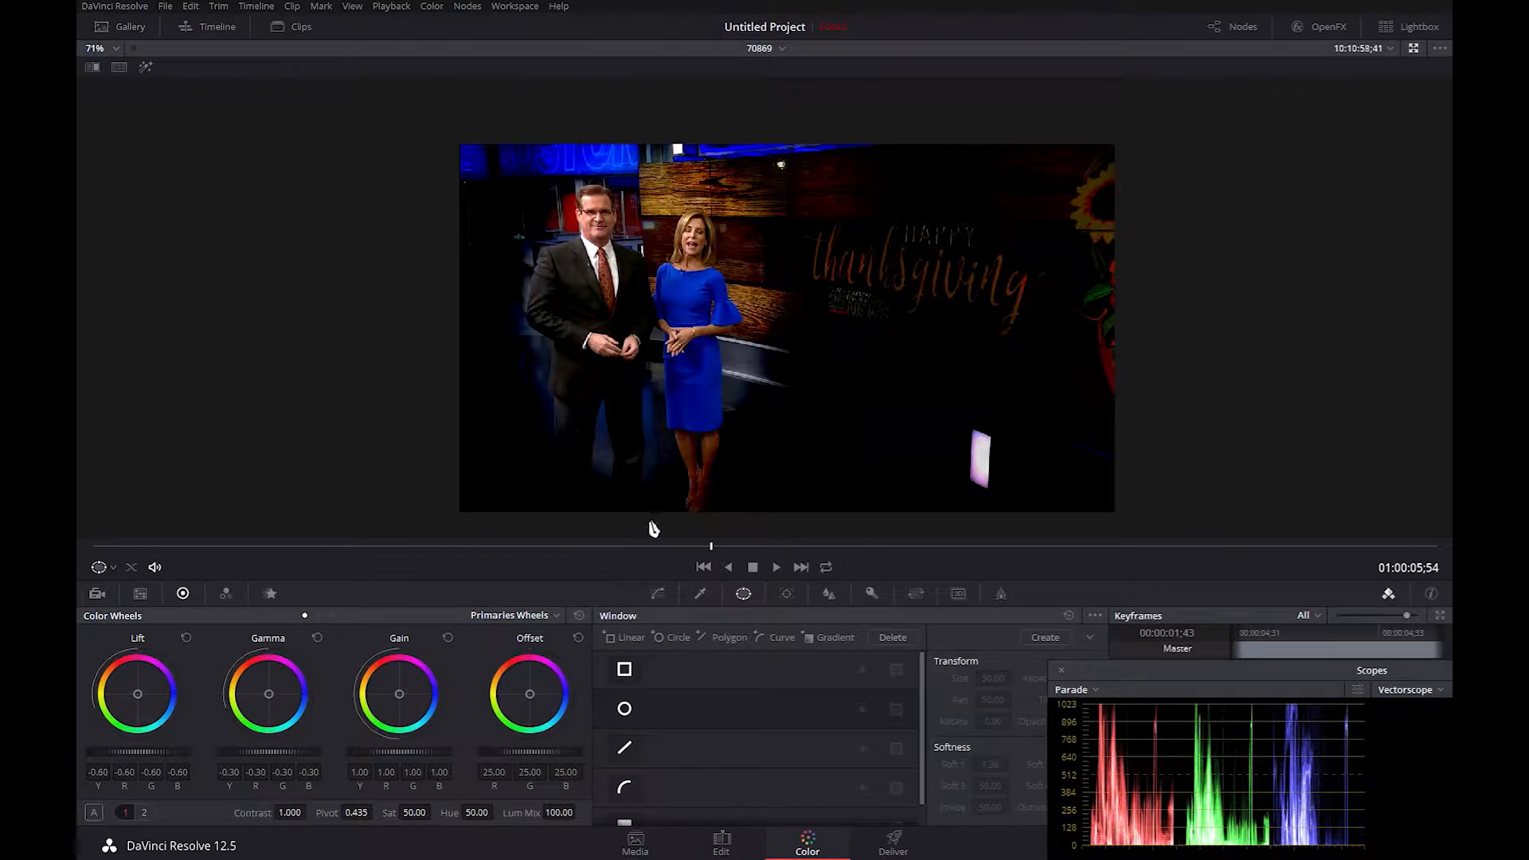
key("alt+f")
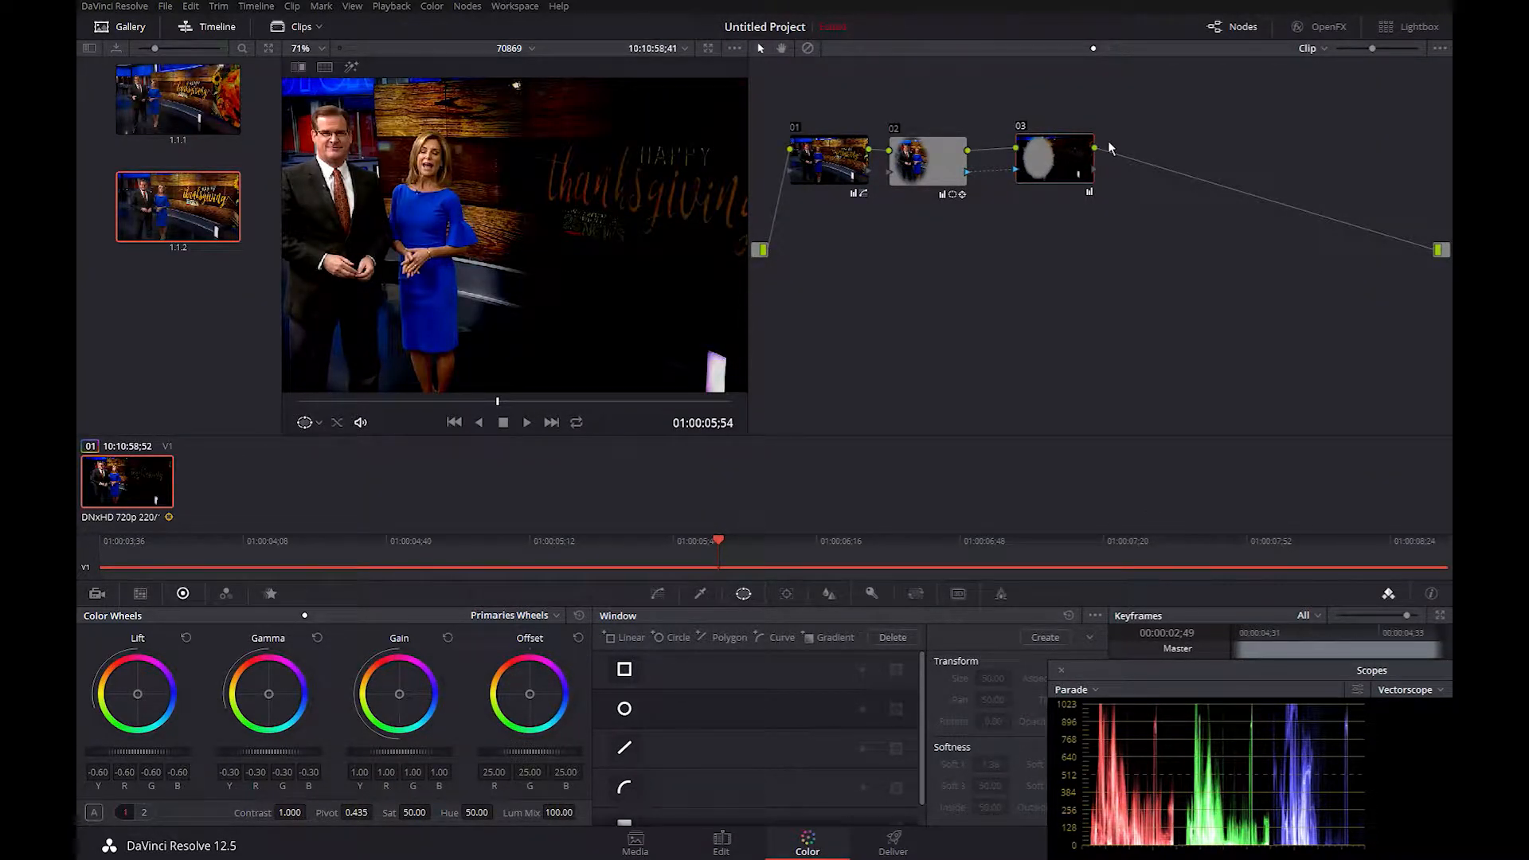
Undo the Lift and Gamma darkening on the outside node.
key("ctrl+z")
key("ctrl+z")
scroll(631, 253, "down", 1)
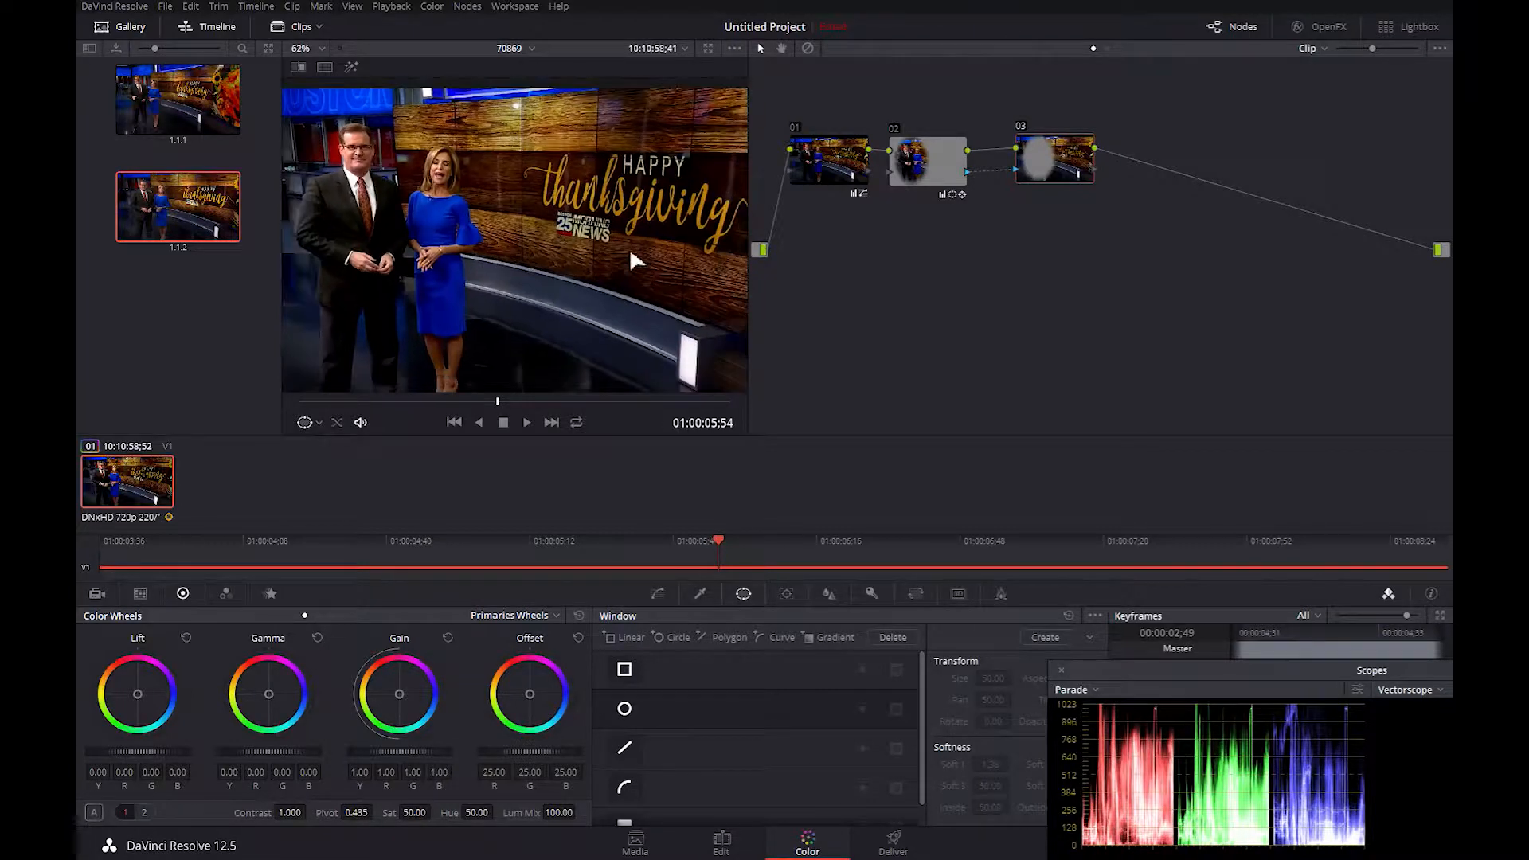
scroll(633, 252, "down", 2)
On the second node, raise the presenters' window to Soft 1 of about 5.48, stretch its upper edge higher and shift it slightly up.
left_click(913, 182)
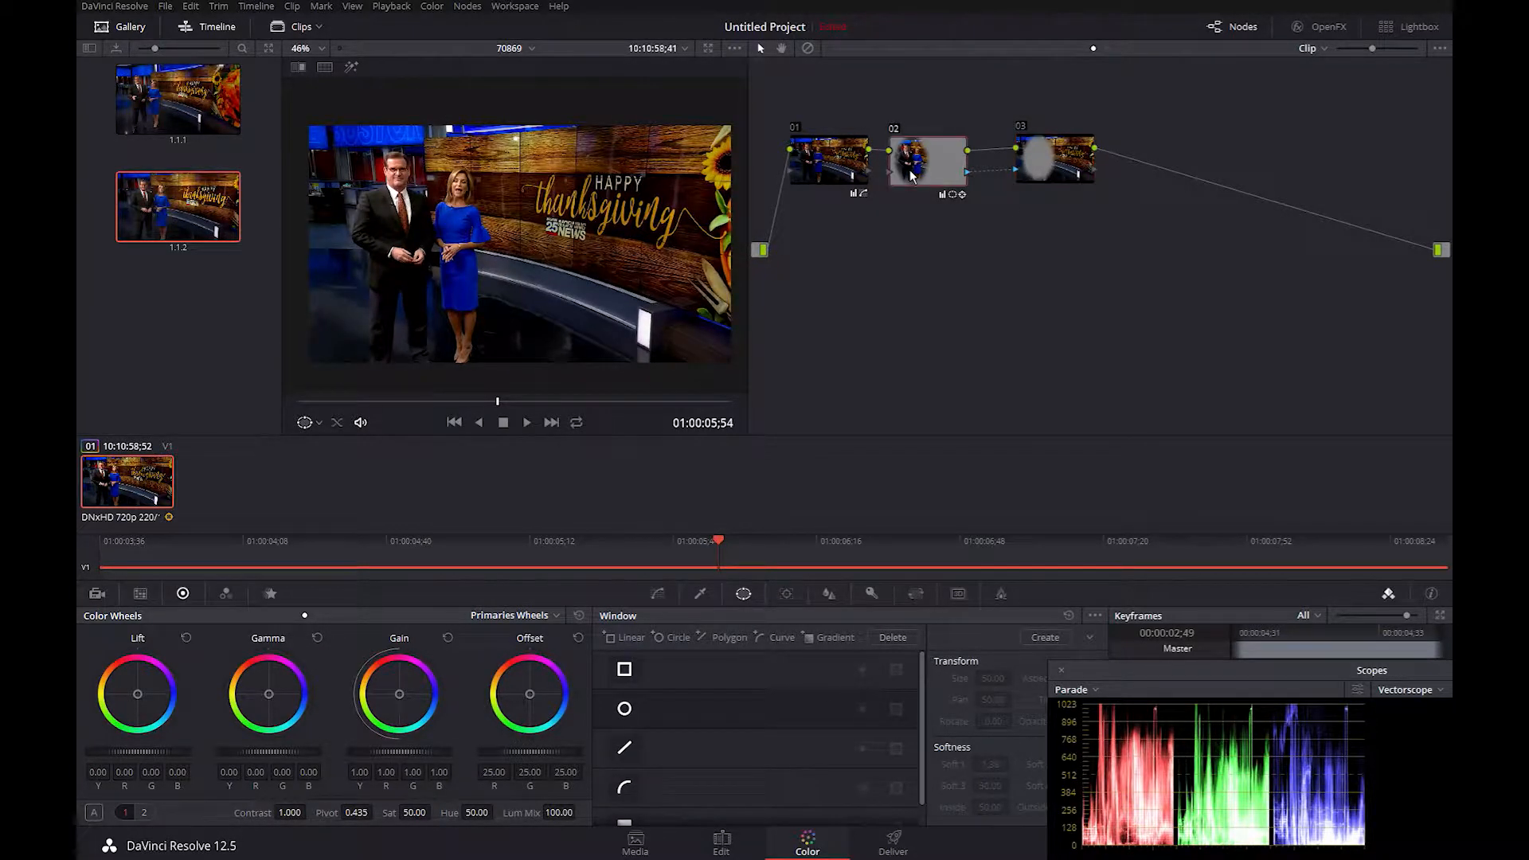
left_click_drag(996, 776, 1027, 775)
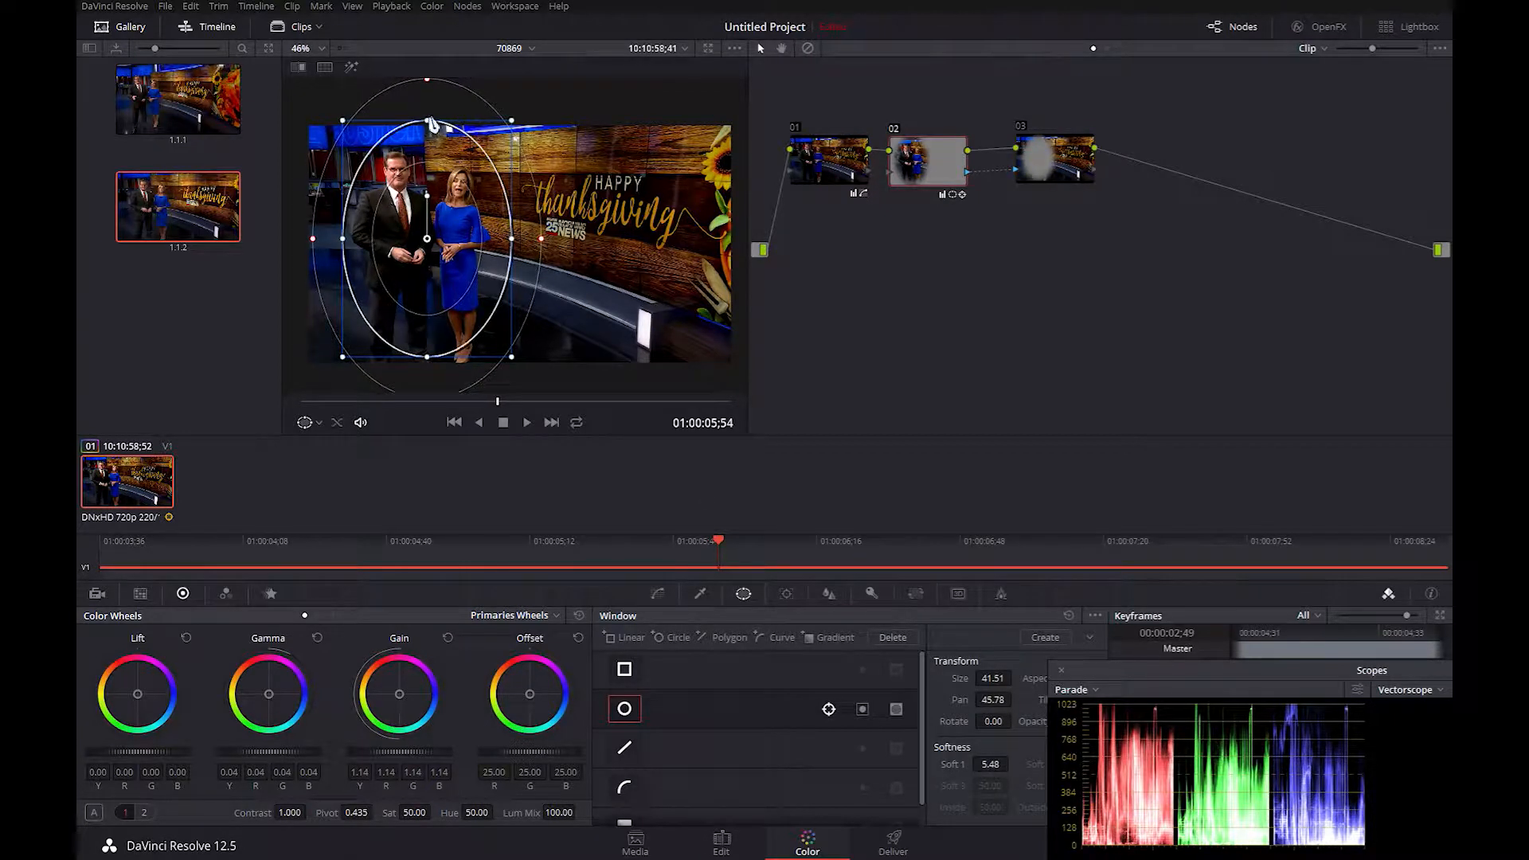
left_click_drag(428, 121, 427, 104)
left_click_drag(429, 235, 427, 231)
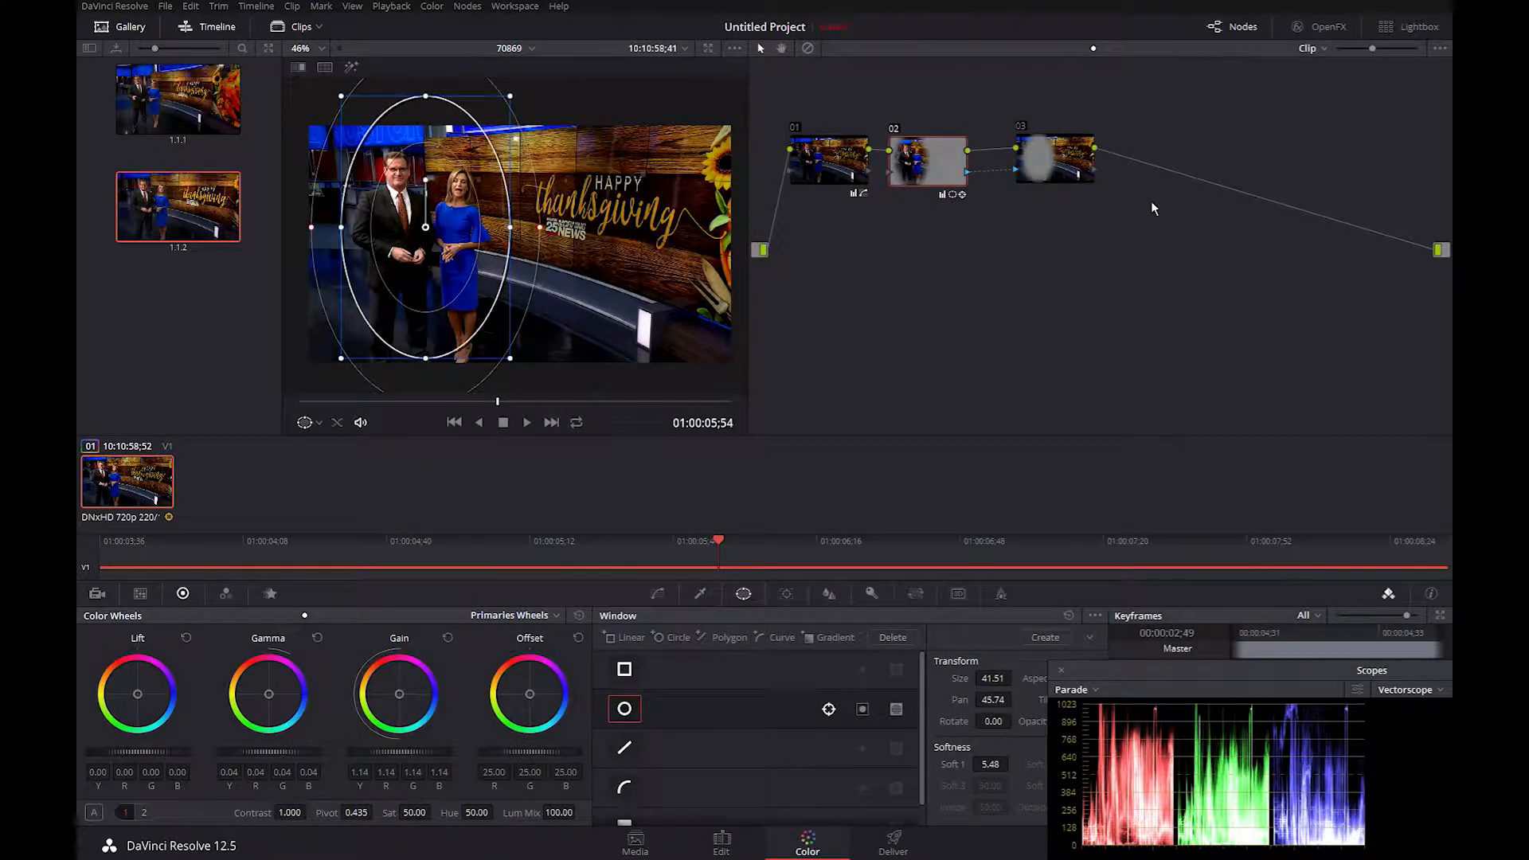
Darken the surroundings slightly on the outside node with Lift -0.01, Gamma -0.02 and Gain 0.91, and compare against the ungraded shot.
left_click(1036, 169)
key("space")
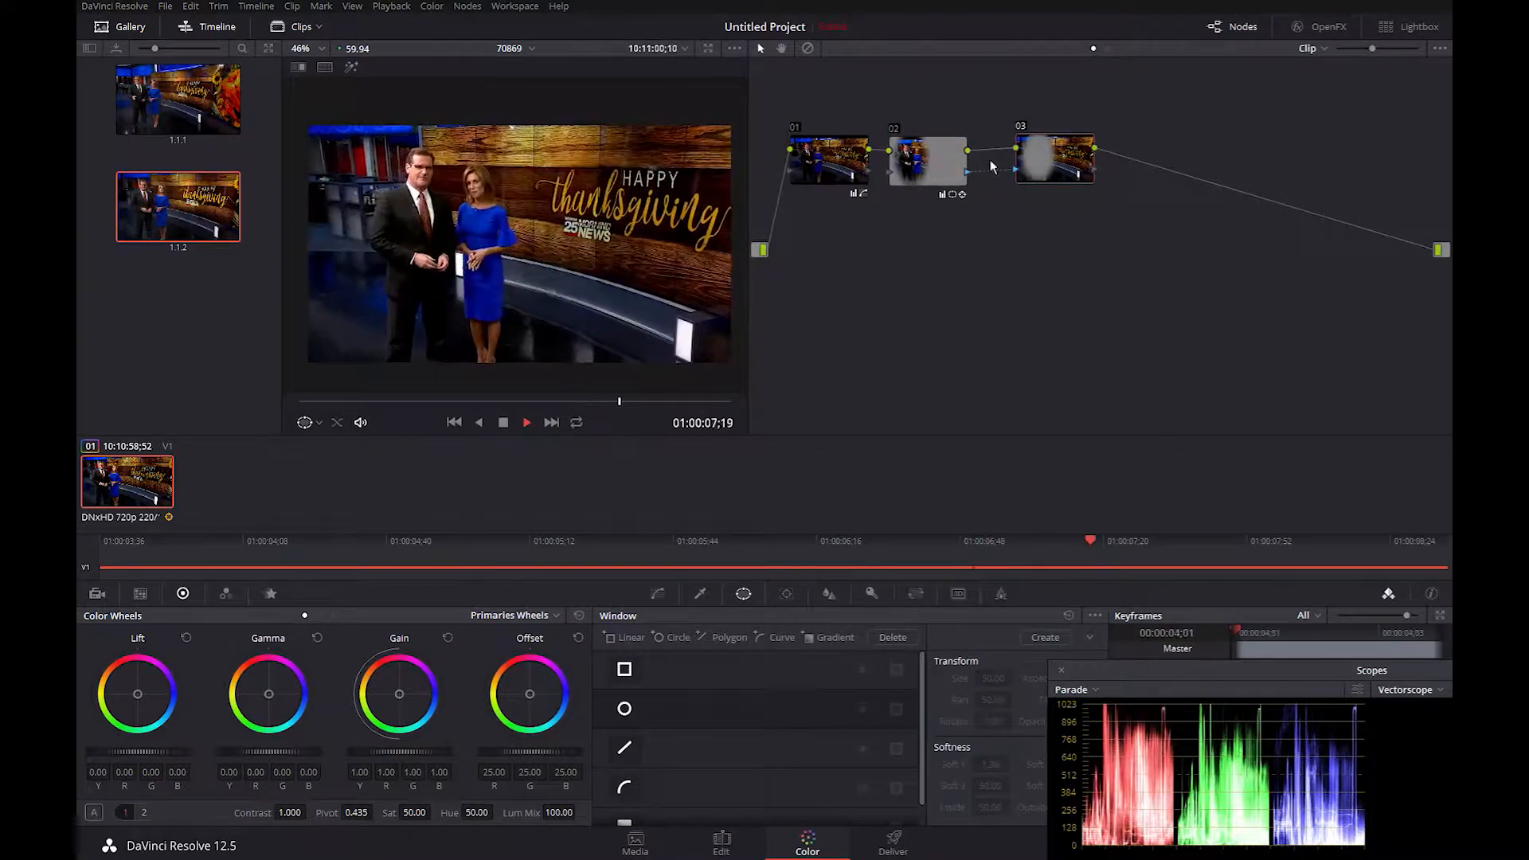
key("space")
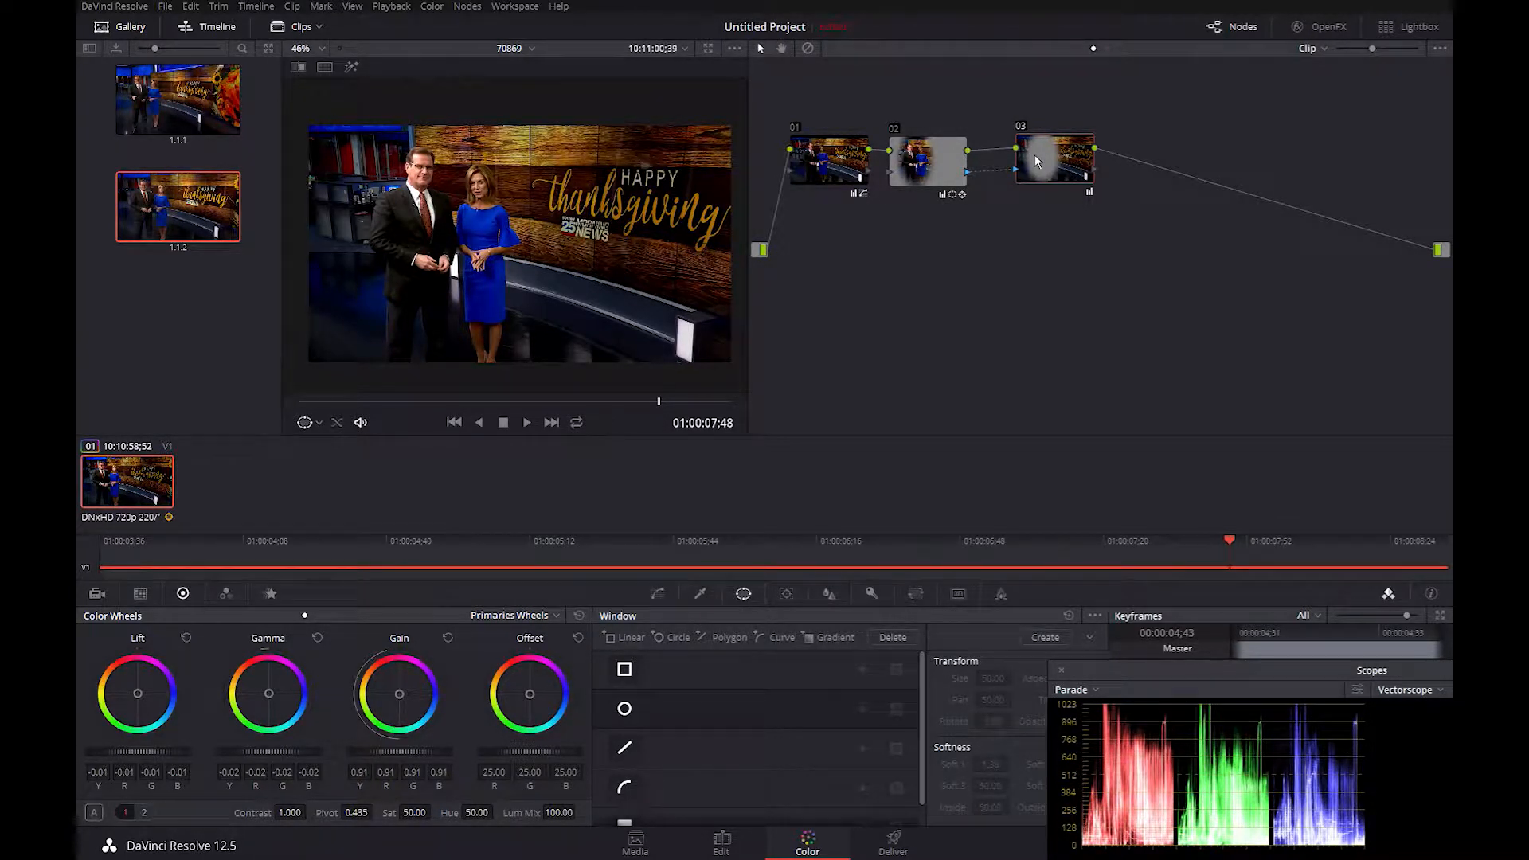
key("alt+d")
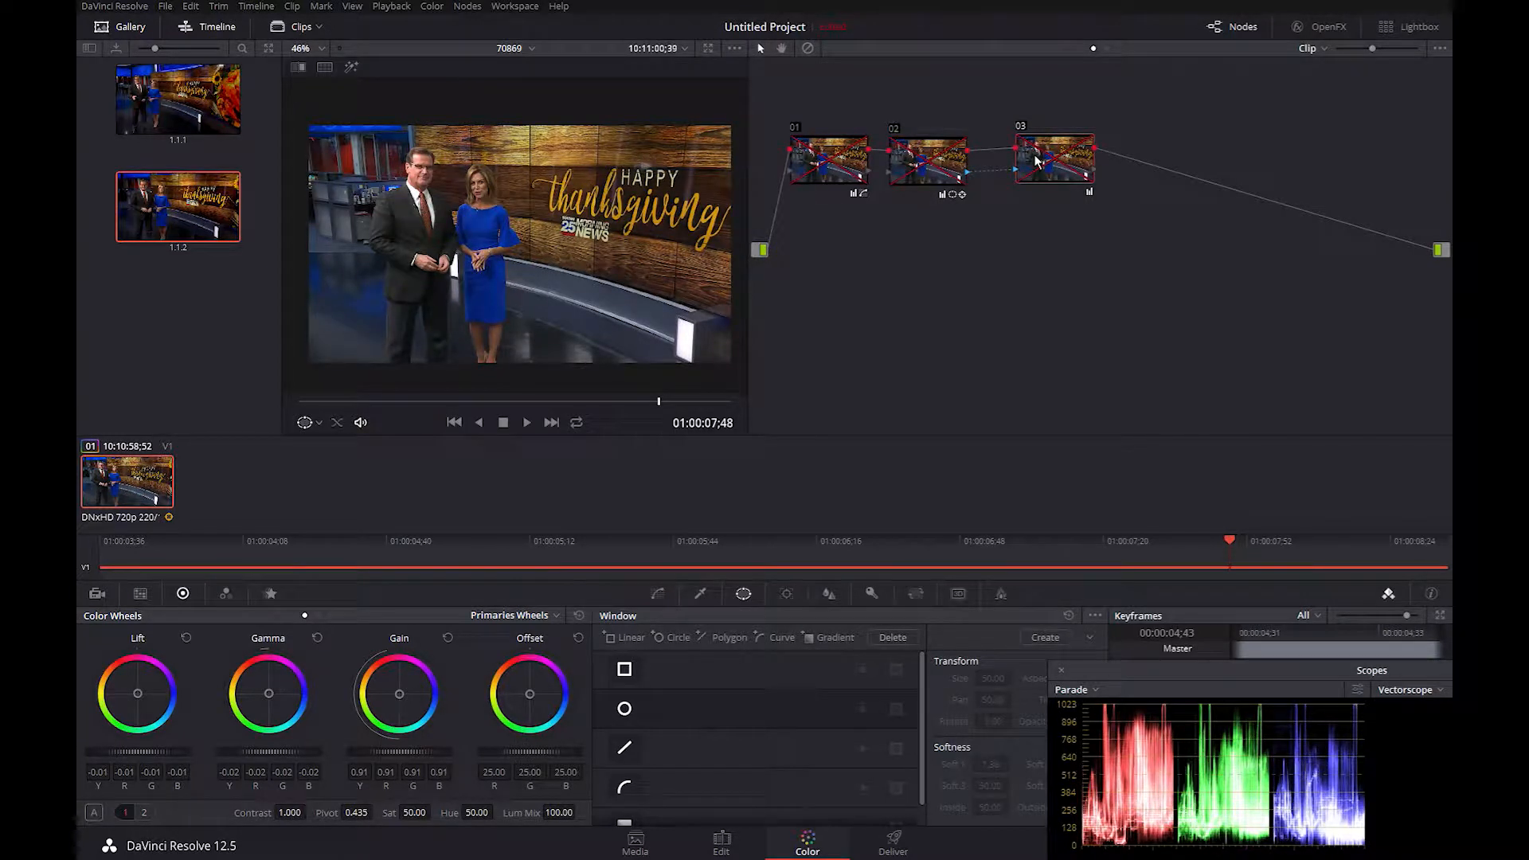
key("alt+d")
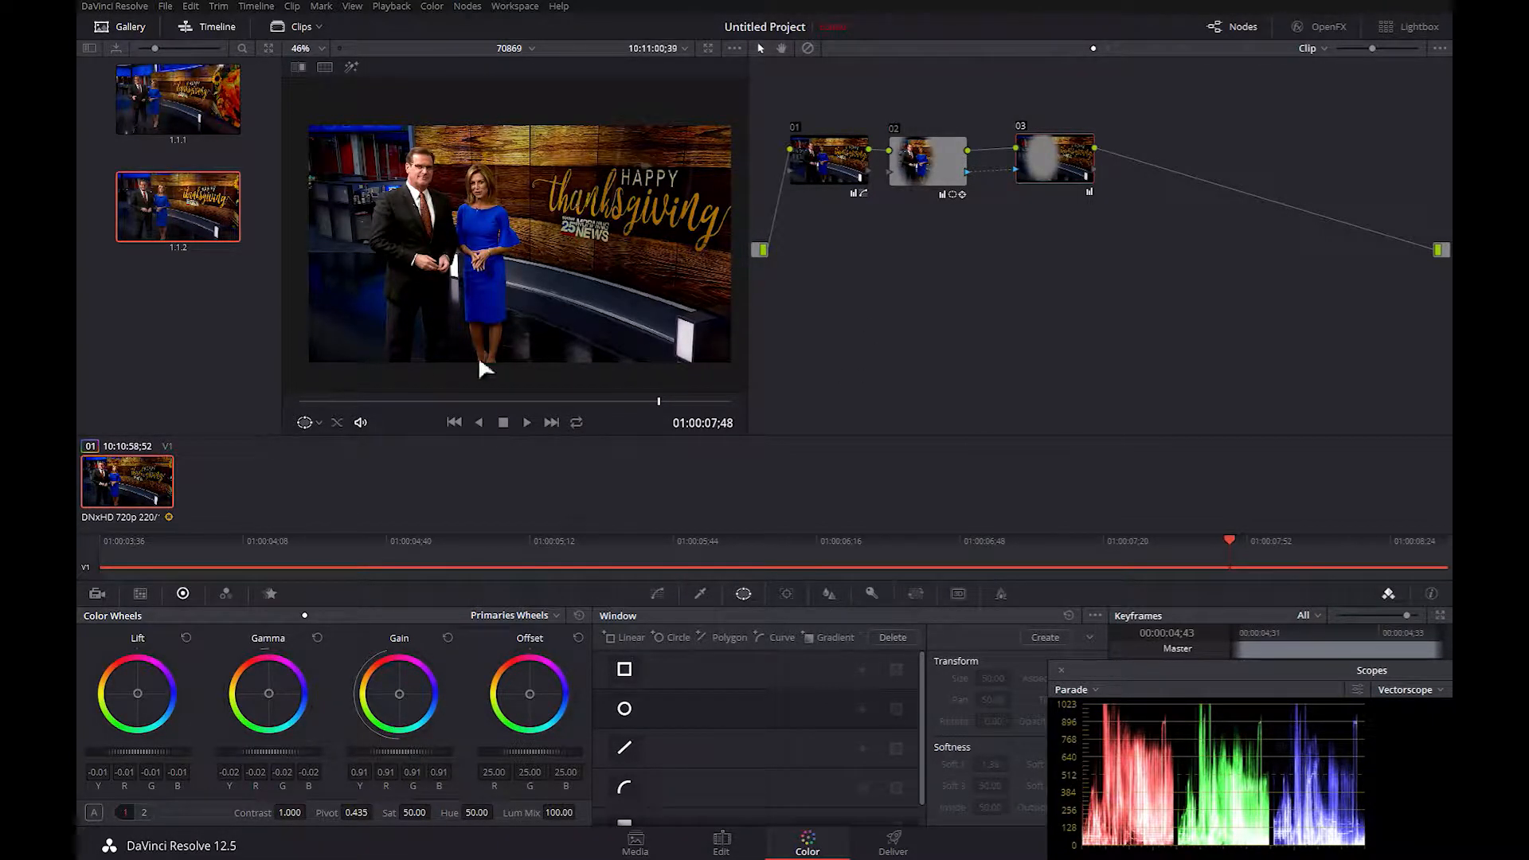
Play the clip from its start to review the grade around the presenters.
mouse_move(1047, 170)
left_mouse_down()
mouse_move(1022, 155)
mouse_move(1031, 169)
left_mouse_up()
left_click_drag(597, 402, 388, 295)
left_click_drag(564, 417, 122, 379)
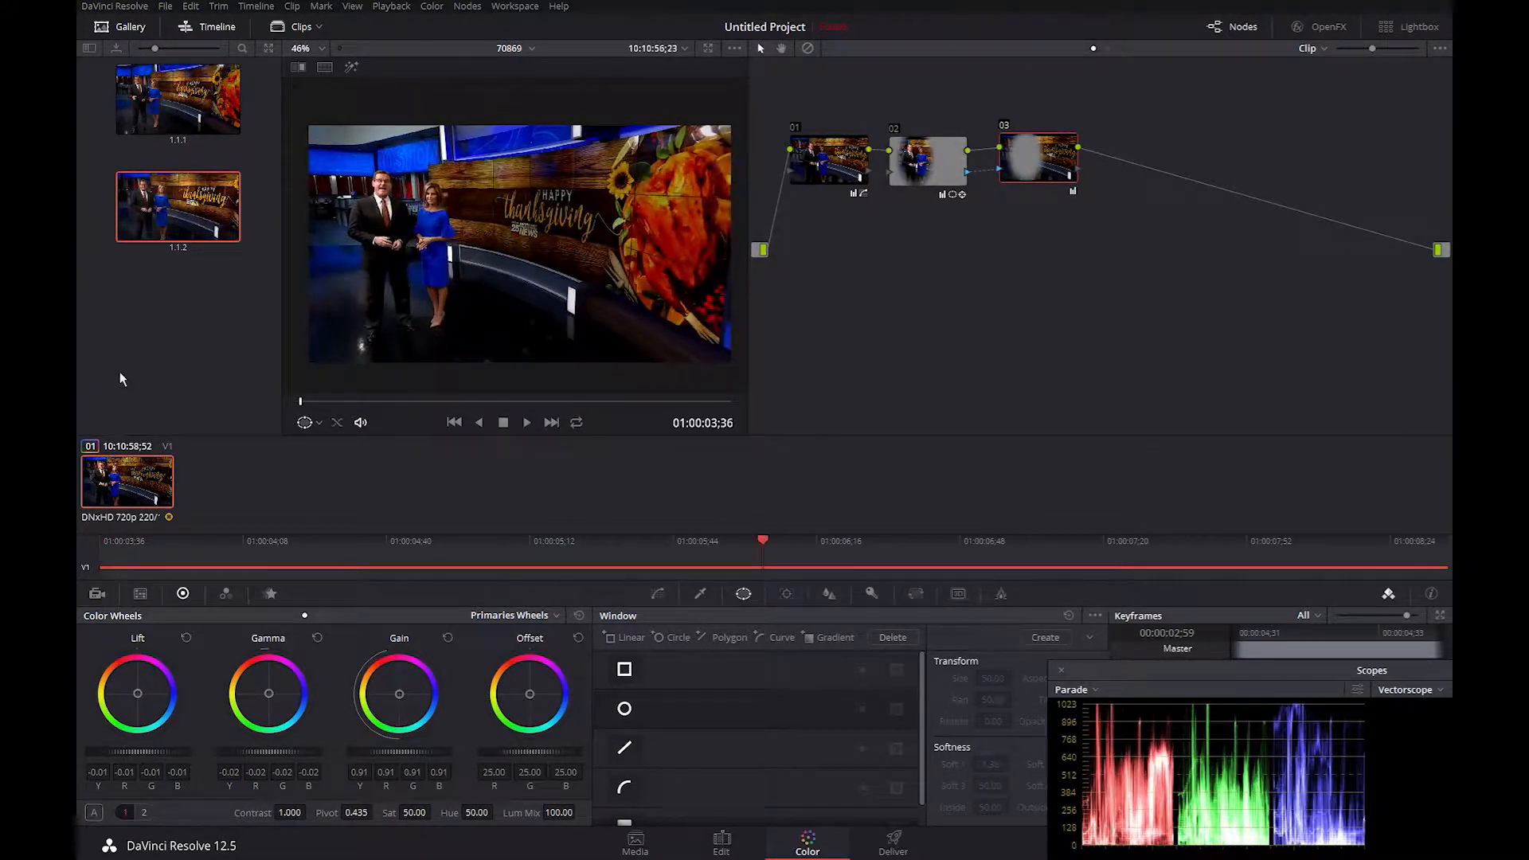
key("space")
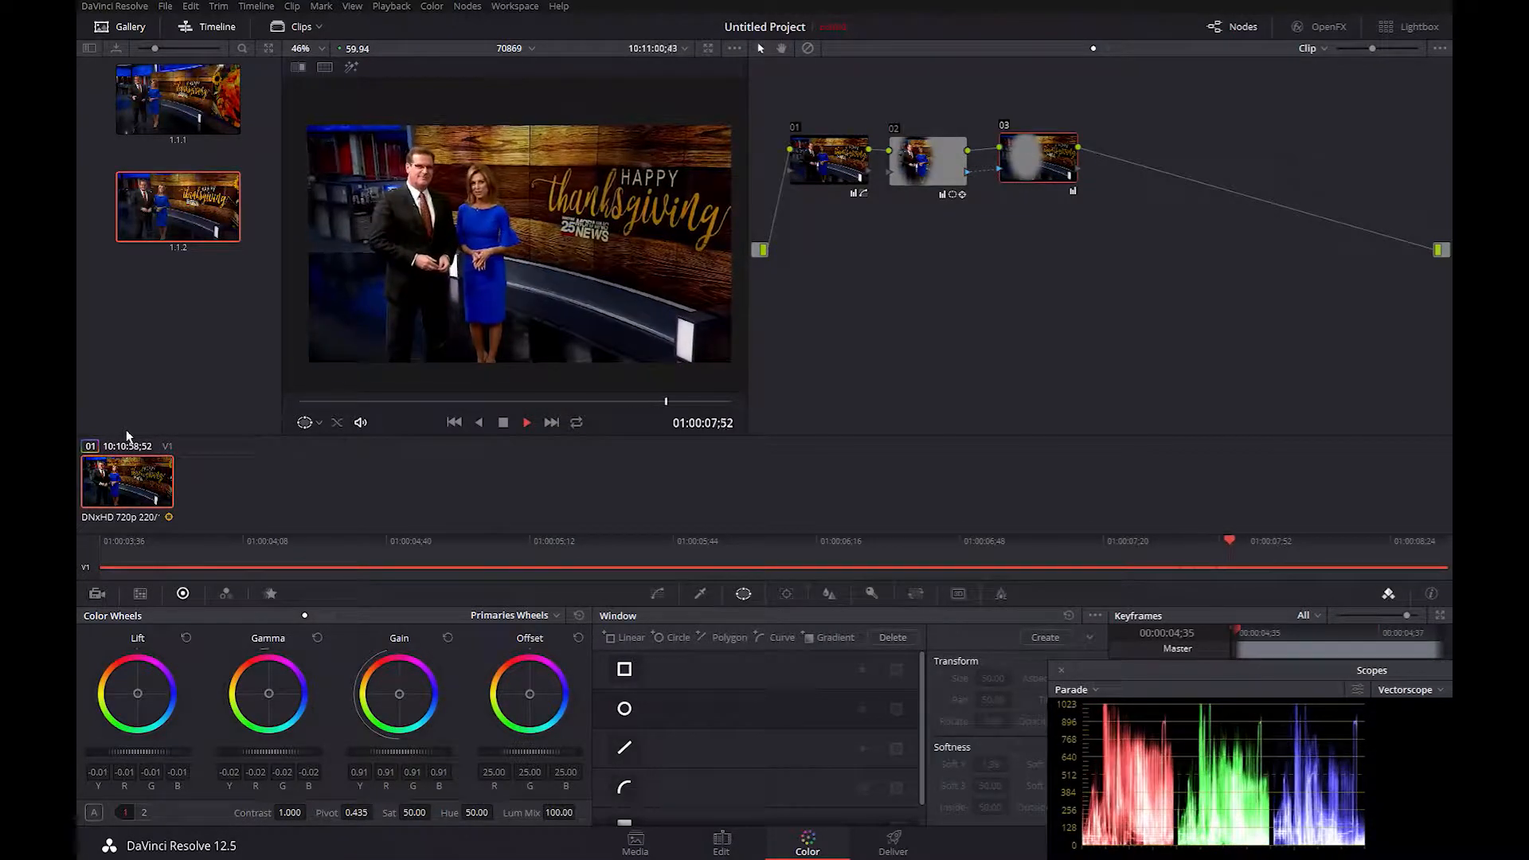
key("space")
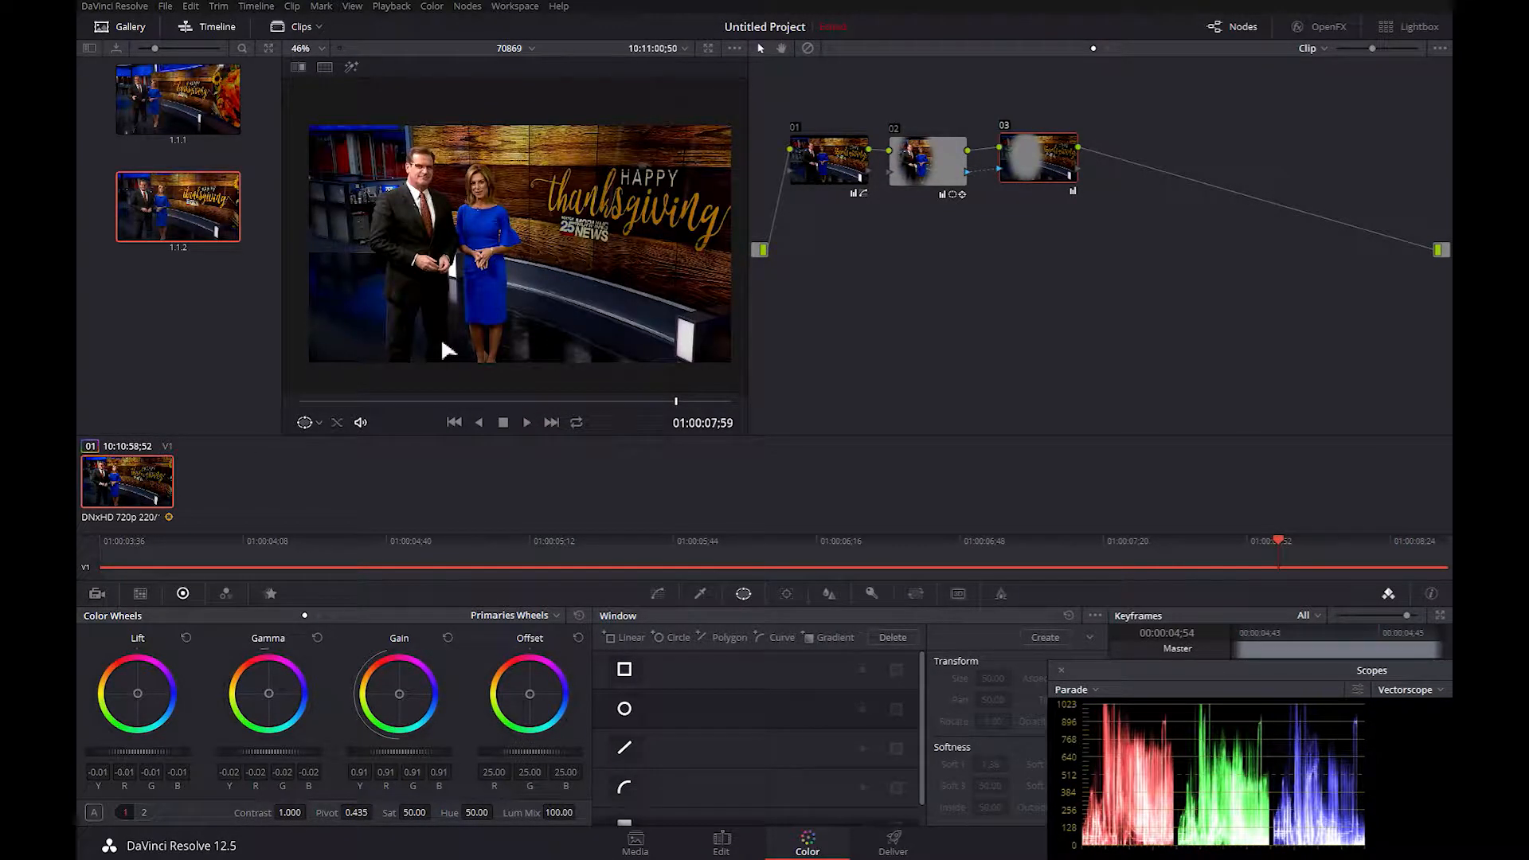
key("space")
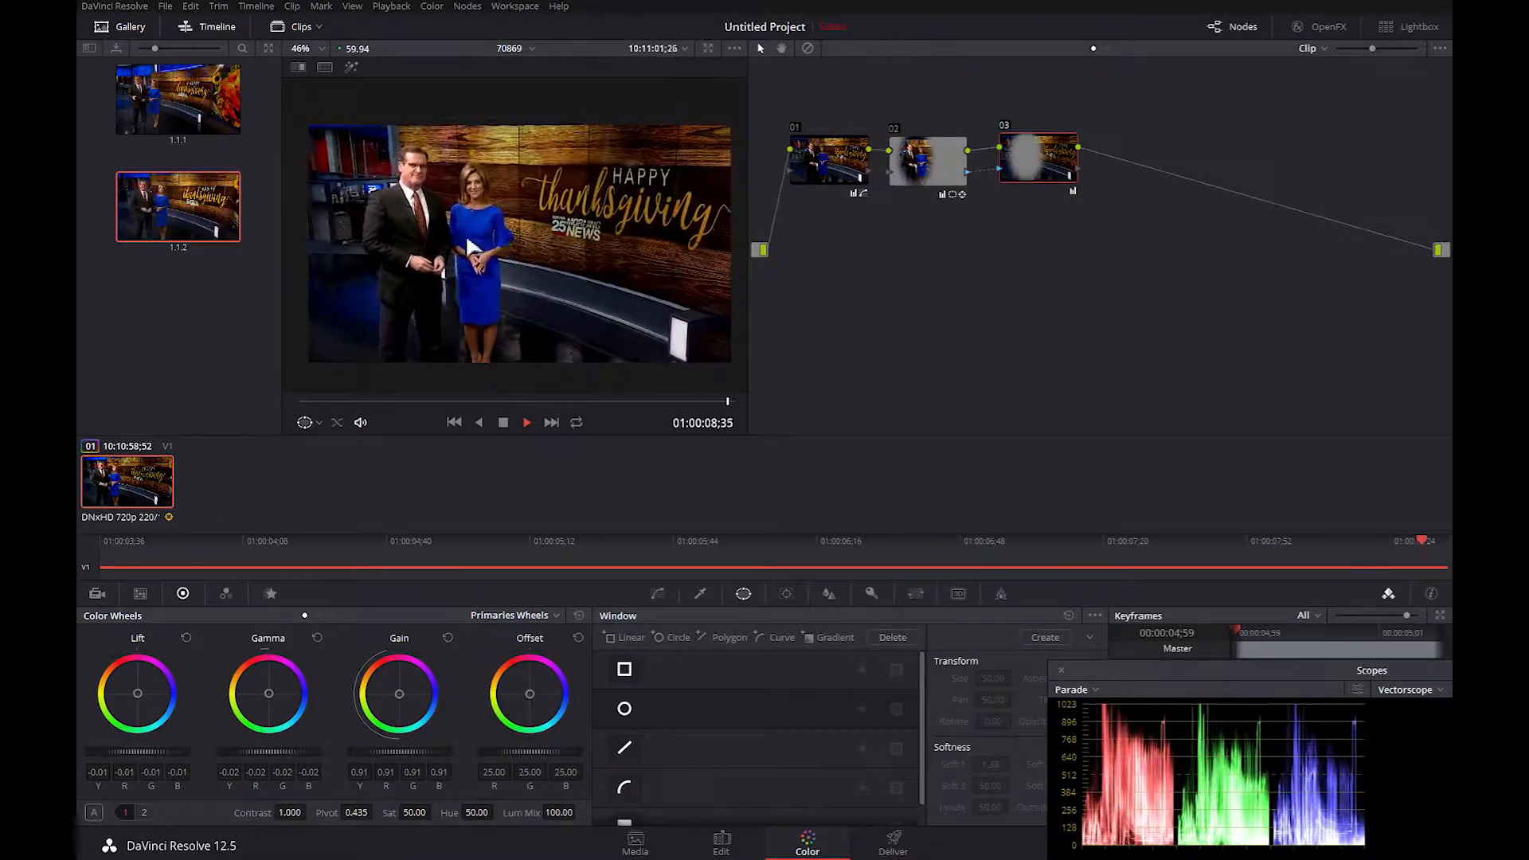
key("space")
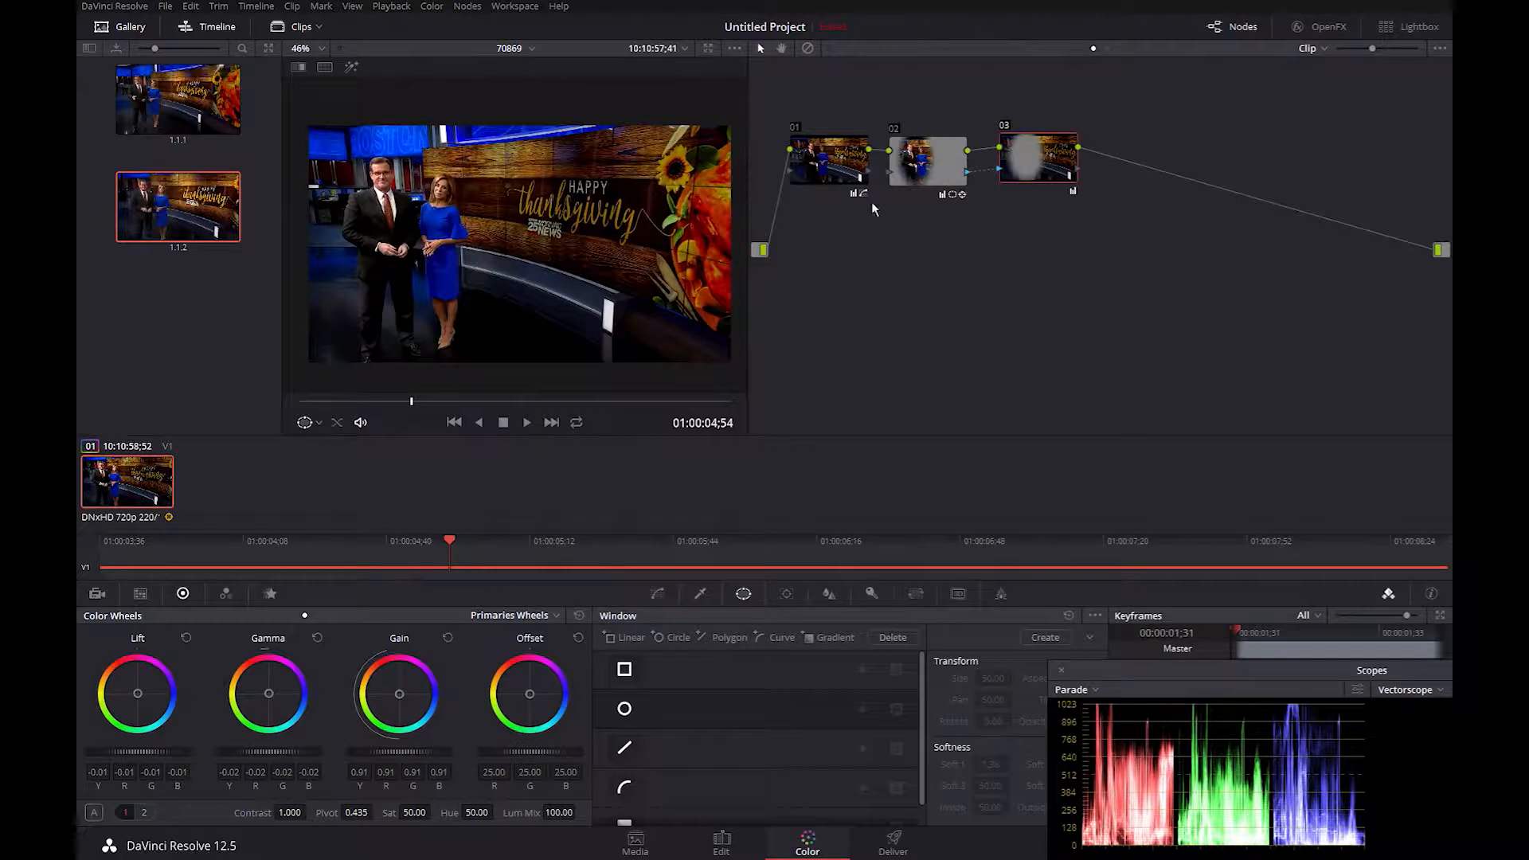
Add a serial node after the outside node and return to the first frame of the clip.
mouse_move(1031, 151)
left_mouse_down()
mouse_move(1066, 149)
mouse_move(1046, 149)
left_mouse_up()
key("alt+s")
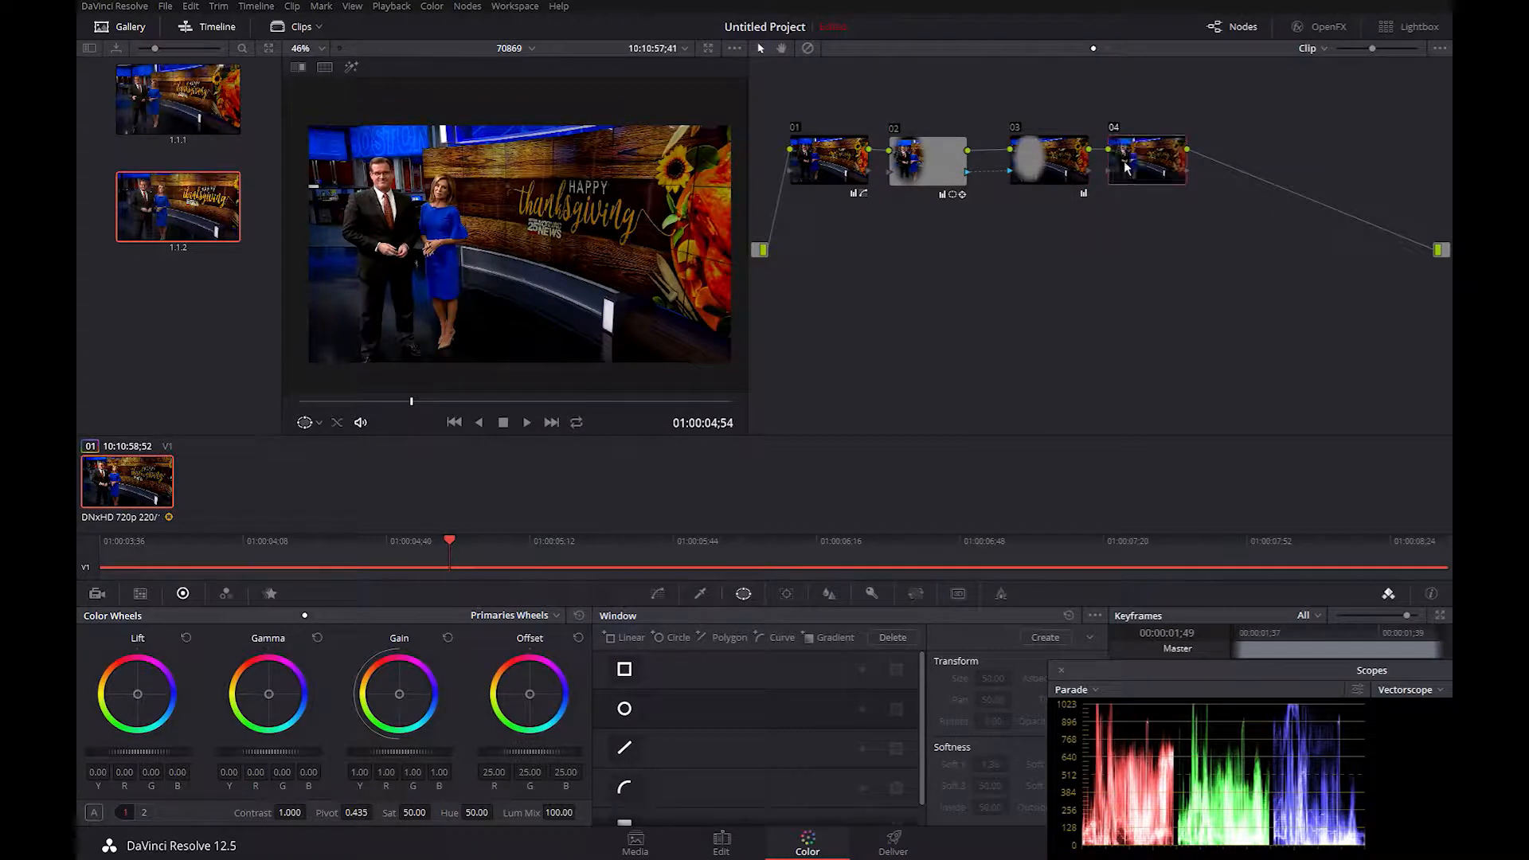
left_click_drag(413, 399, 177, 399)
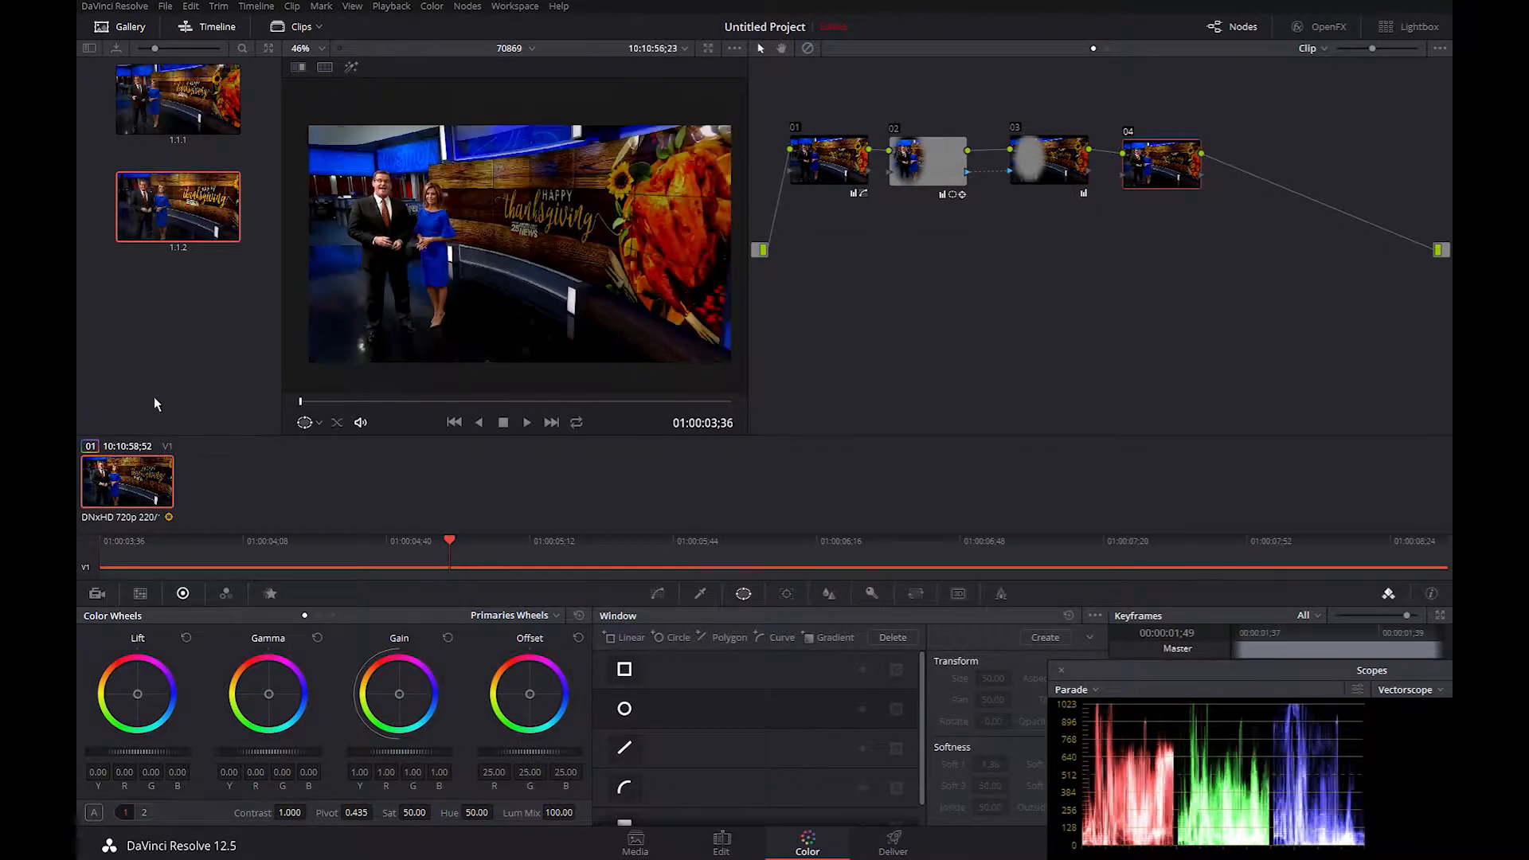
Draw a closed four-point curve window around the Happy Thanksgiving sign on the last node.
left_click(623, 789)
left_click(498, 182)
left_click(604, 175)
left_click(602, 255)
left_click(495, 231)
left_click(497, 182)
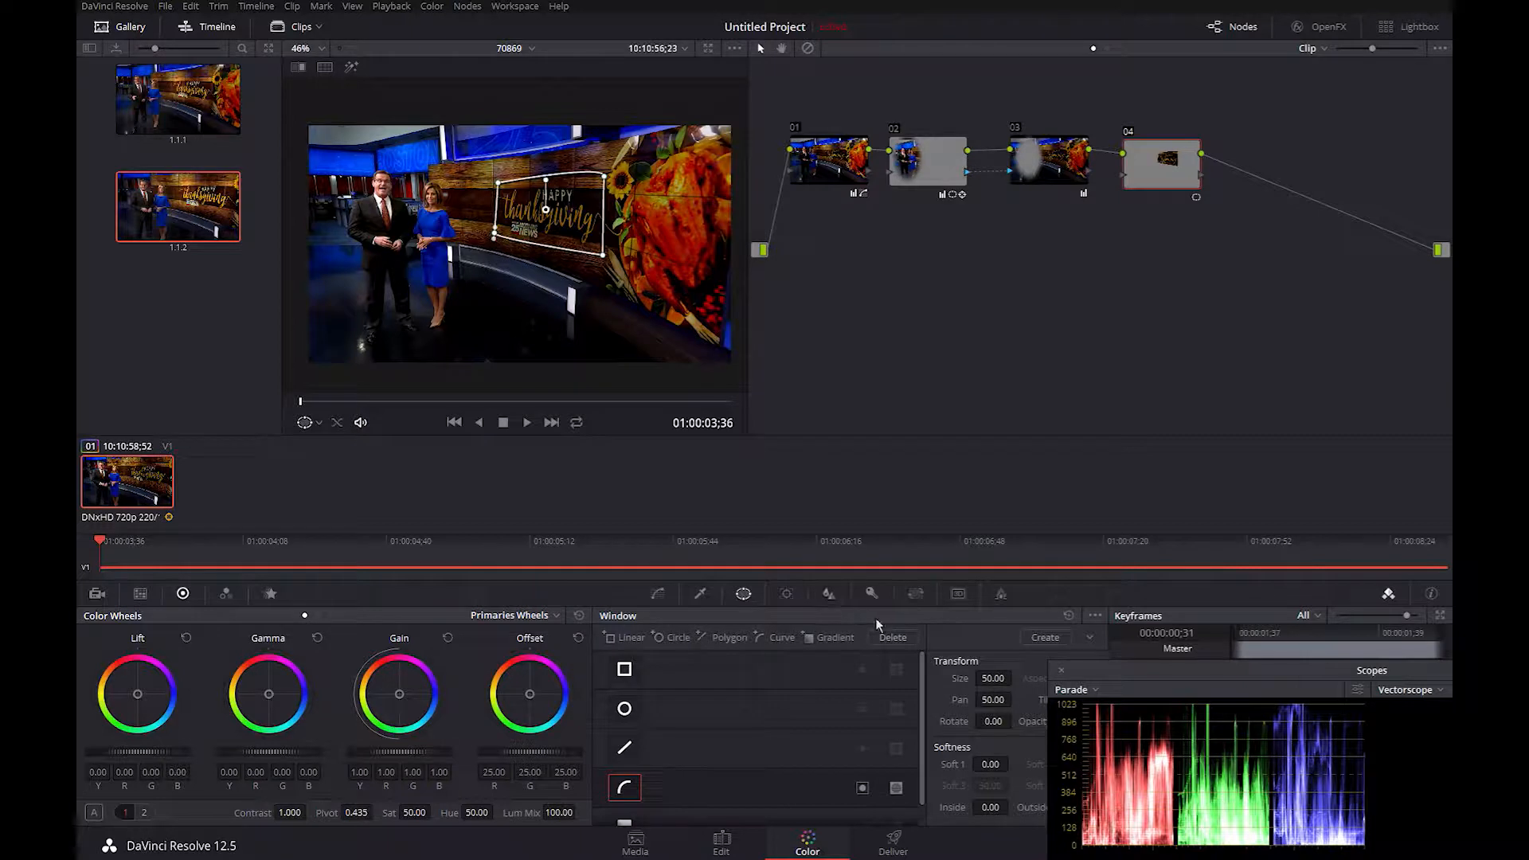
Track the sign window forward through the clip and inspect its position near the last frame.
left_click(788, 594)
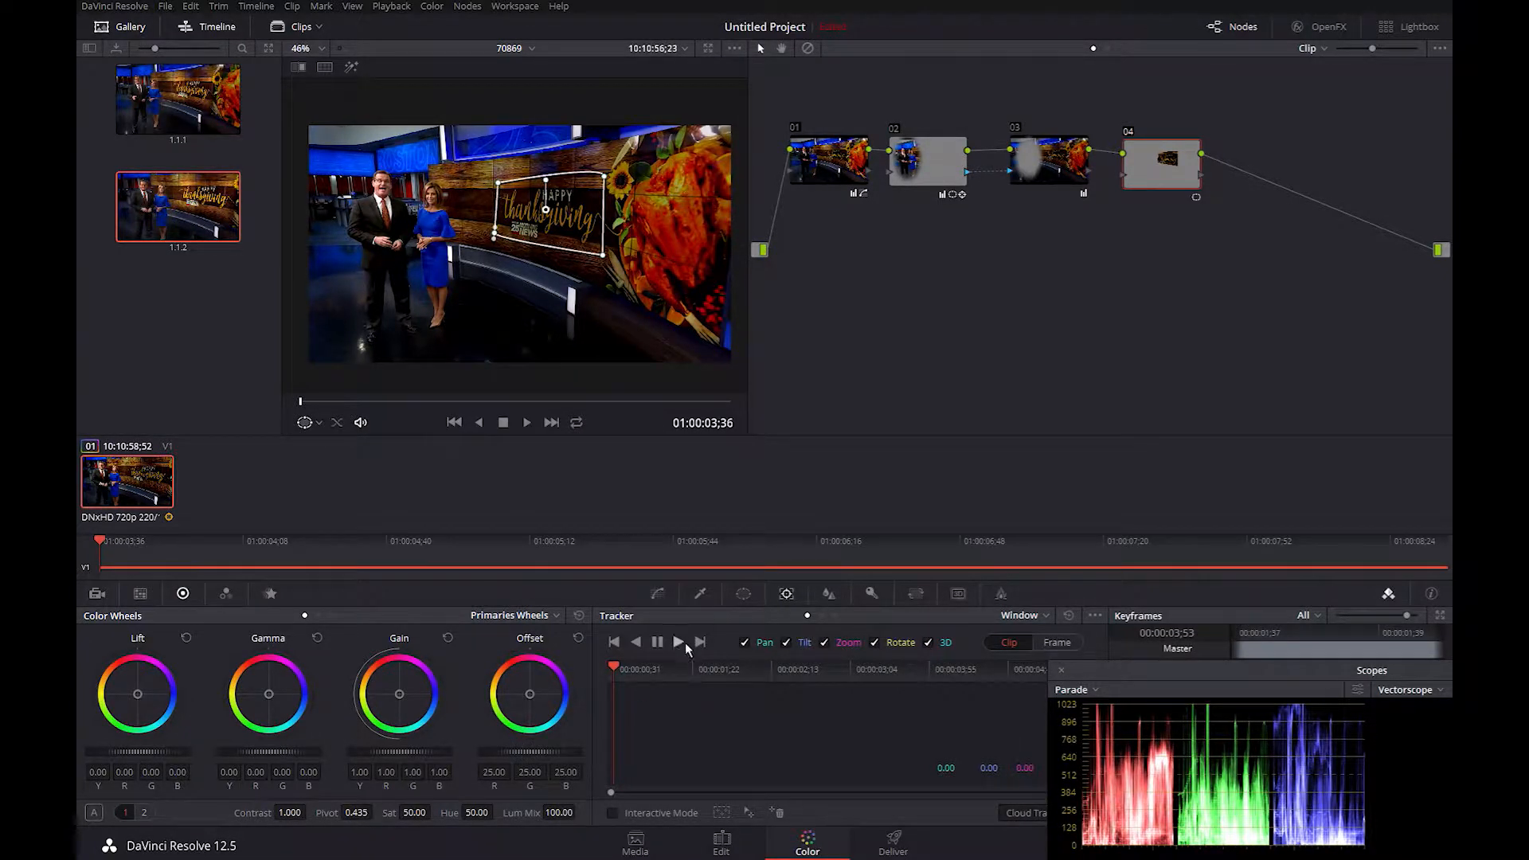
left_click(678, 642)
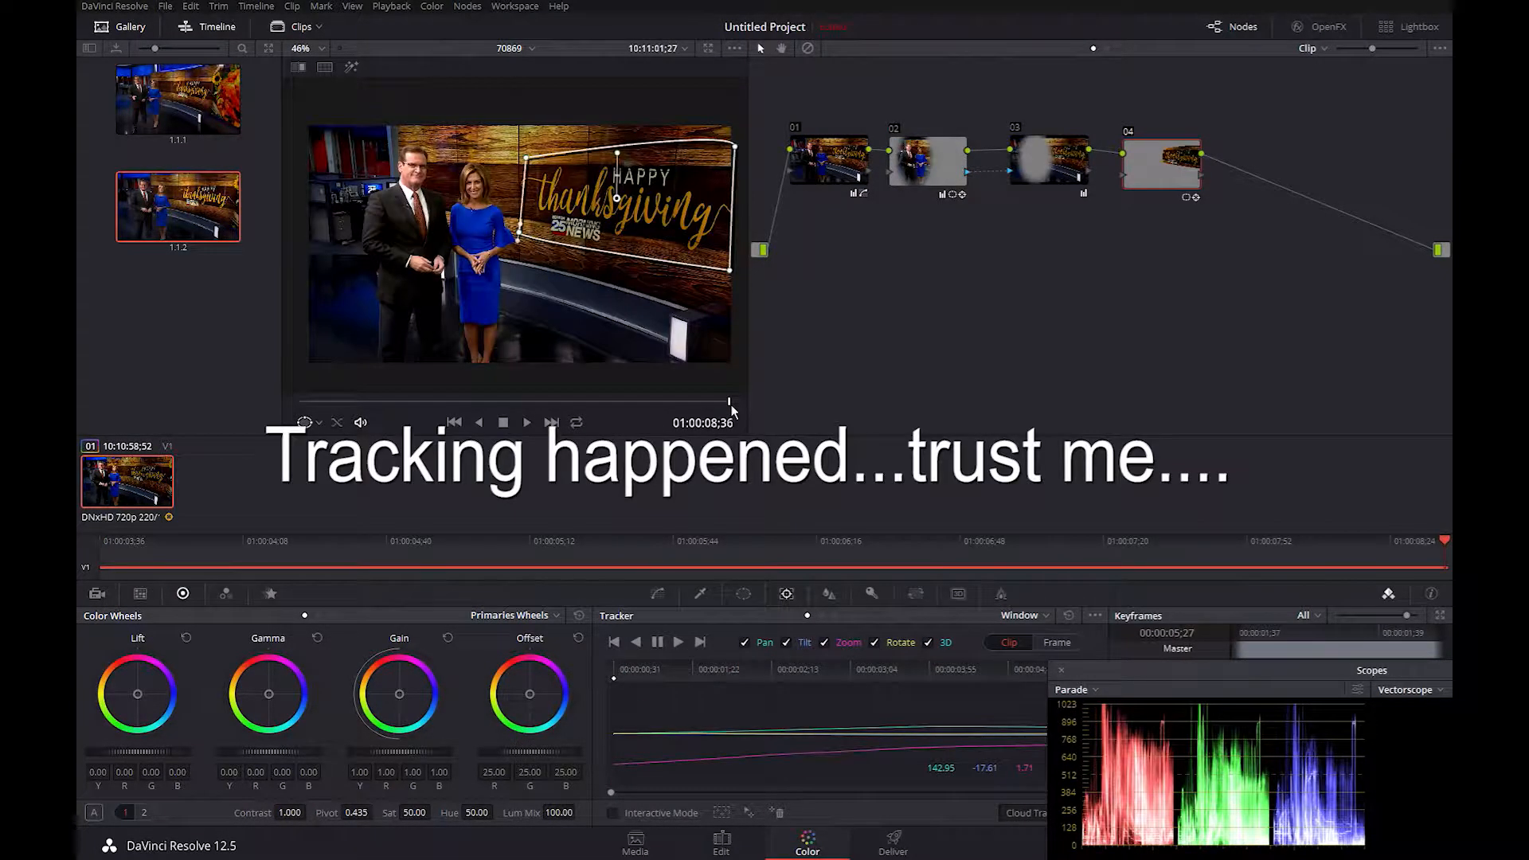
mouse_move(731, 405)
left_mouse_down()
mouse_move(649, 402)
mouse_move(575, 367)
mouse_move(304, 356)
mouse_move(419, 381)
mouse_move(734, 341)
mouse_move(601, 406)
mouse_move(729, 403)
left_mouse_up()
scroll(611, 280, "up", 1)
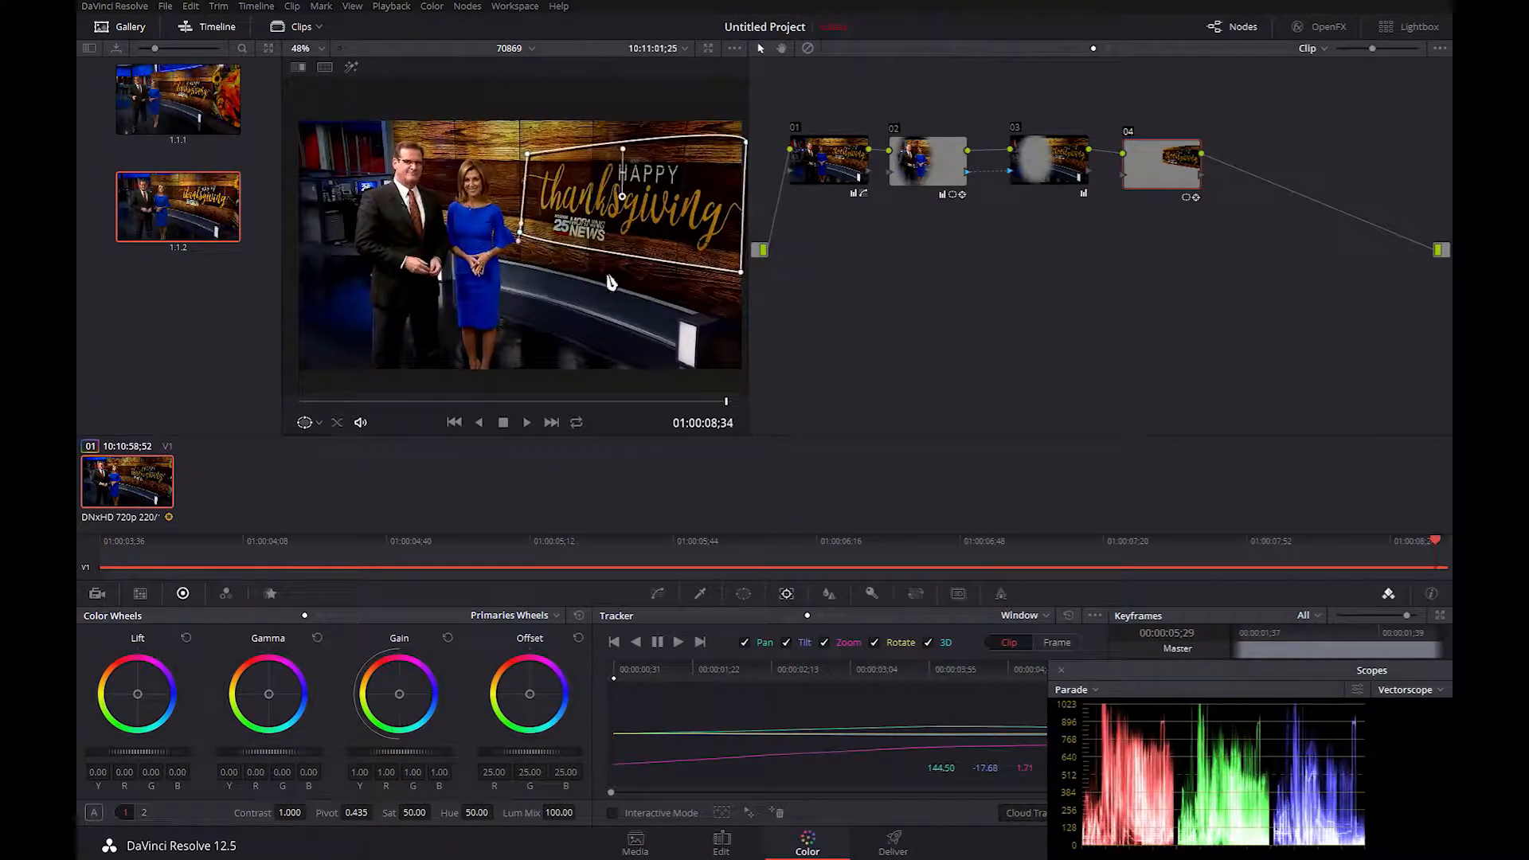
left_click_drag(611, 280, 557, 285)
Feather the sign window with Soft 1 about 5.80, Inside about 5.68 and Outside about 3.20, moving the scopes off the softness settings.
left_click(743, 593)
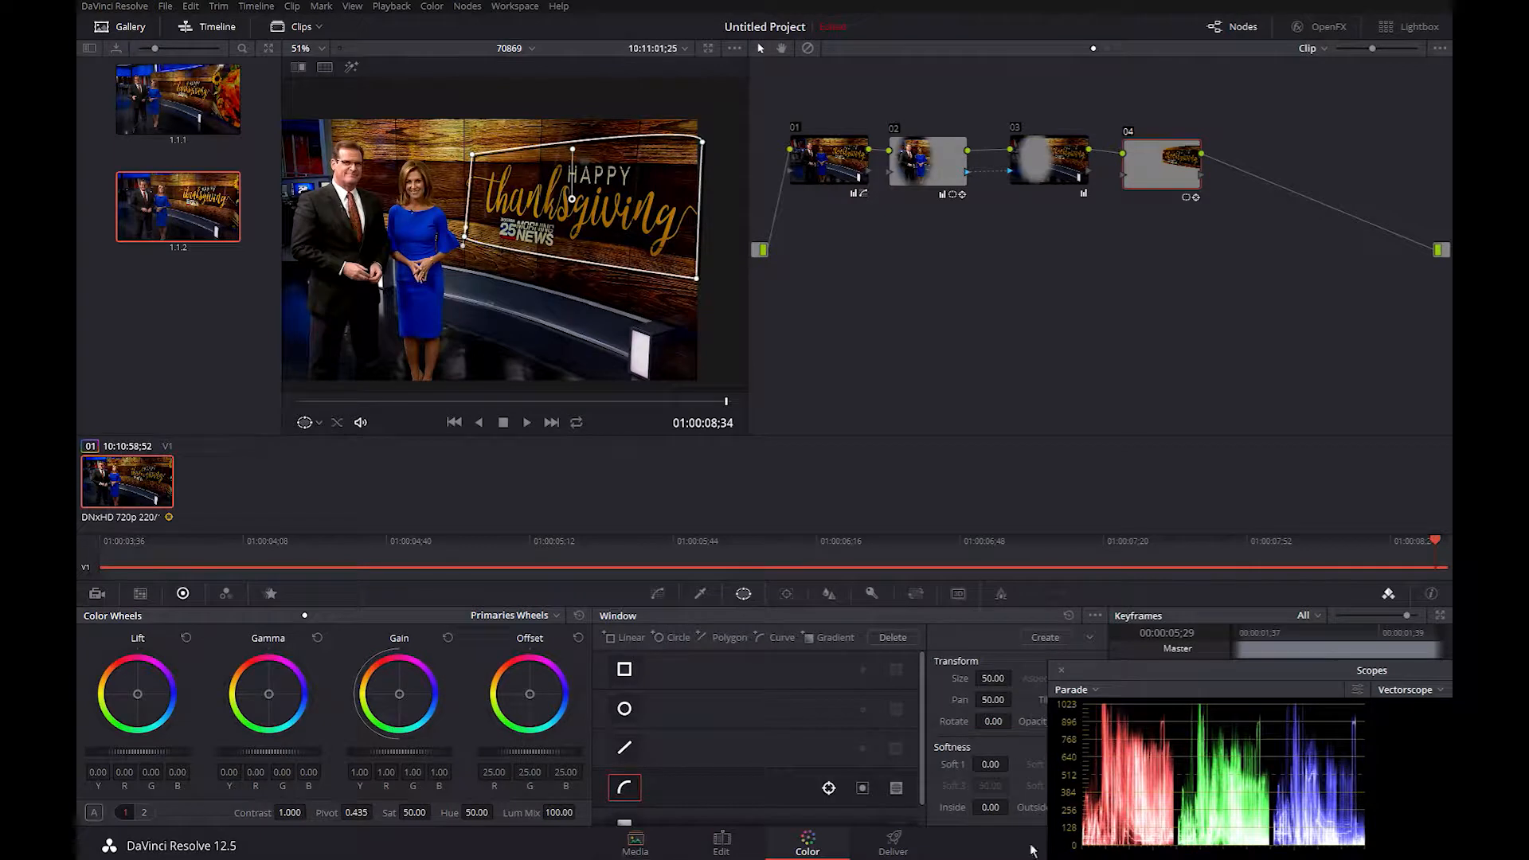
left_click_drag(1135, 673, 1211, 631)
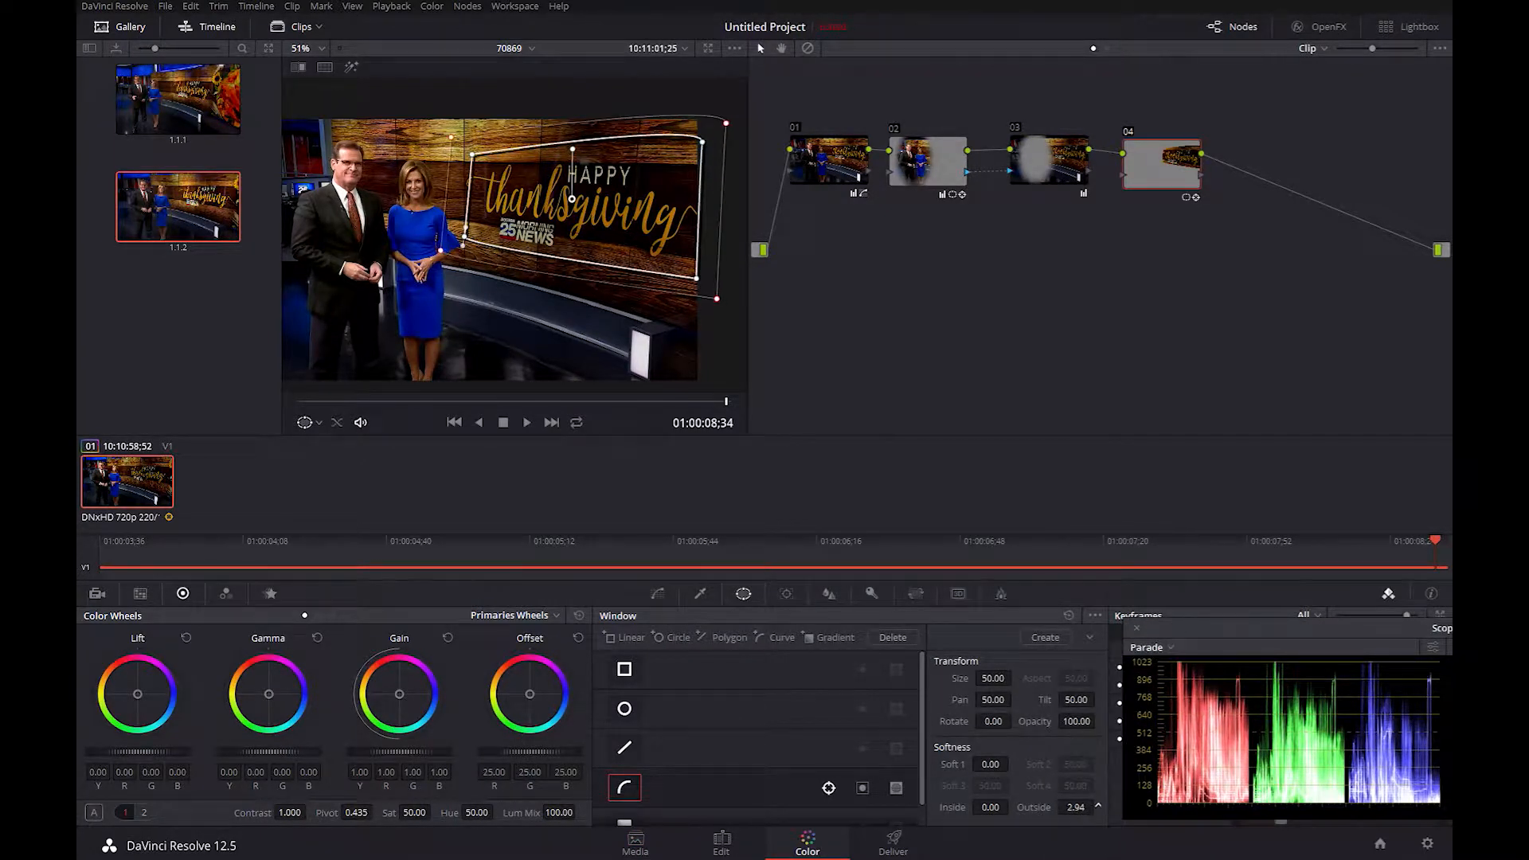
left_click_drag(991, 807, 1010, 770)
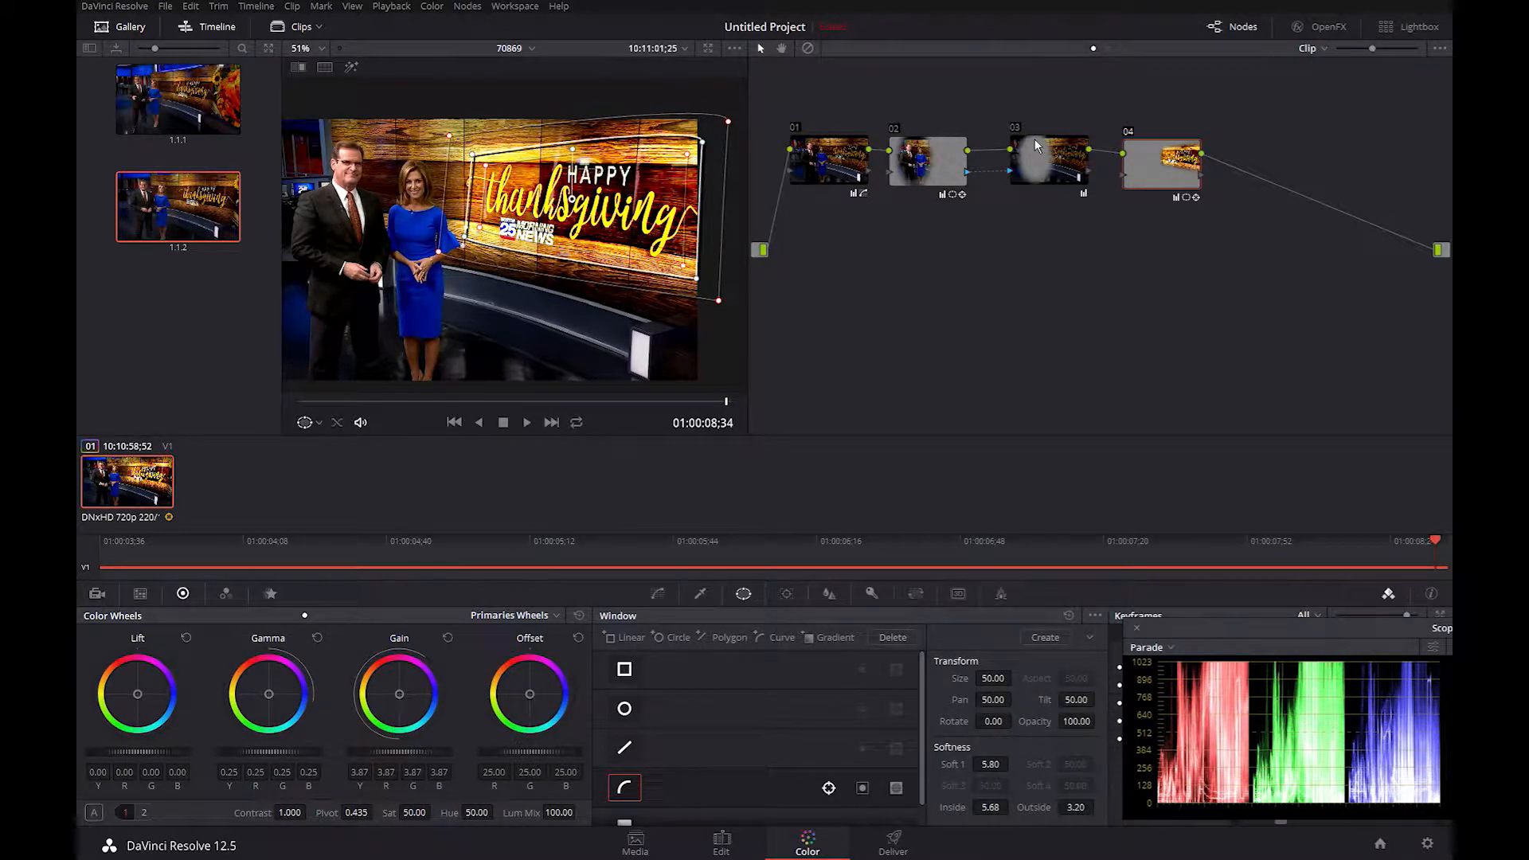
Undo the excessive sign brightening, set Lift 0.01, Gamma 0.05 and Gain 1.45, and review the shot full screen.
key("ctrl+z")
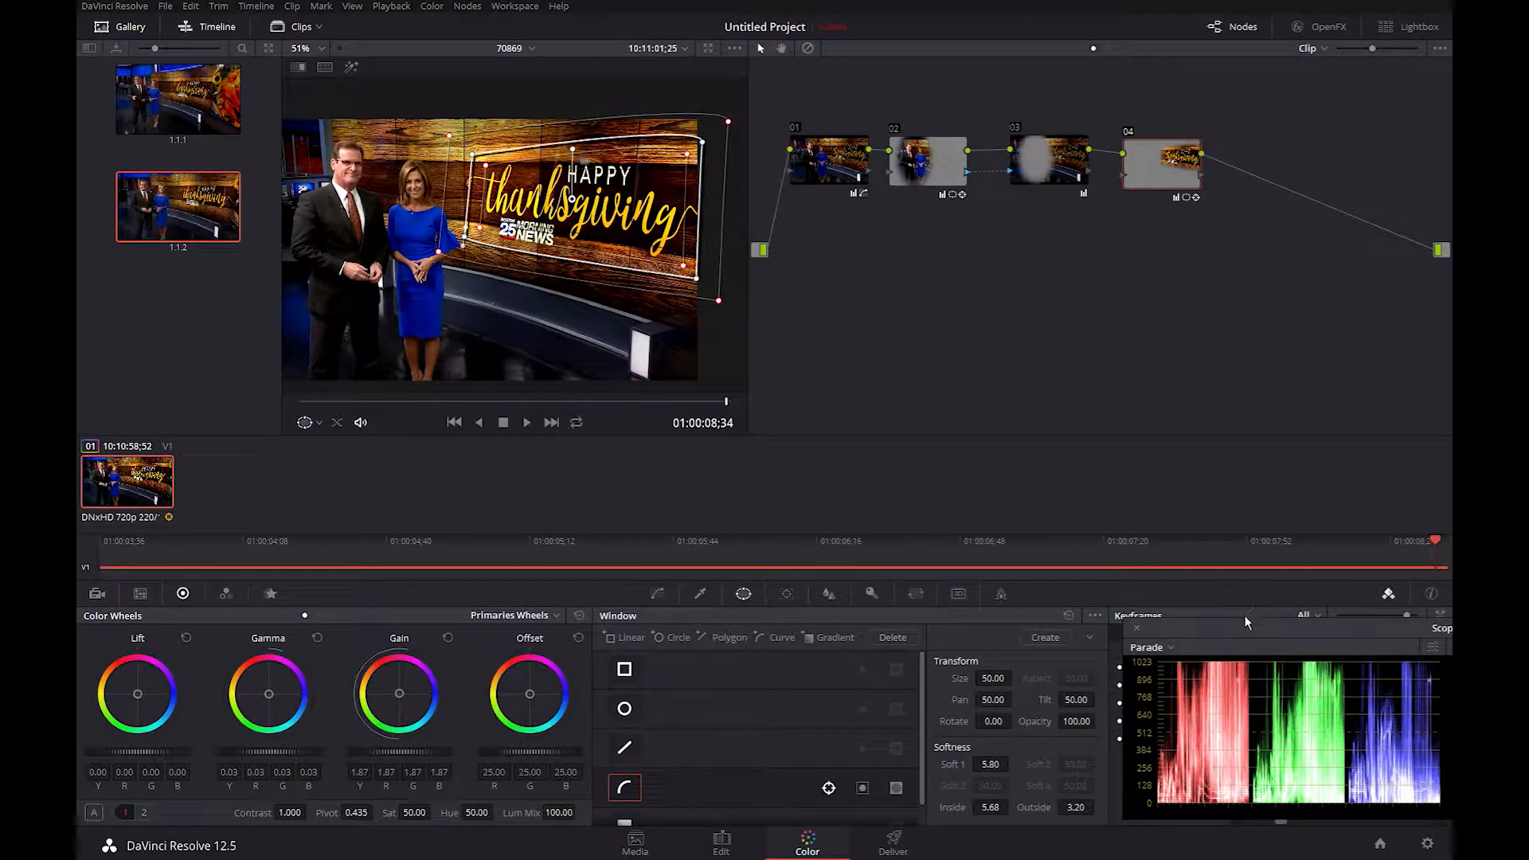
left_click_drag(1238, 631, 637, 419)
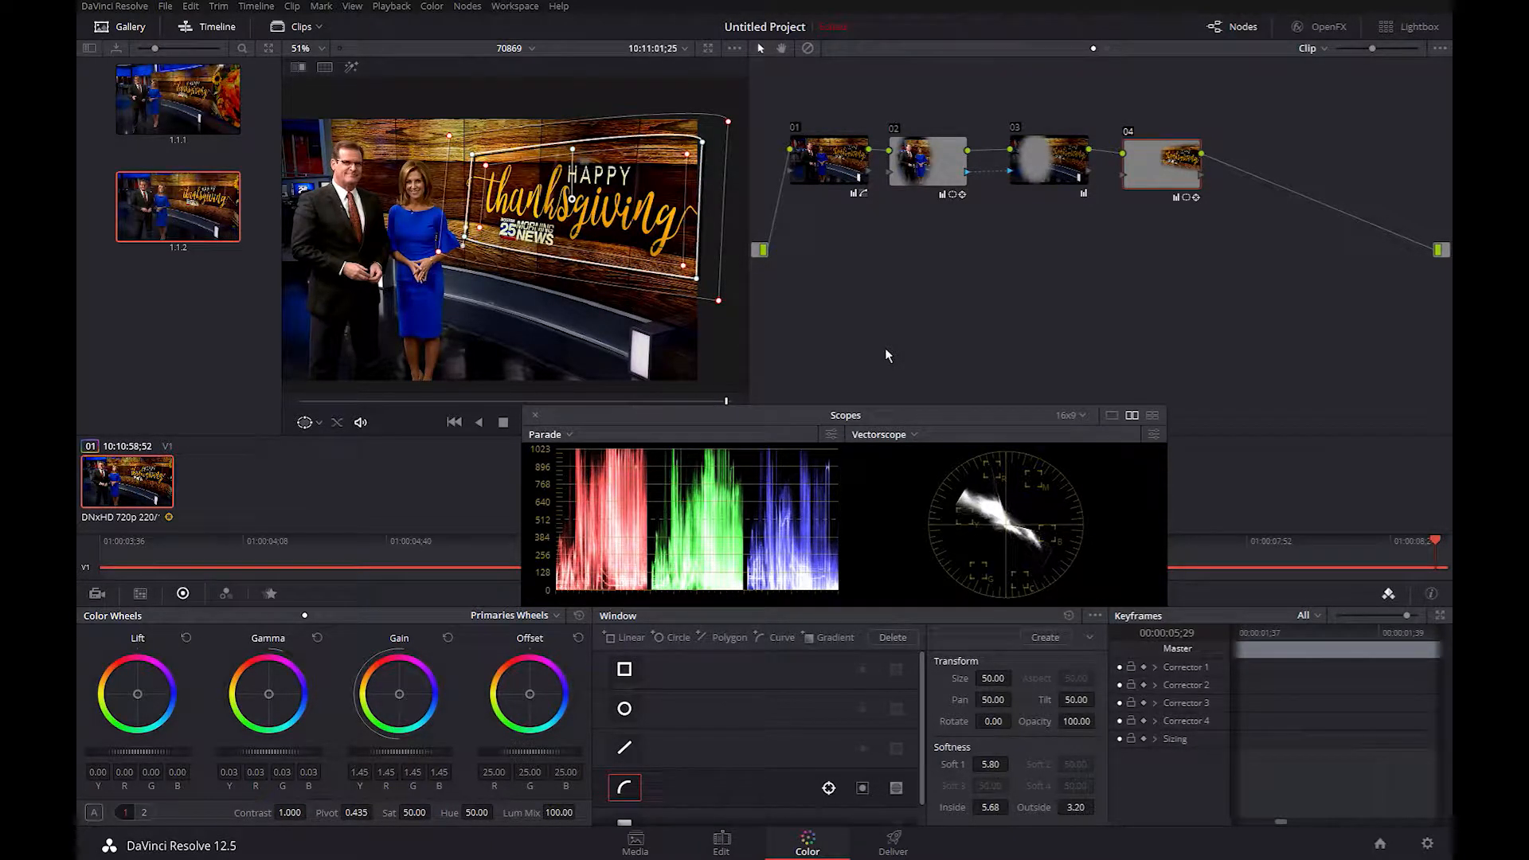
left_click_drag(920, 416, 1230, 650)
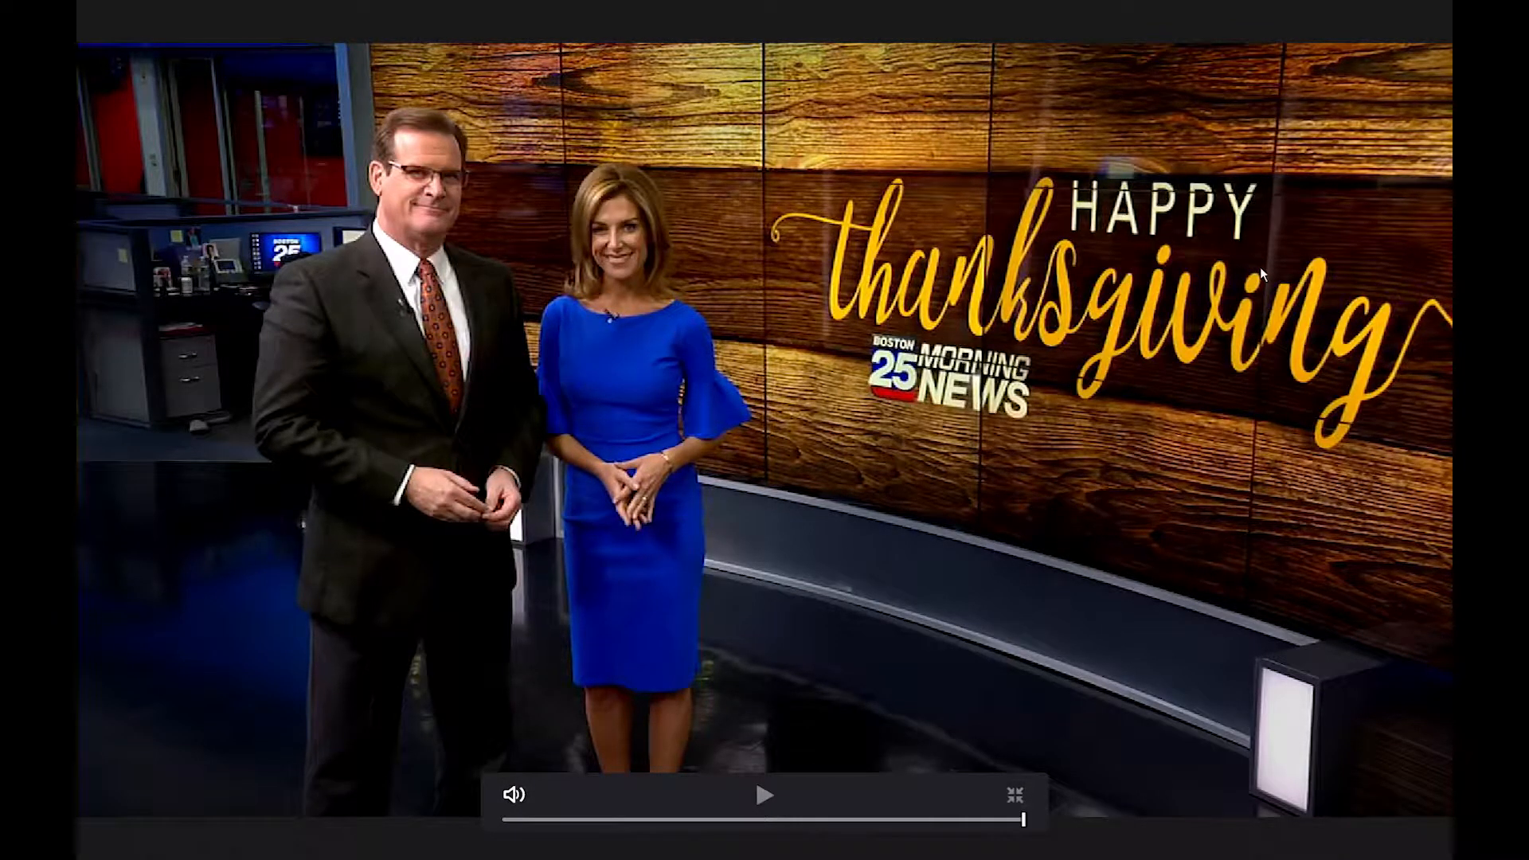
key("space")
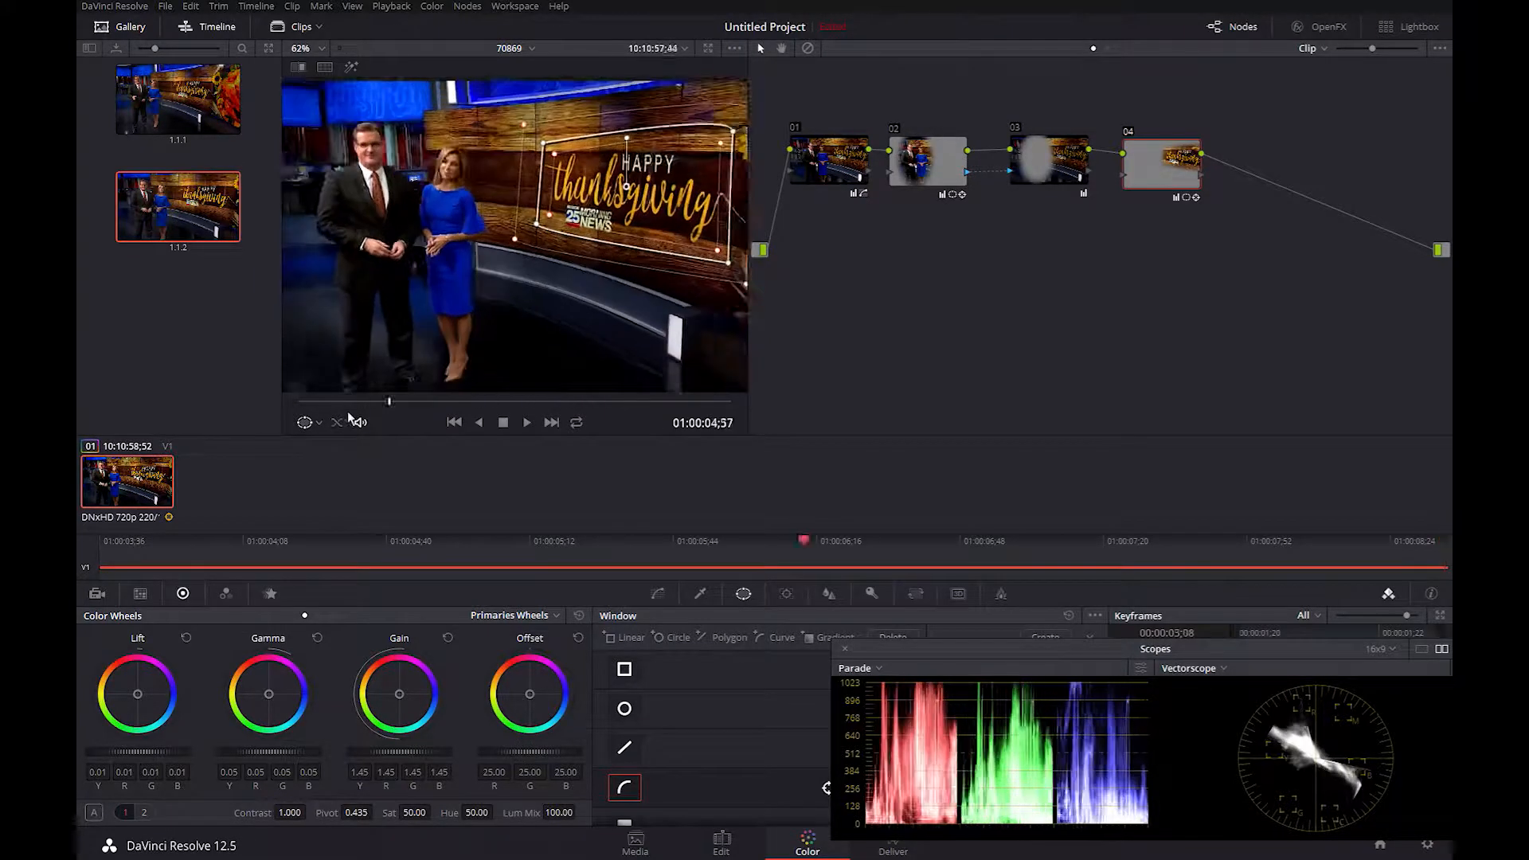
Spread nodes 04, 03 and 02 further apart in the node graph to make room between them.
left_click_drag(1150, 162, 1240, 166)
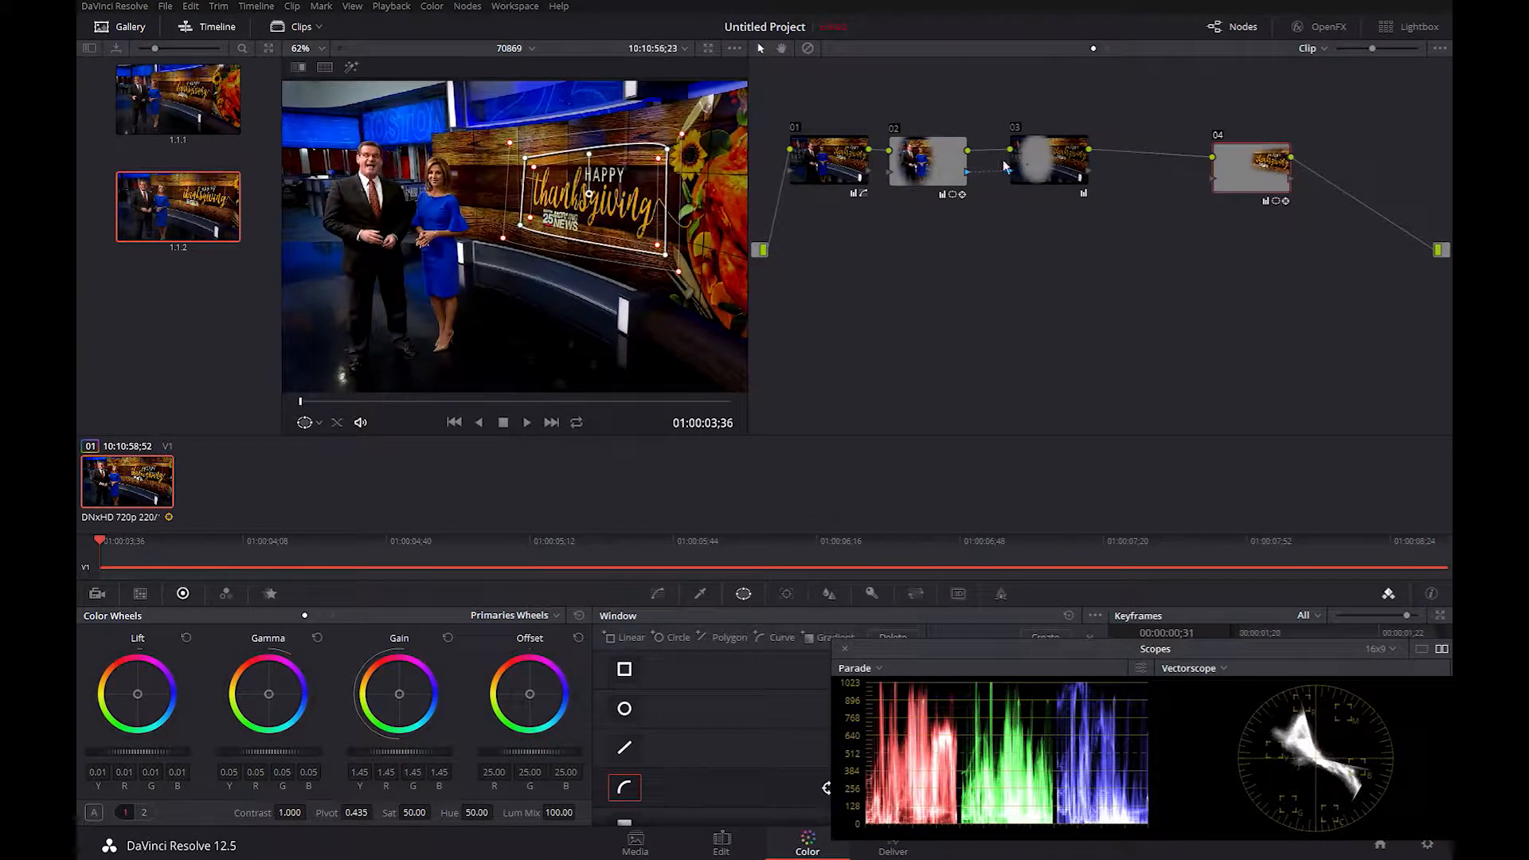
left_click_drag(1054, 160, 1097, 162)
left_click_drag(911, 160, 935, 161)
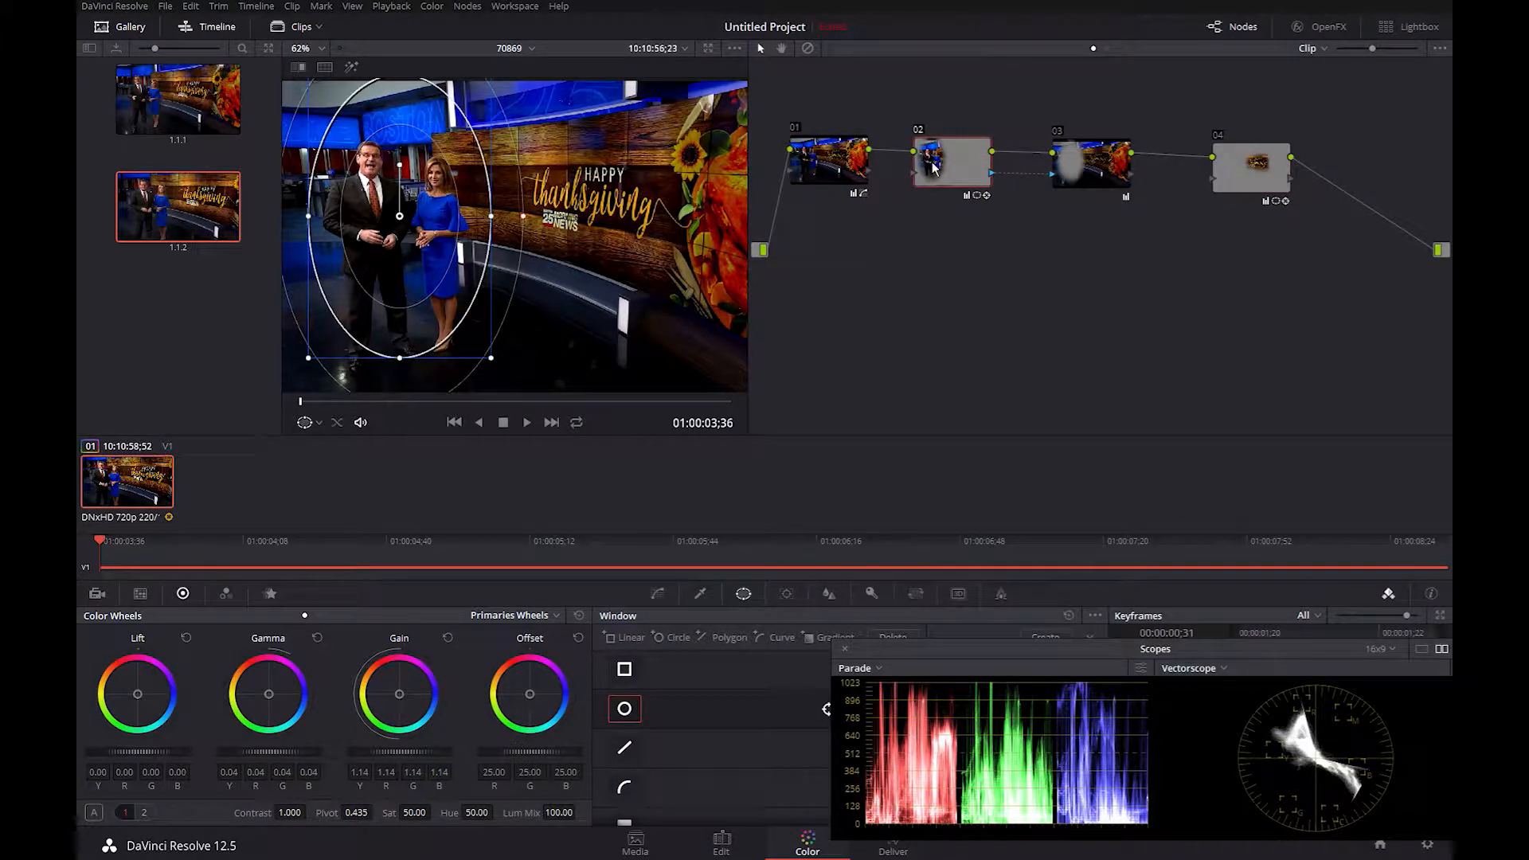
Insert a serial node between node 02 and the outside node, place it above the chain, and shift the first node.
key("alt+s")
left_click_drag(1040, 253, 1020, 105)
mouse_move(838, 173)
left_mouse_down()
mouse_move(811, 184)
mouse_move(825, 165)
mouse_move(814, 183)
left_mouse_up()
left_click(814, 183)
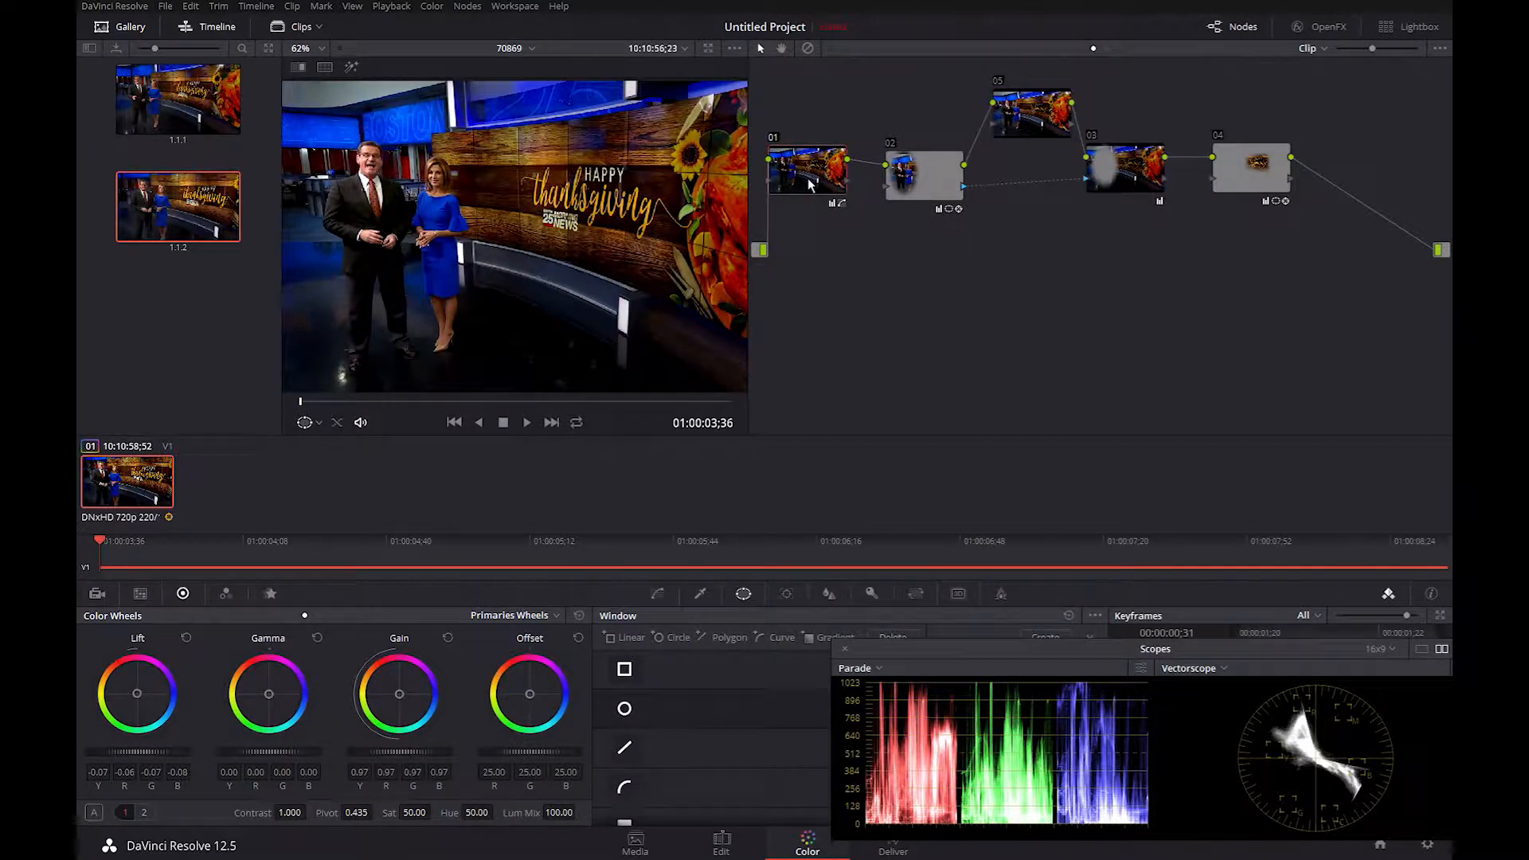
Review node 02 and the outside node, and adjust the spacing of the raised new node and the outside node.
left_click(914, 184)
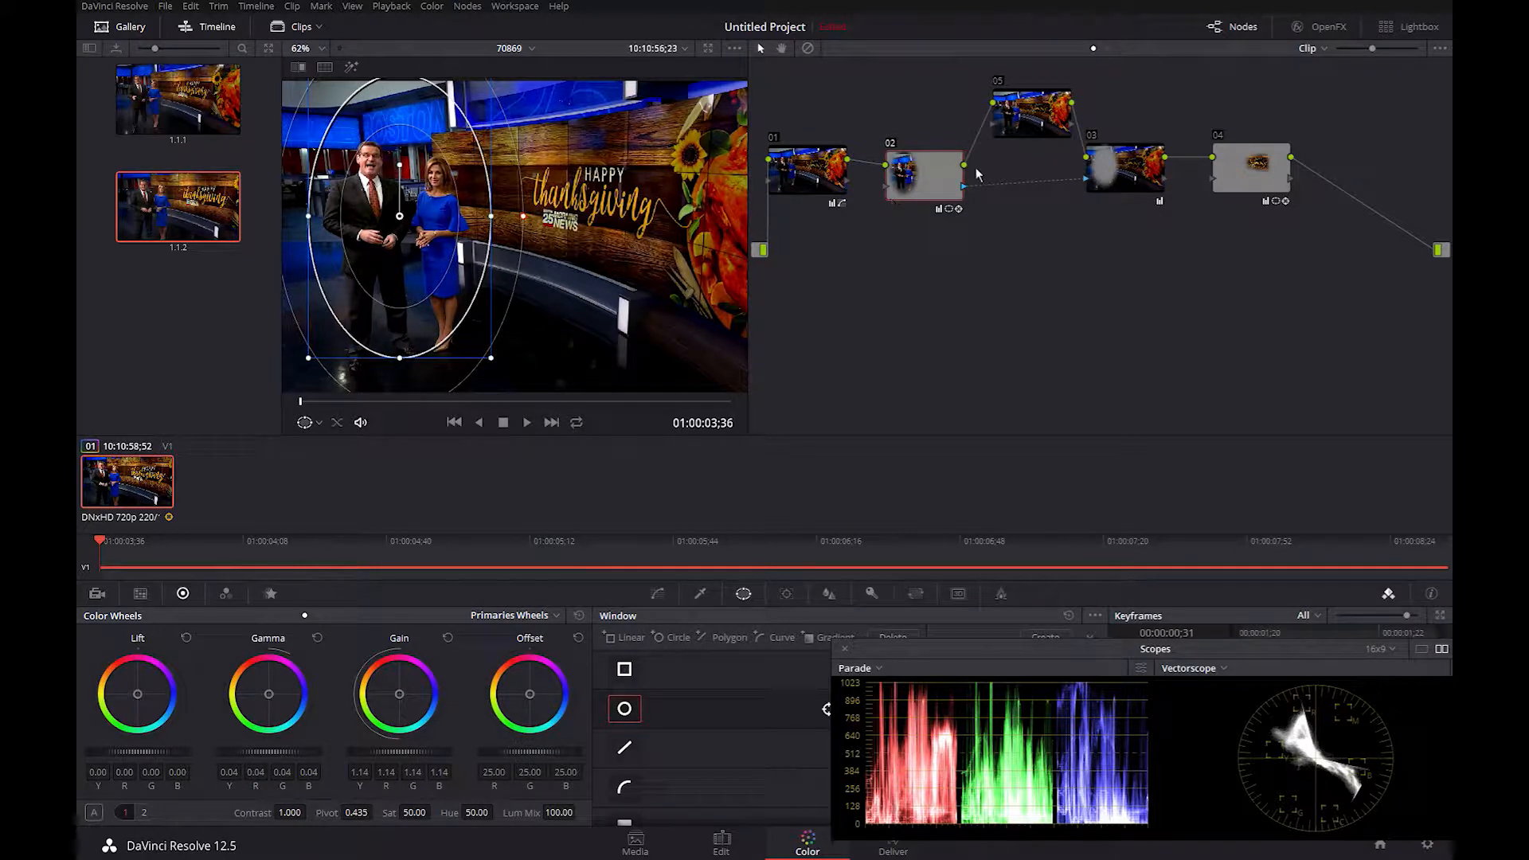
left_click_drag(1021, 110, 996, 107)
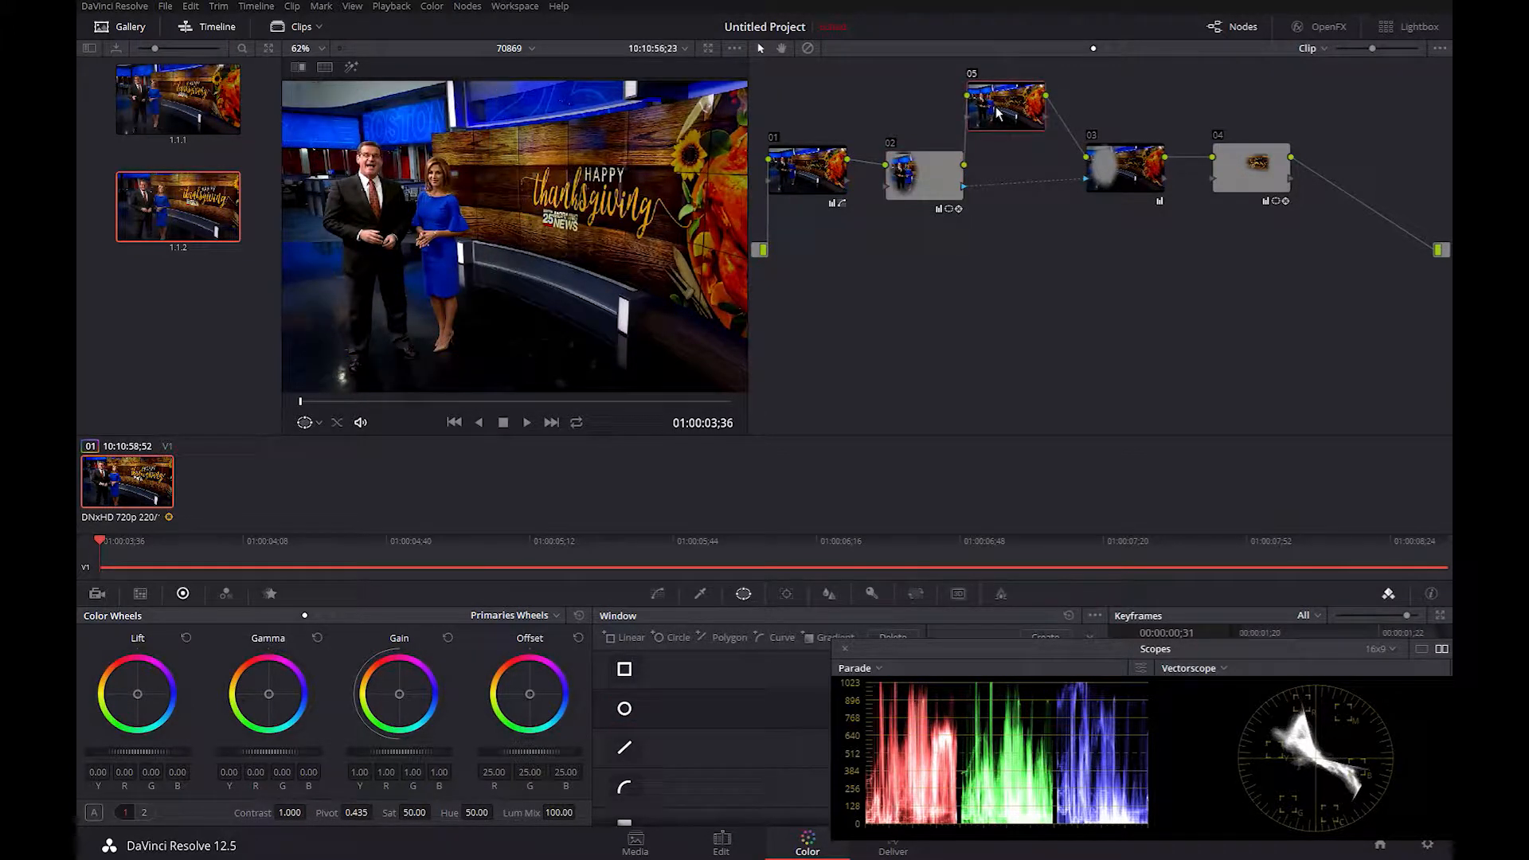
left_click(1129, 177)
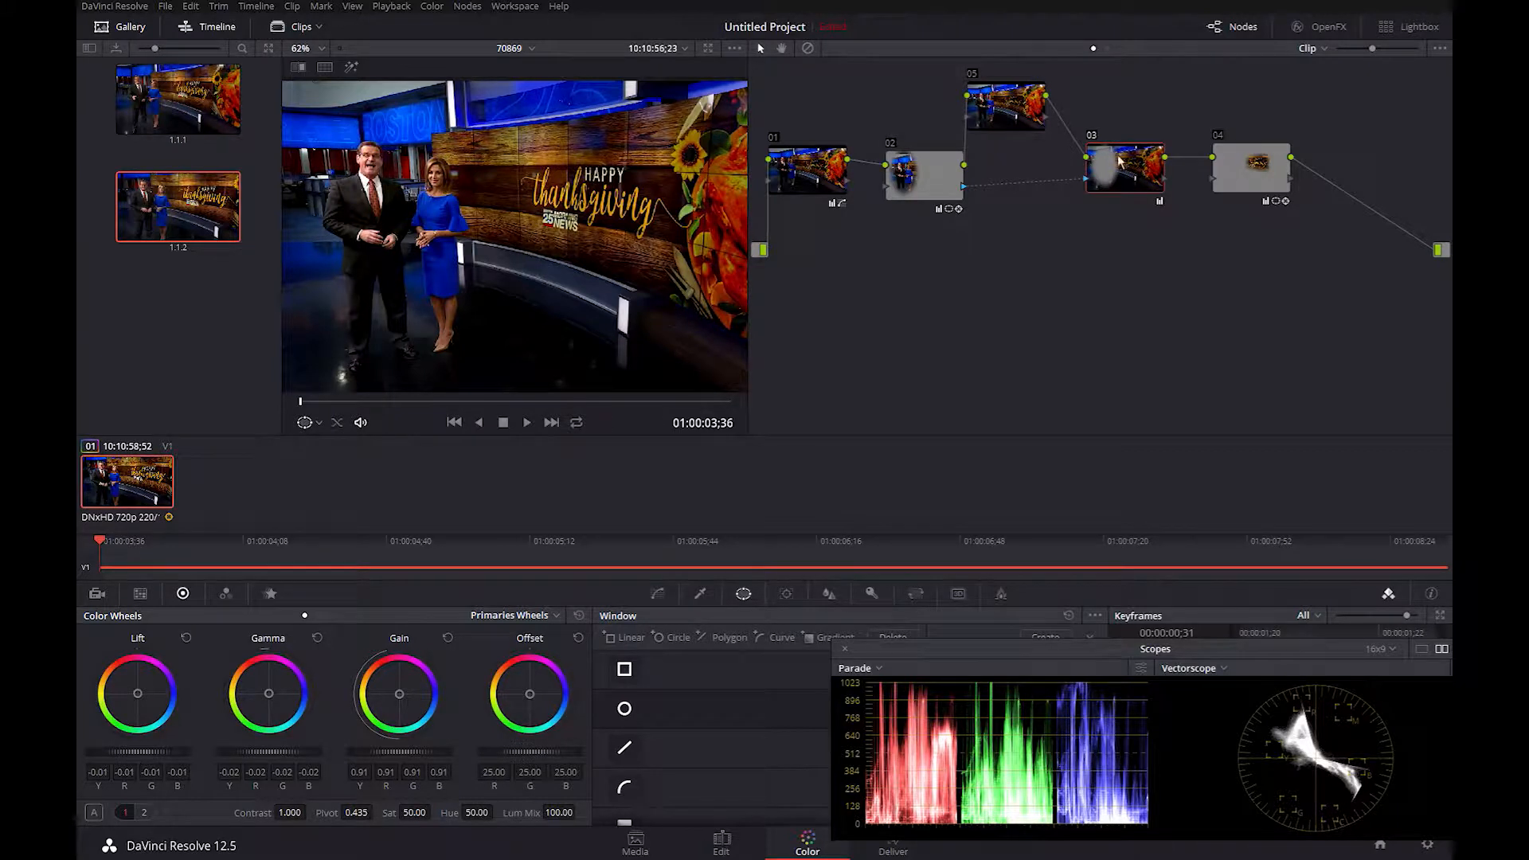
left_click_drag(1112, 158, 1122, 157)
left_click_drag(996, 99, 1015, 101)
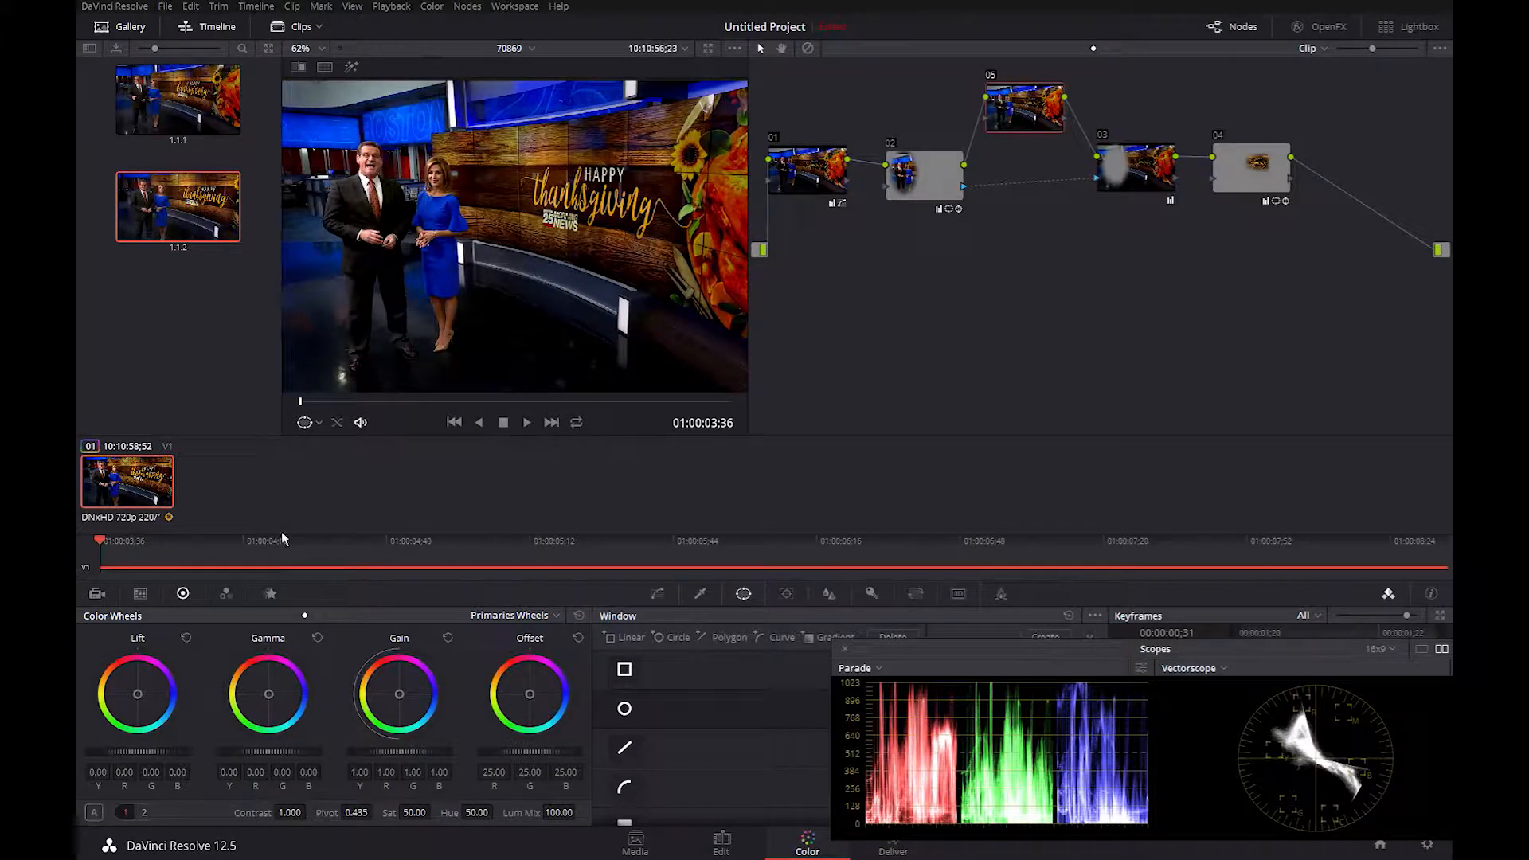
Add a circle window on the raised new node and shrink it around the female presenter's head.
left_click(626, 710)
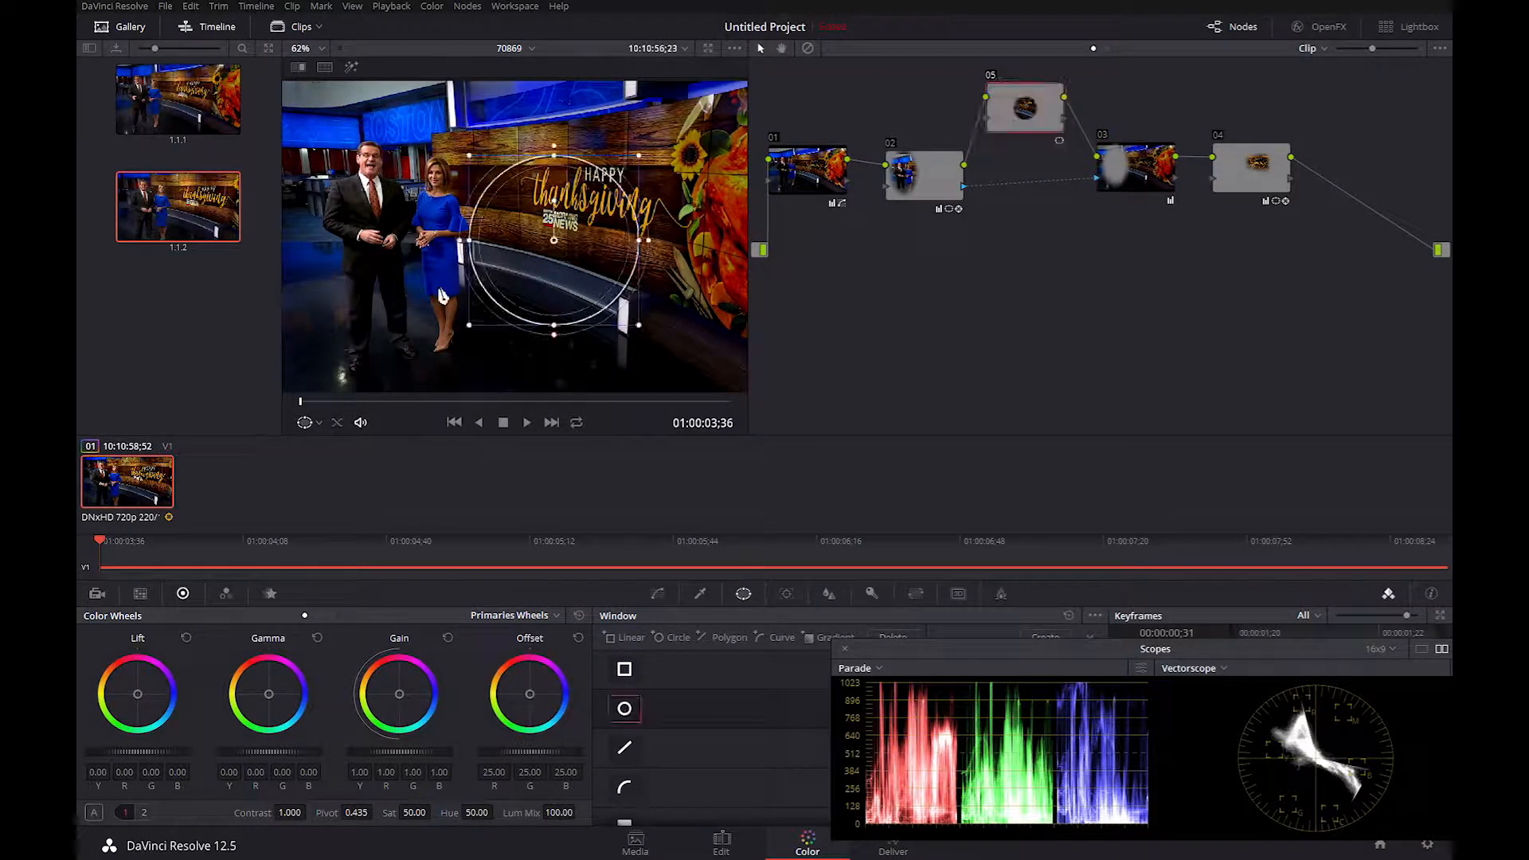
left_click_drag(549, 243, 438, 178)
left_click_drag(521, 263, 446, 210)
scroll(447, 210, "up", 4)
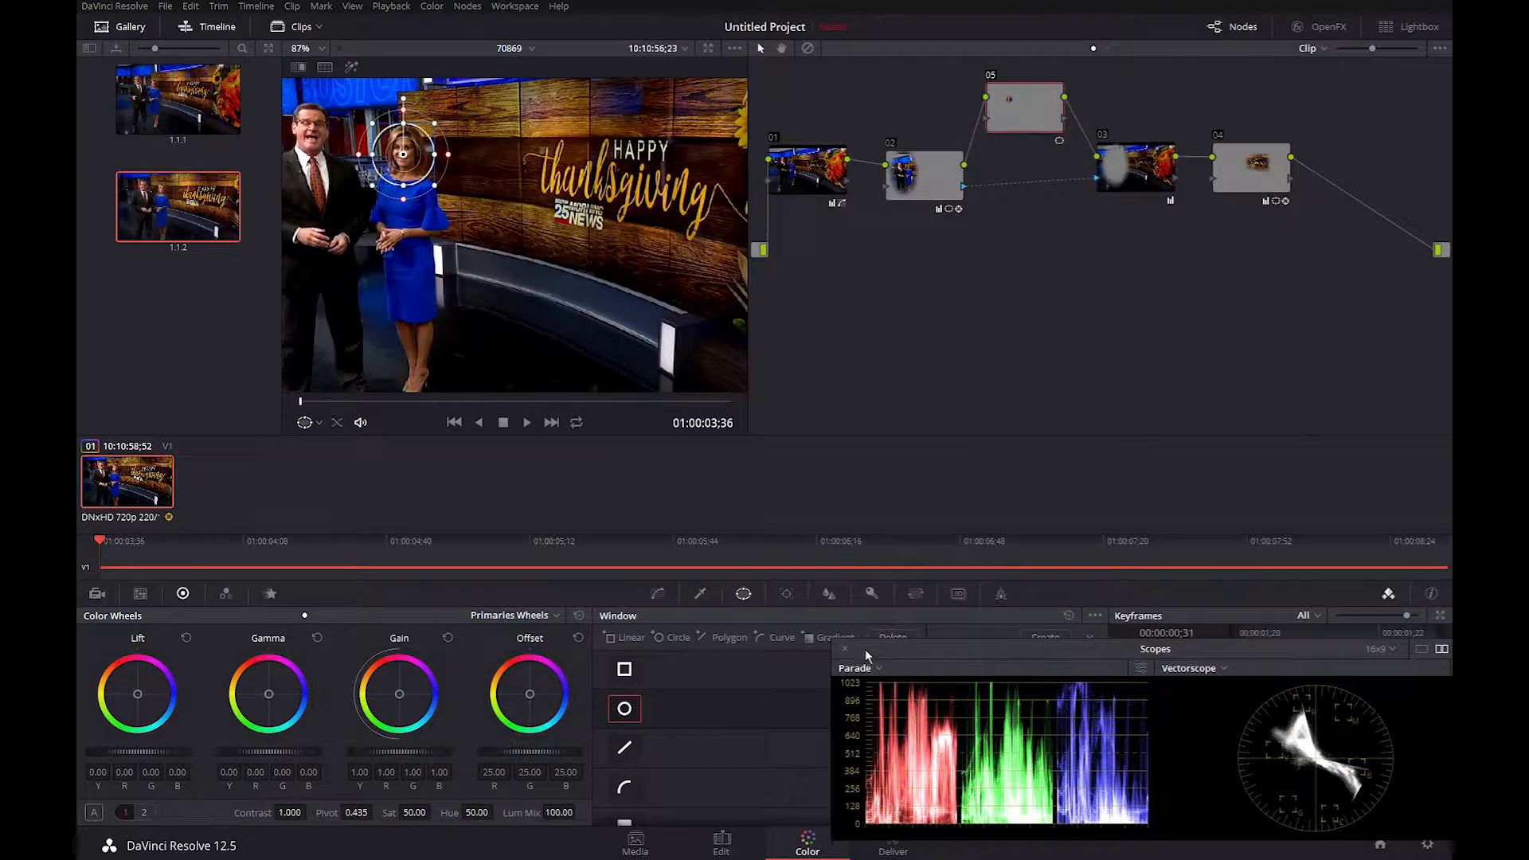
Move the scopes aside, lower the head window's softness to 0.12 and reshape it into a slim oval fitting the female presenter's face.
left_click_drag(864, 652, 1040, 667)
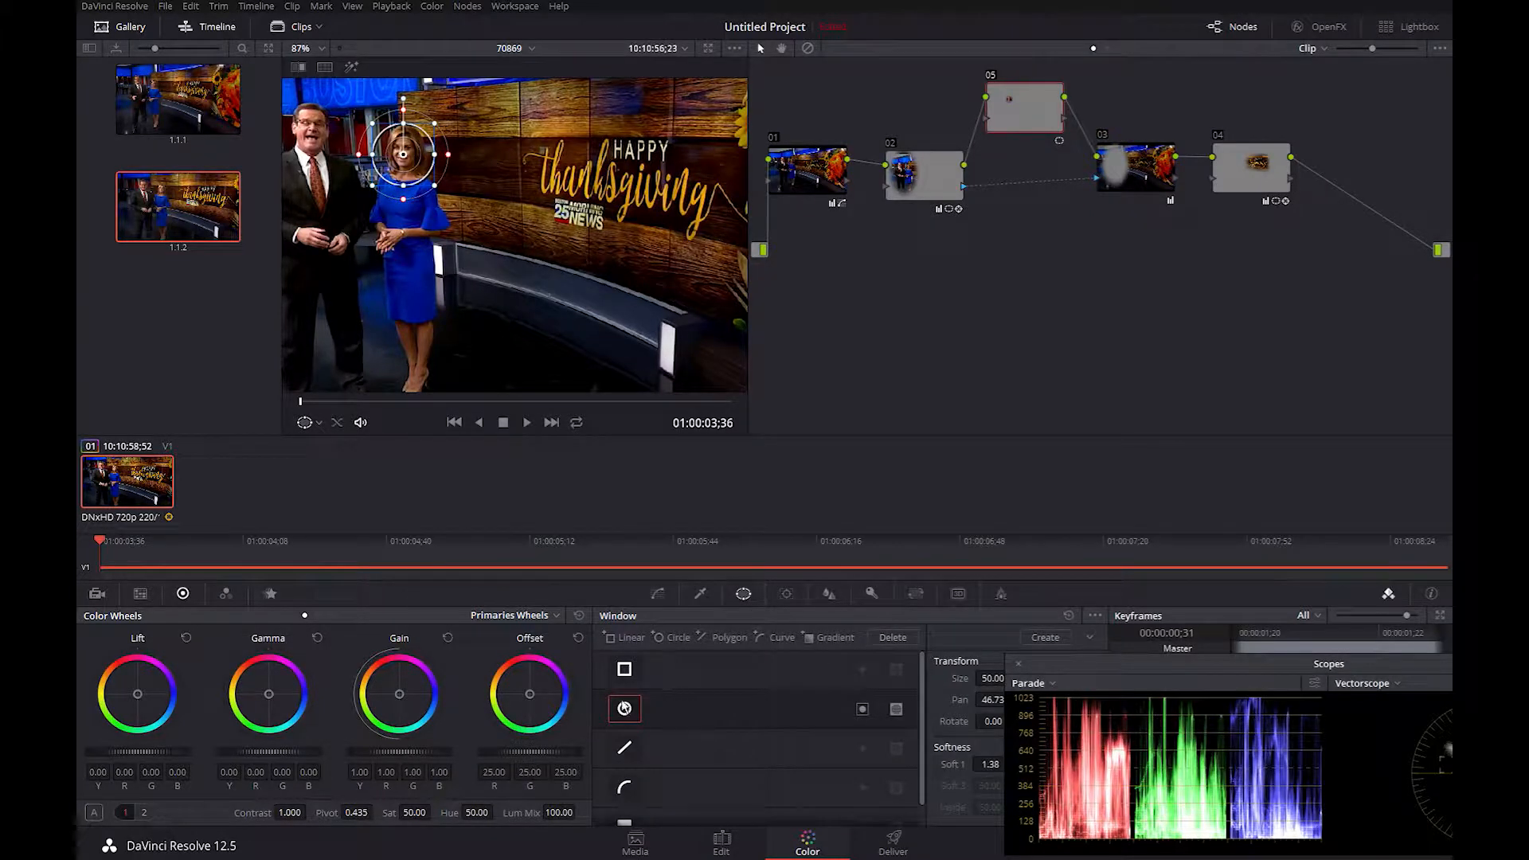
left_click_drag(992, 768, 974, 768)
scroll(507, 234, "up", 2)
scroll(507, 234, "up", 4)
left_click_drag(492, 236, 812, 404)
left_click_drag(619, 252, 593, 256)
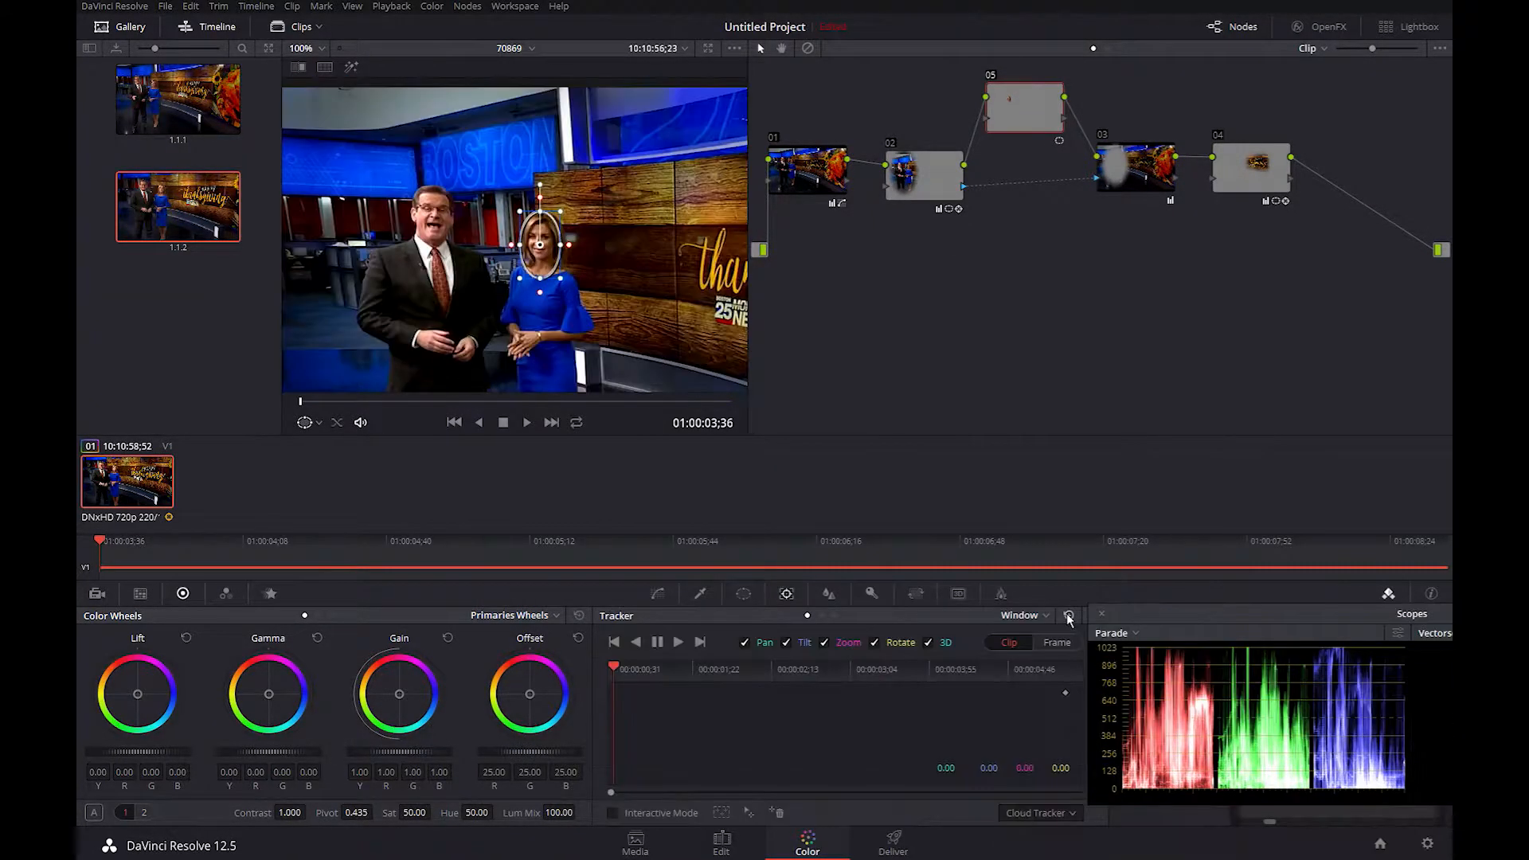
scroll(566, 261, "up", 3)
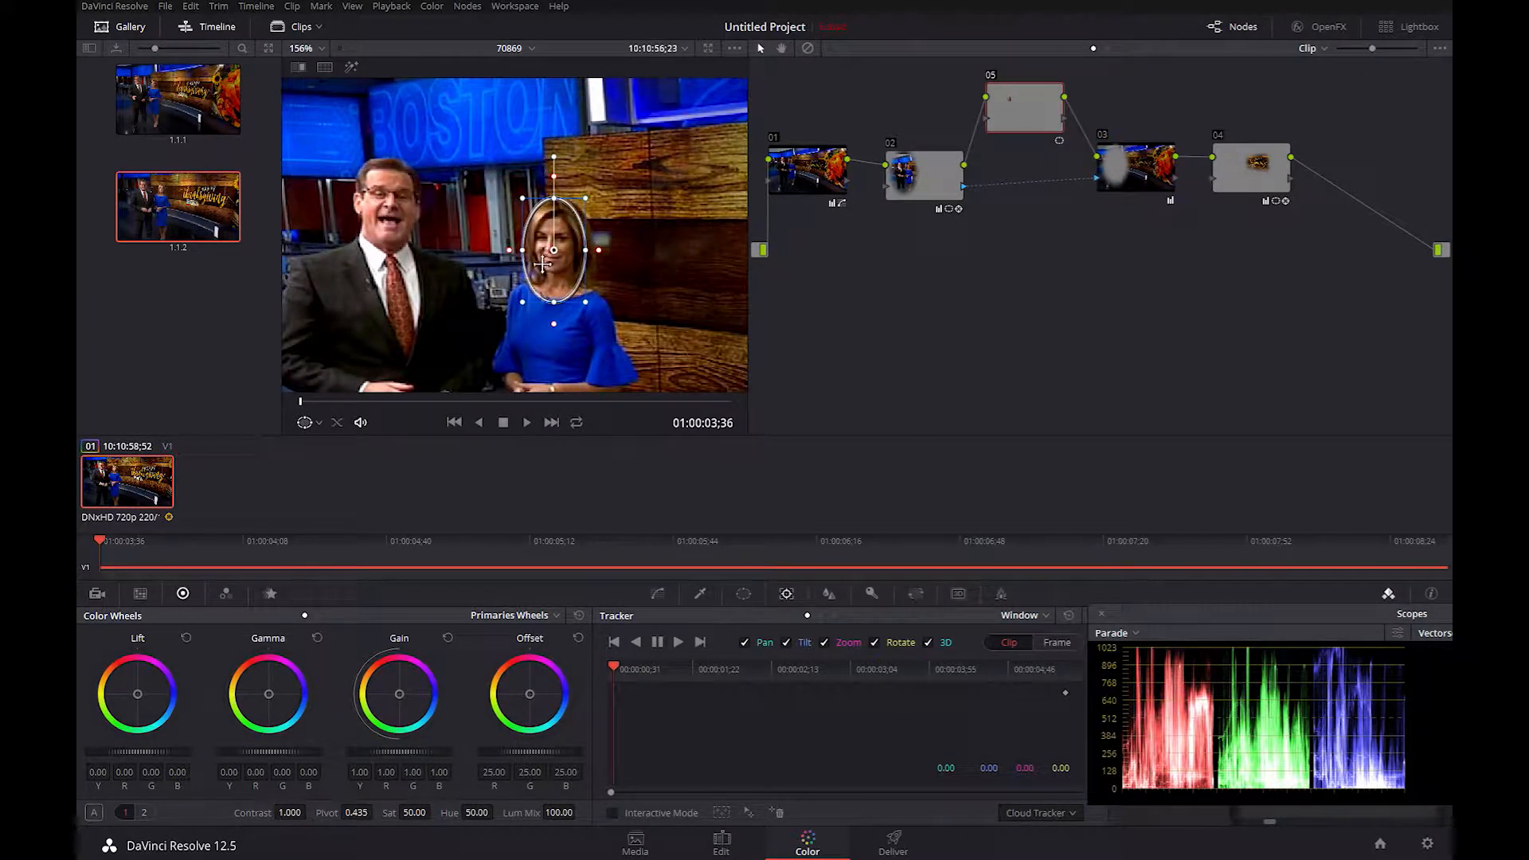
scroll(541, 271, "down", 1)
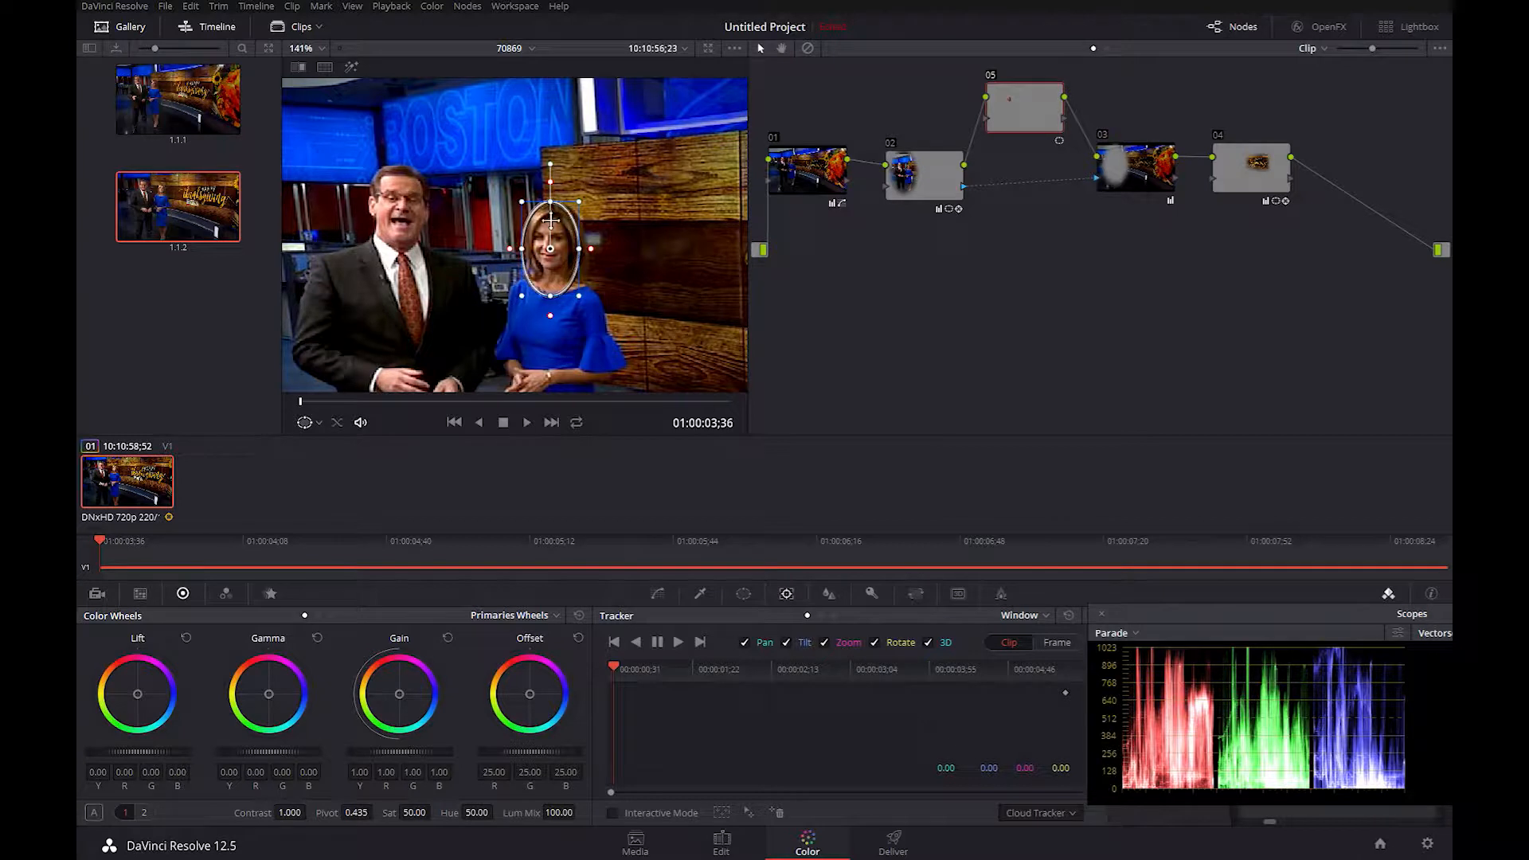
mouse_move(550, 164)
left_mouse_down()
mouse_move(510, 156)
mouse_move(572, 164)
mouse_move(542, 163)
mouse_move(549, 174)
left_mouse_up()
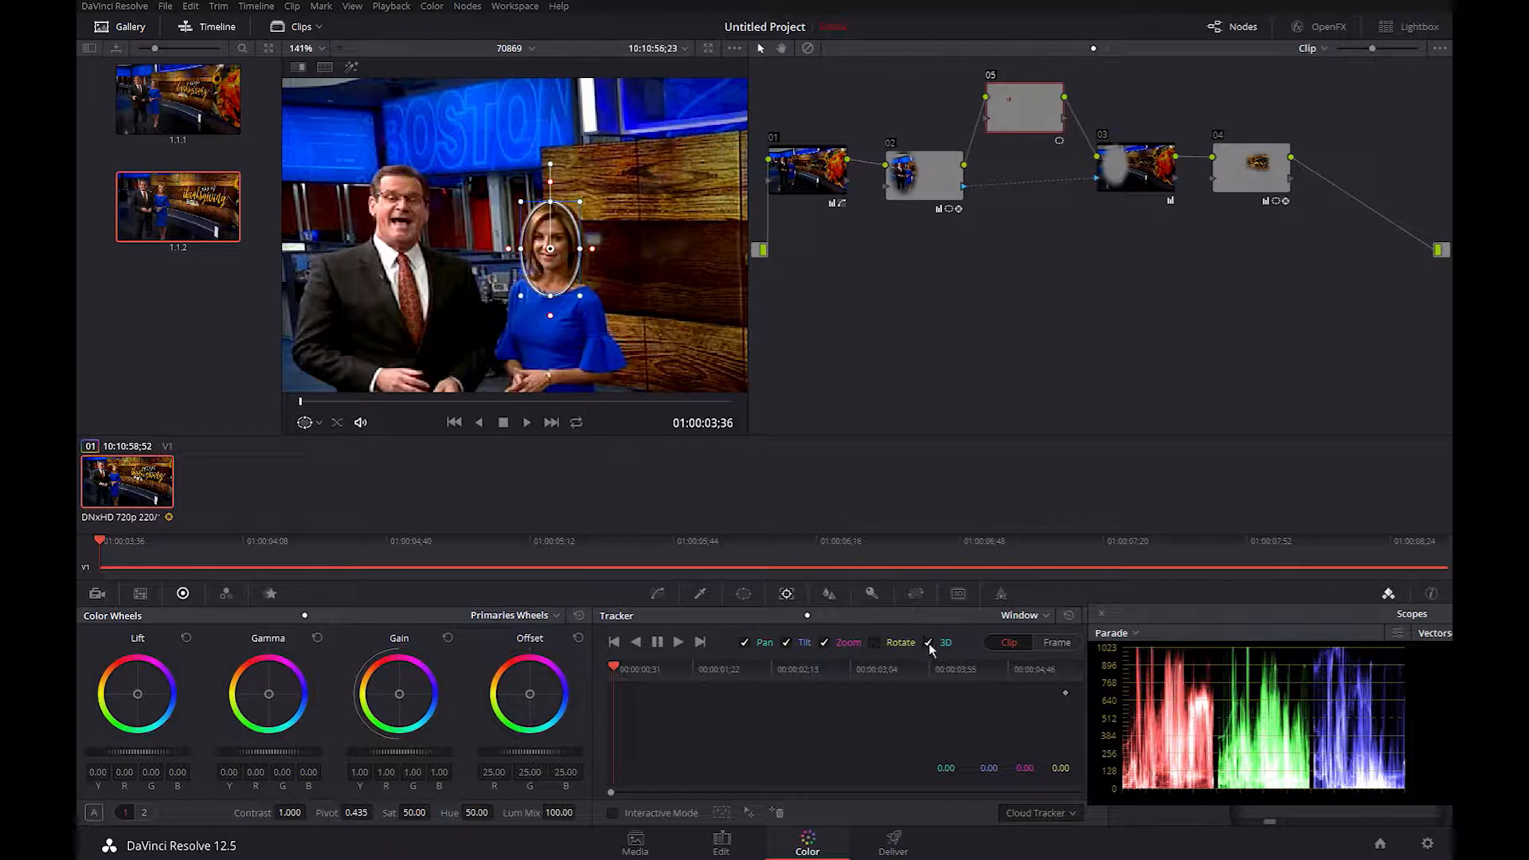
Track the face window forward with Rotate and 3D off, and track it again from the first frame with Zoom off too.
left_click(678, 642)
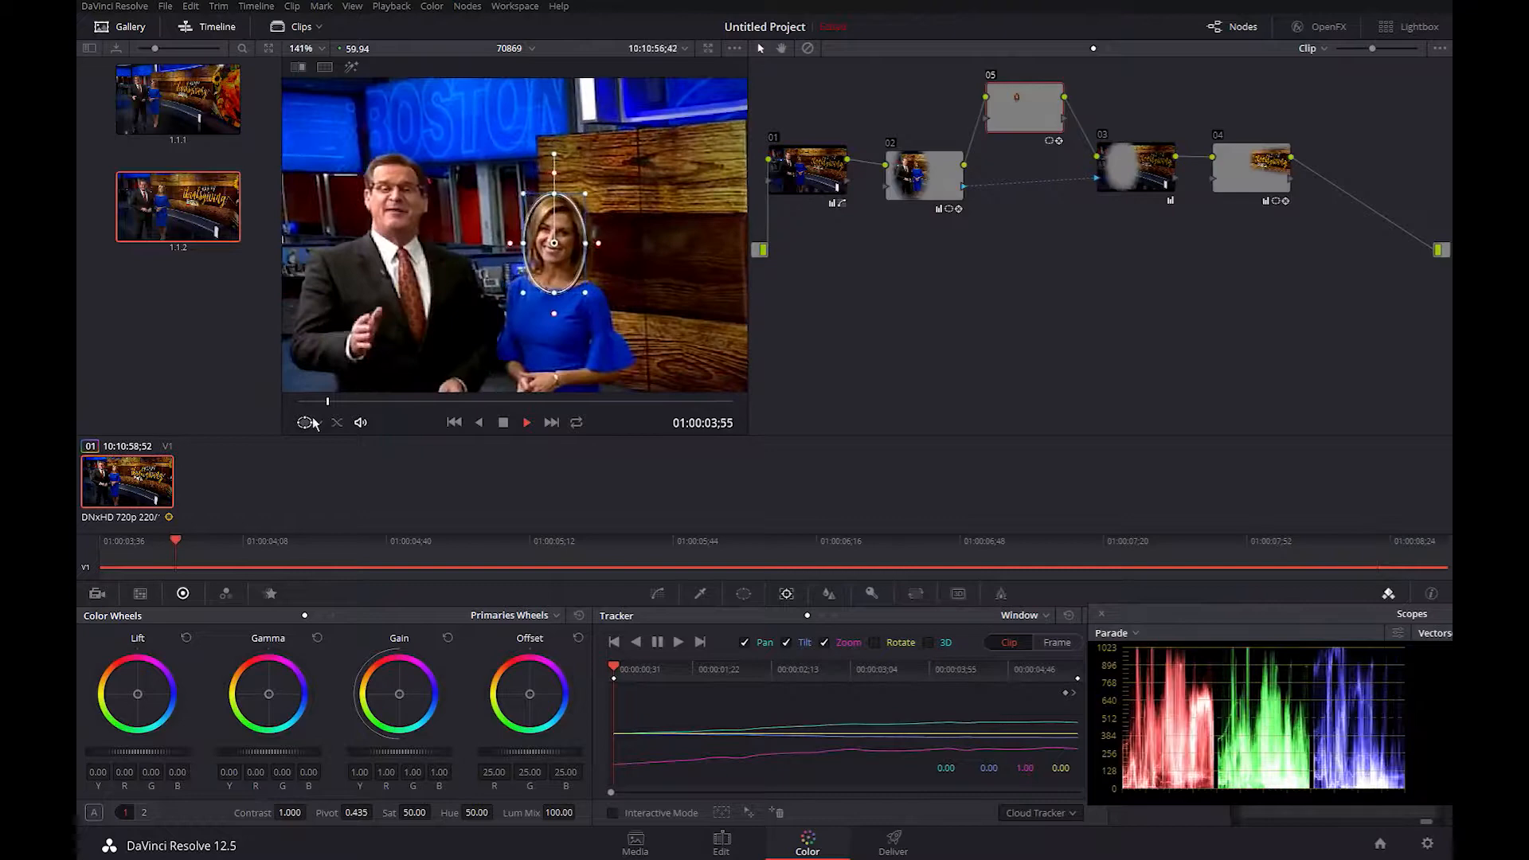
left_click(456, 422)
left_click(824, 642)
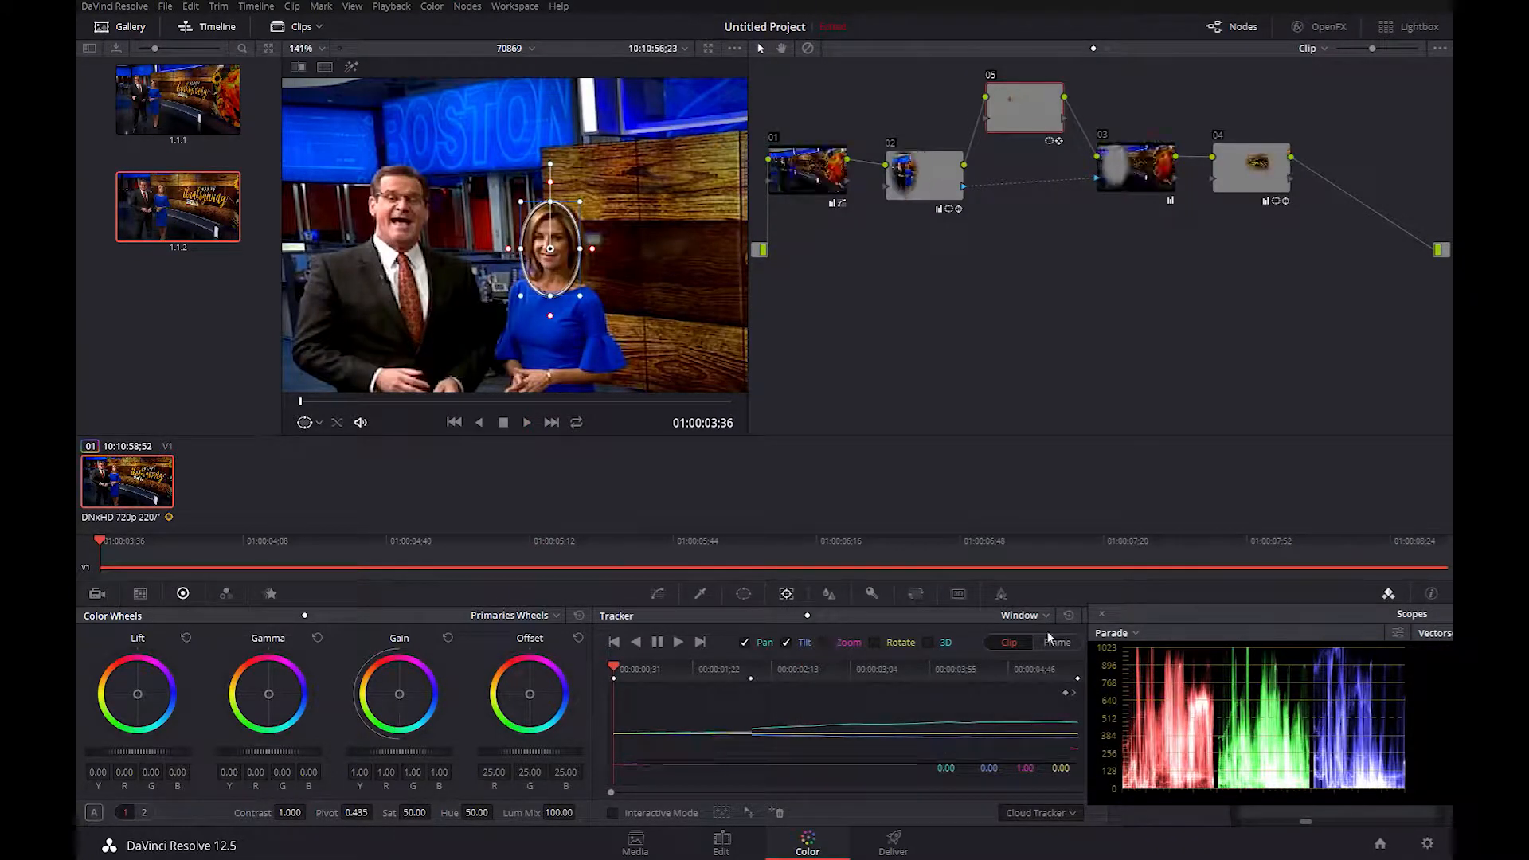
left_click(678, 642)
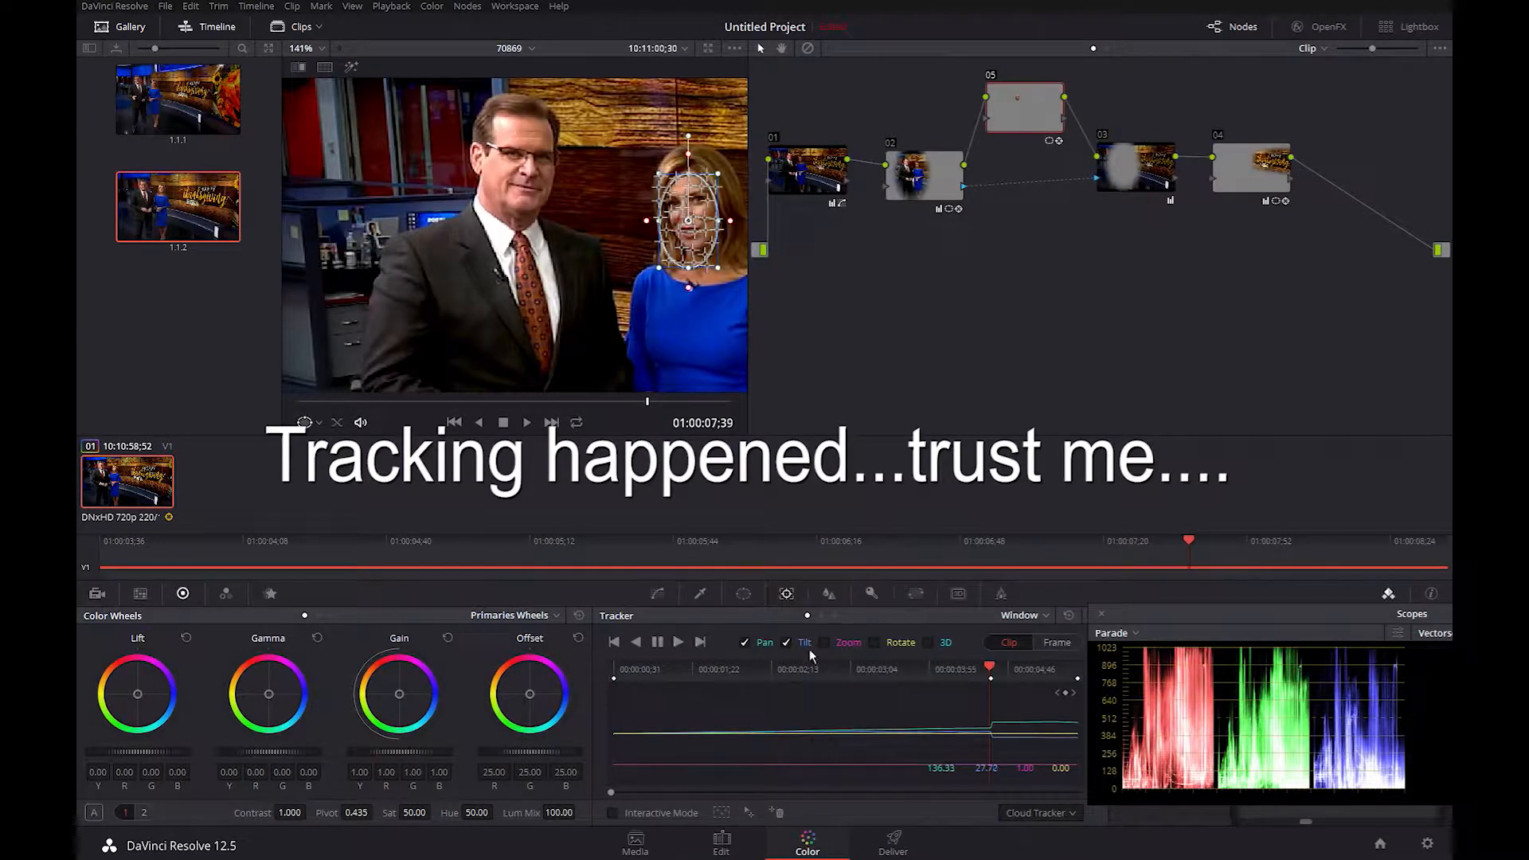
Reset the face window's tracking data at the first frame and track forward again using only Pan and Tilt.
left_click_drag(597, 403, 287, 428)
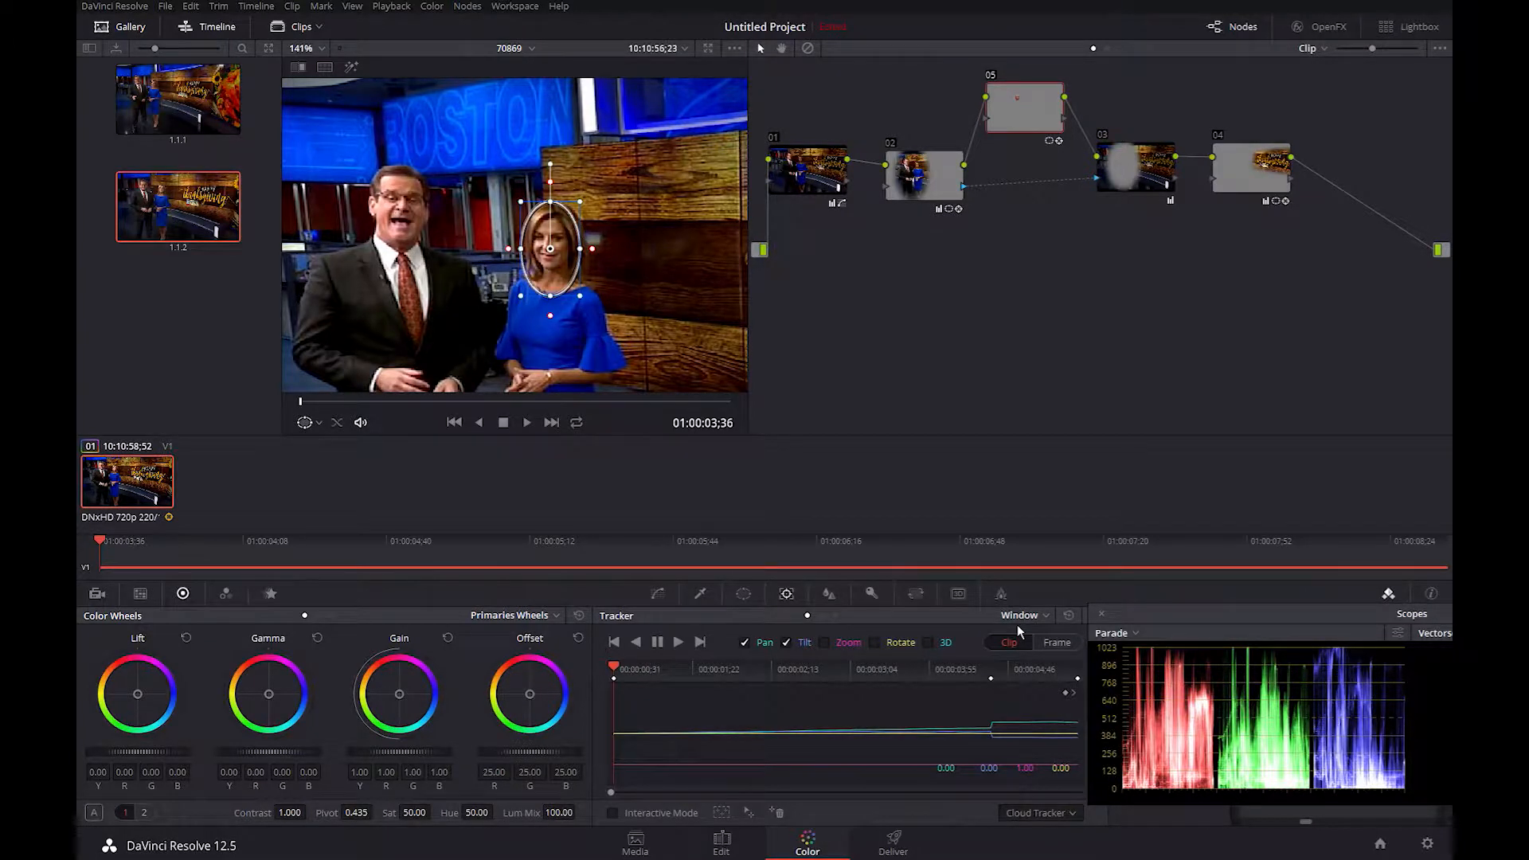
left_click(1069, 615)
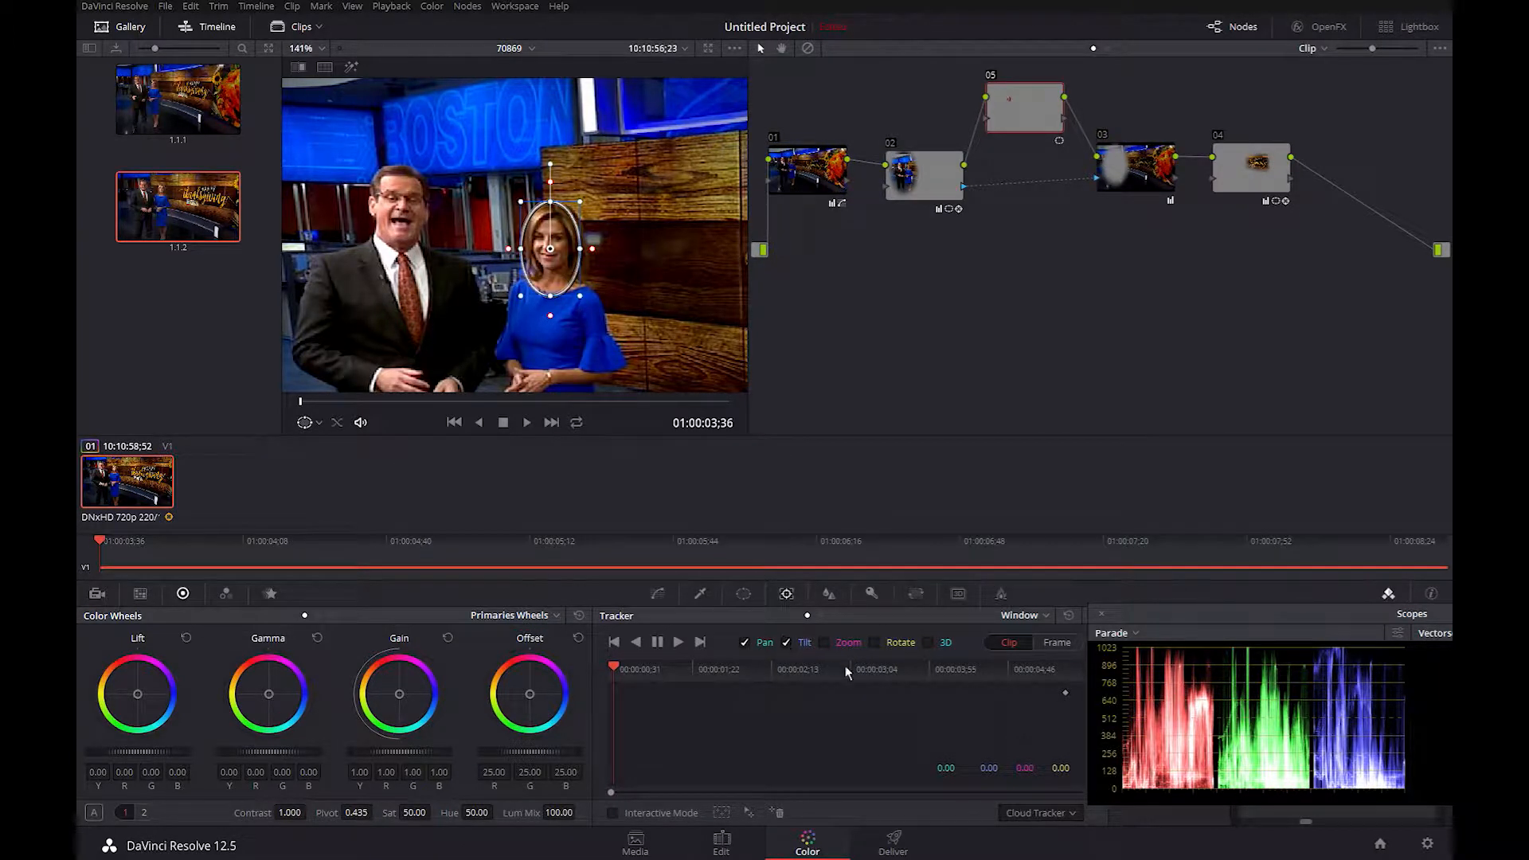
left_click(679, 642)
left_click(676, 644)
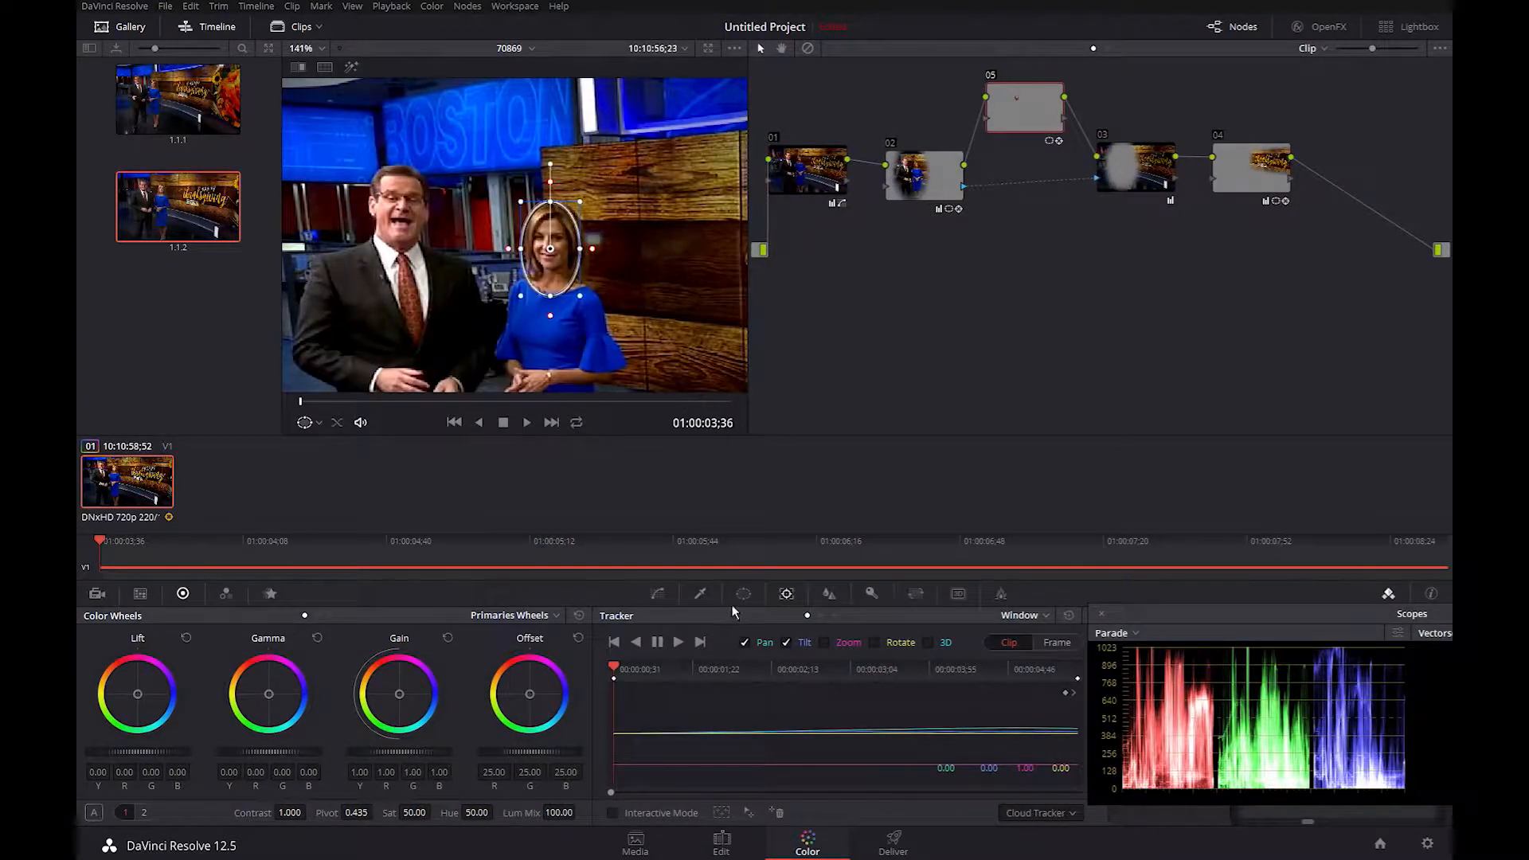
Set the face window's softness to 1.60 and enlarge the oval around the female presenter's head, with an aspect of 36.56.
left_click(737, 594)
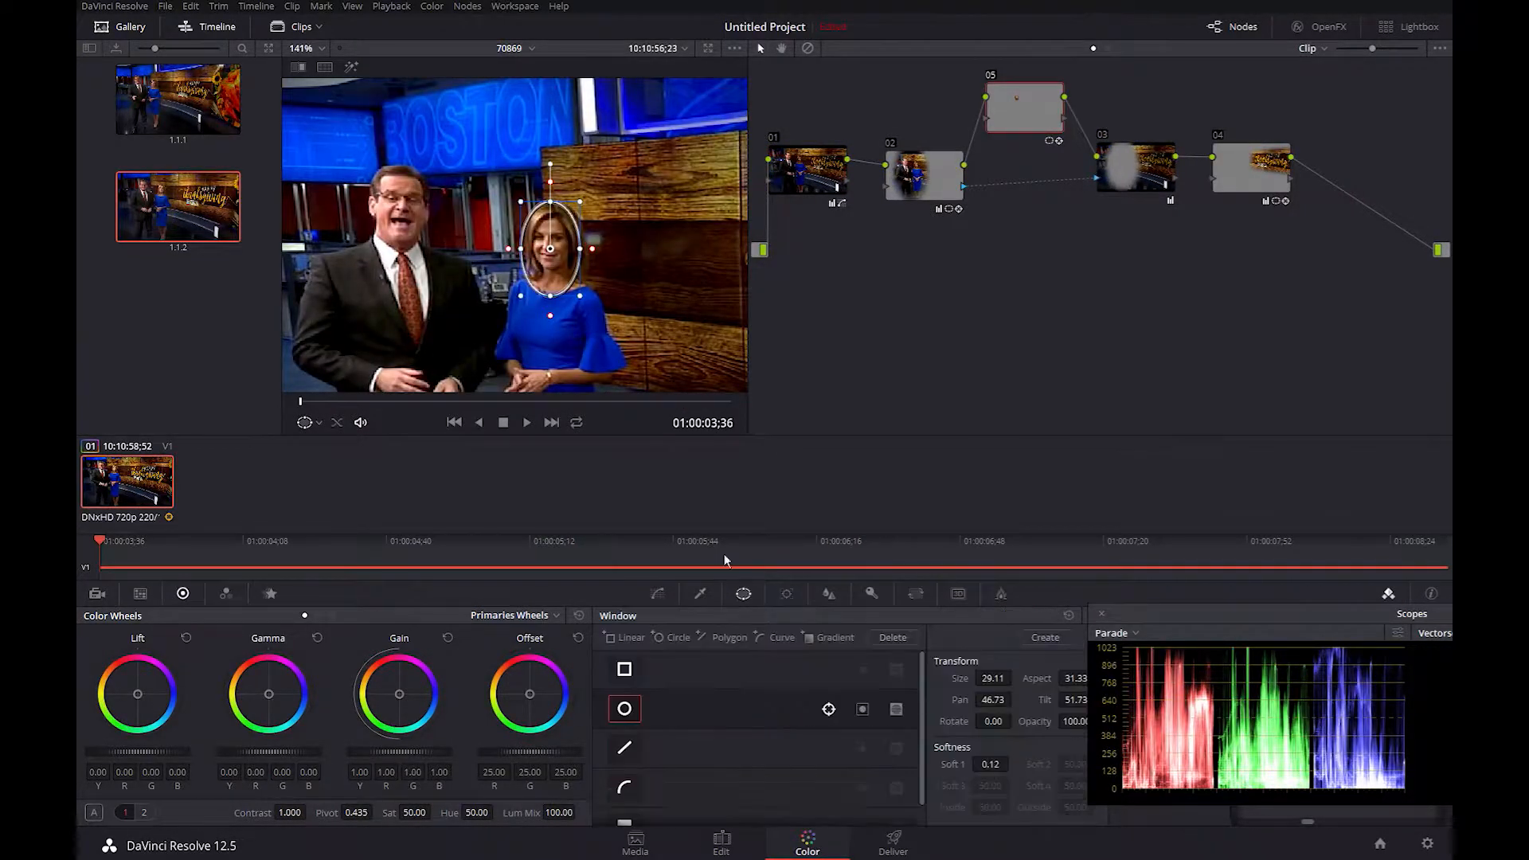
left_click_drag(969, 770, 1015, 770)
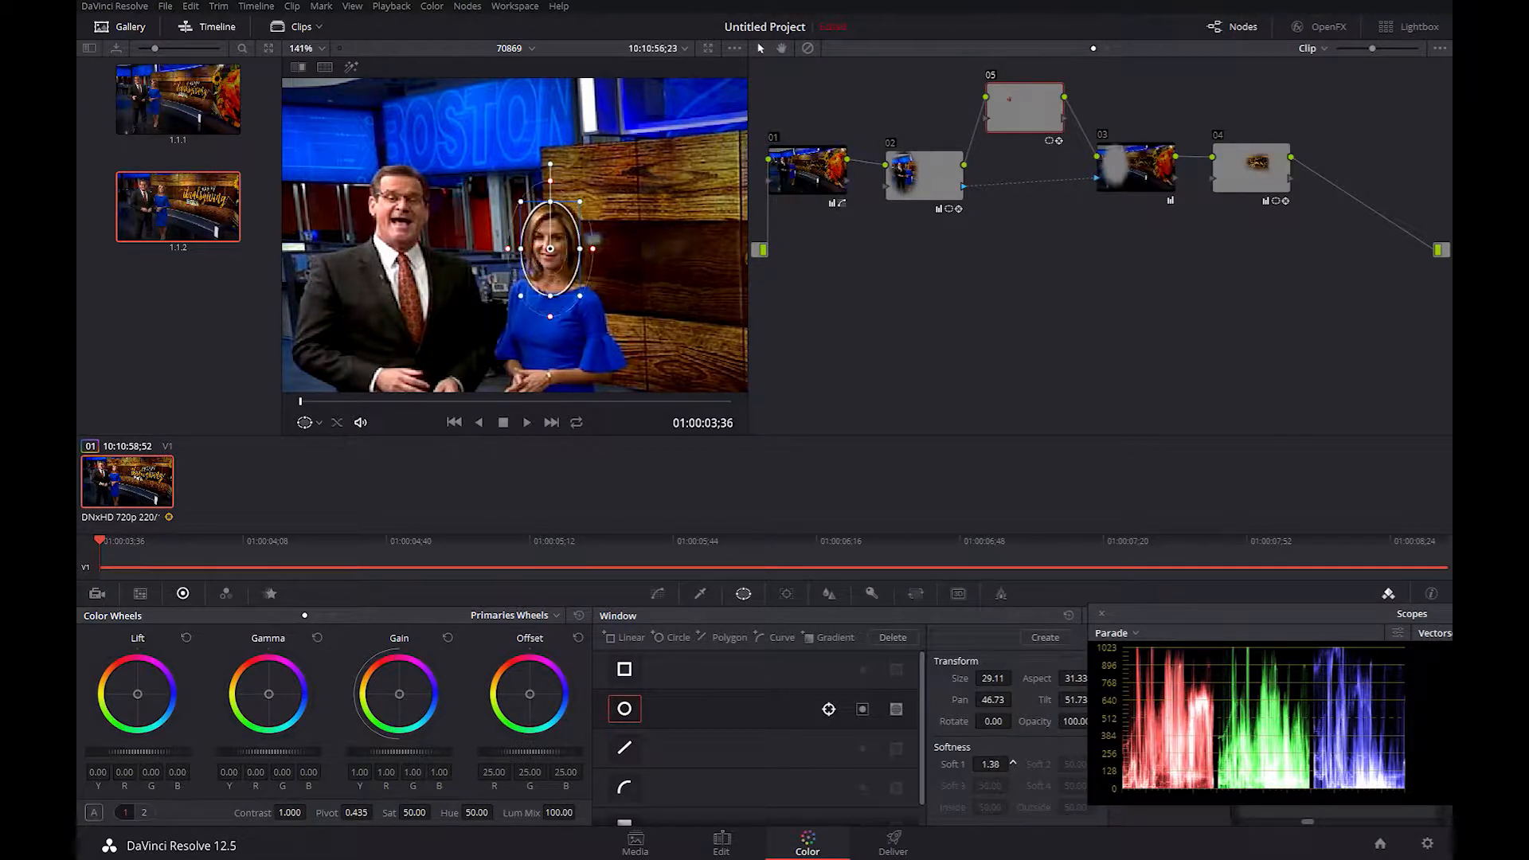
left_click_drag(579, 297, 605, 314)
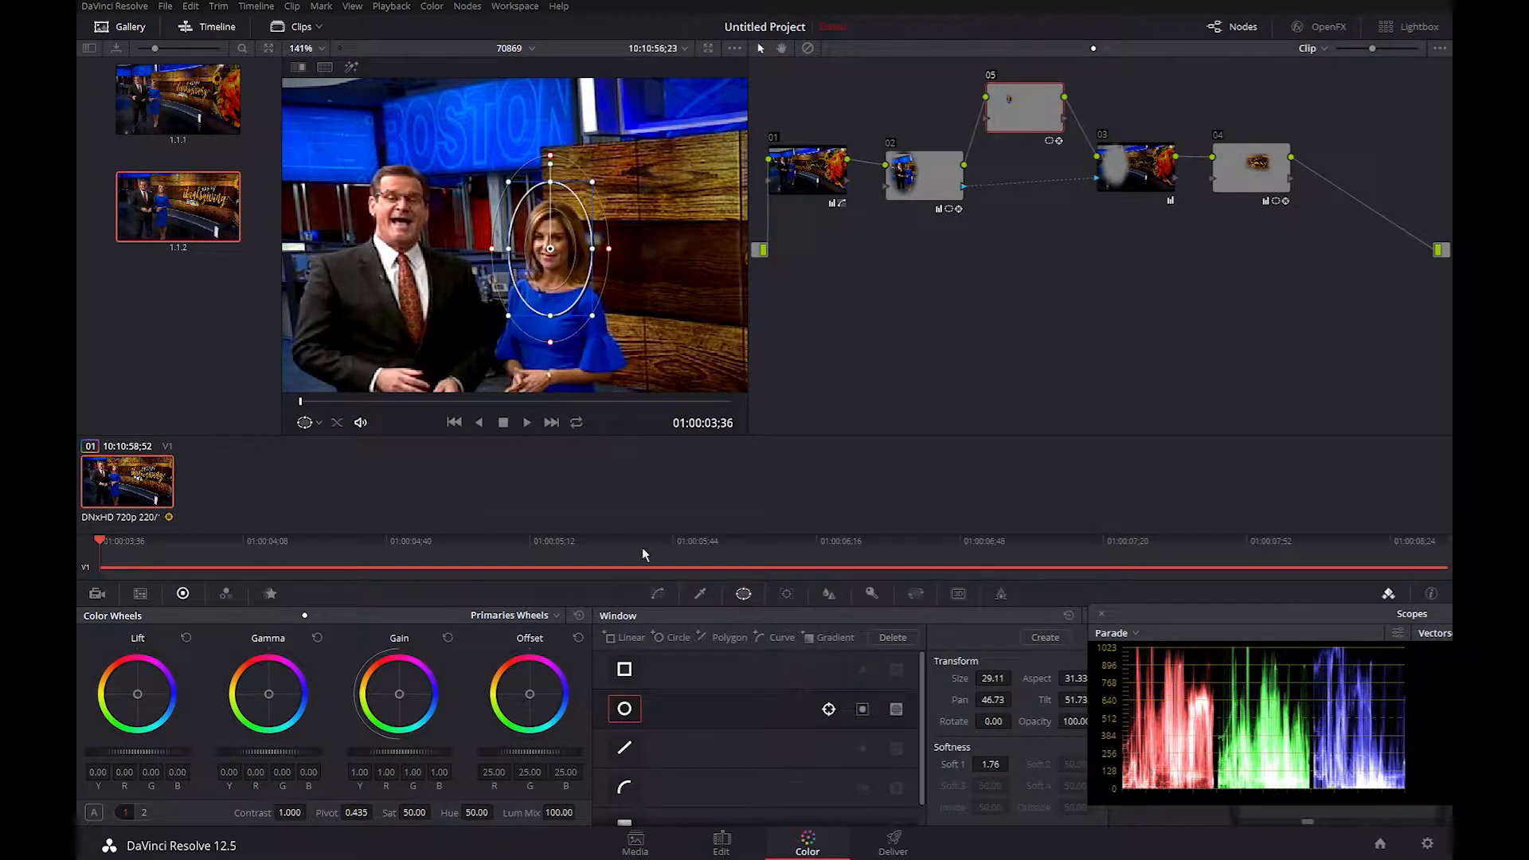
left_click_drag(990, 764, 974, 765)
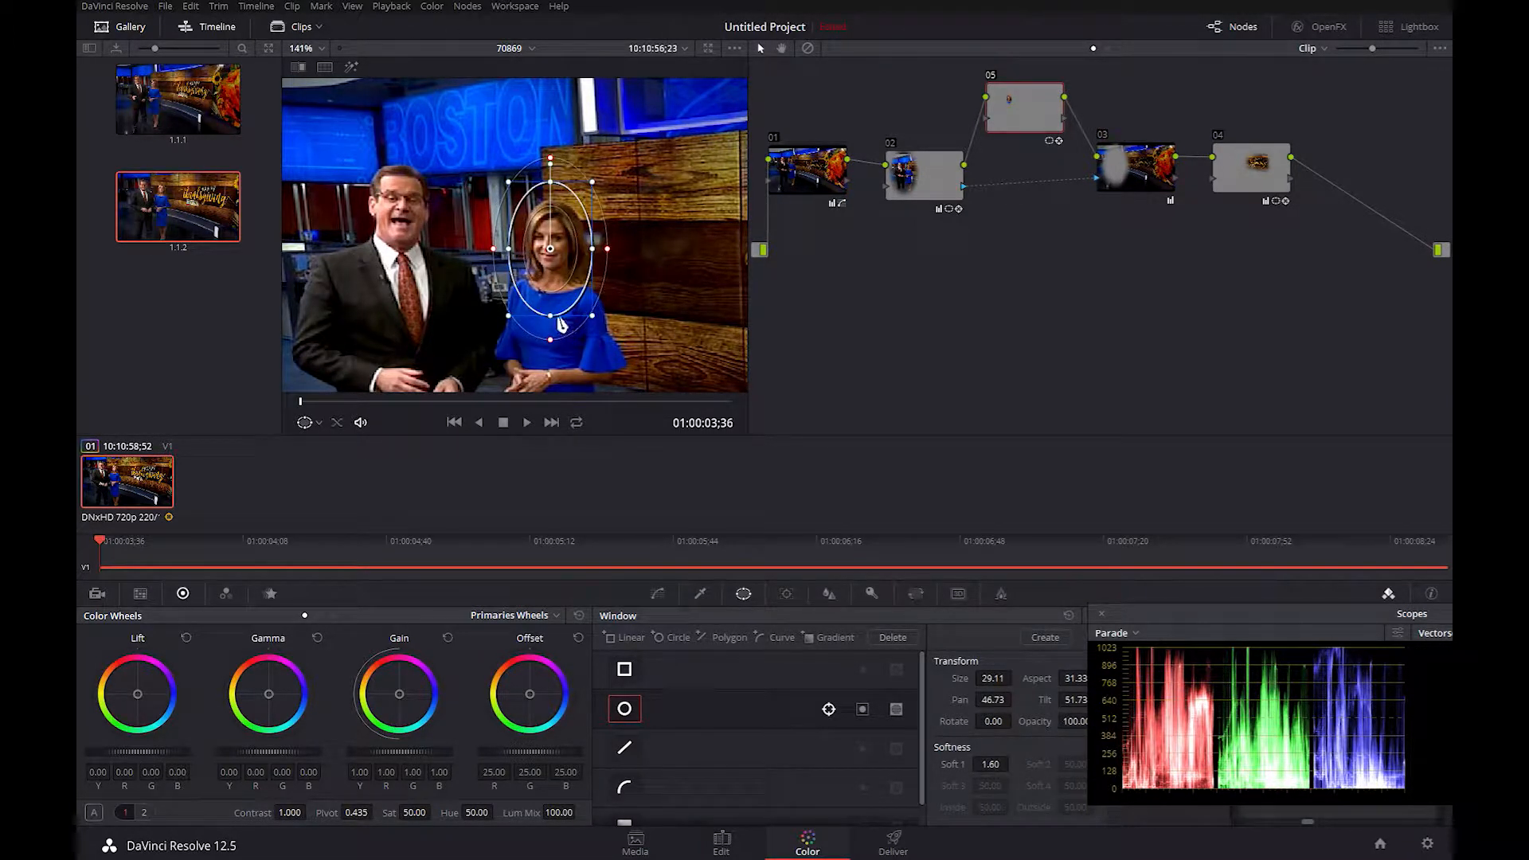
left_click_drag(554, 323, 554, 313)
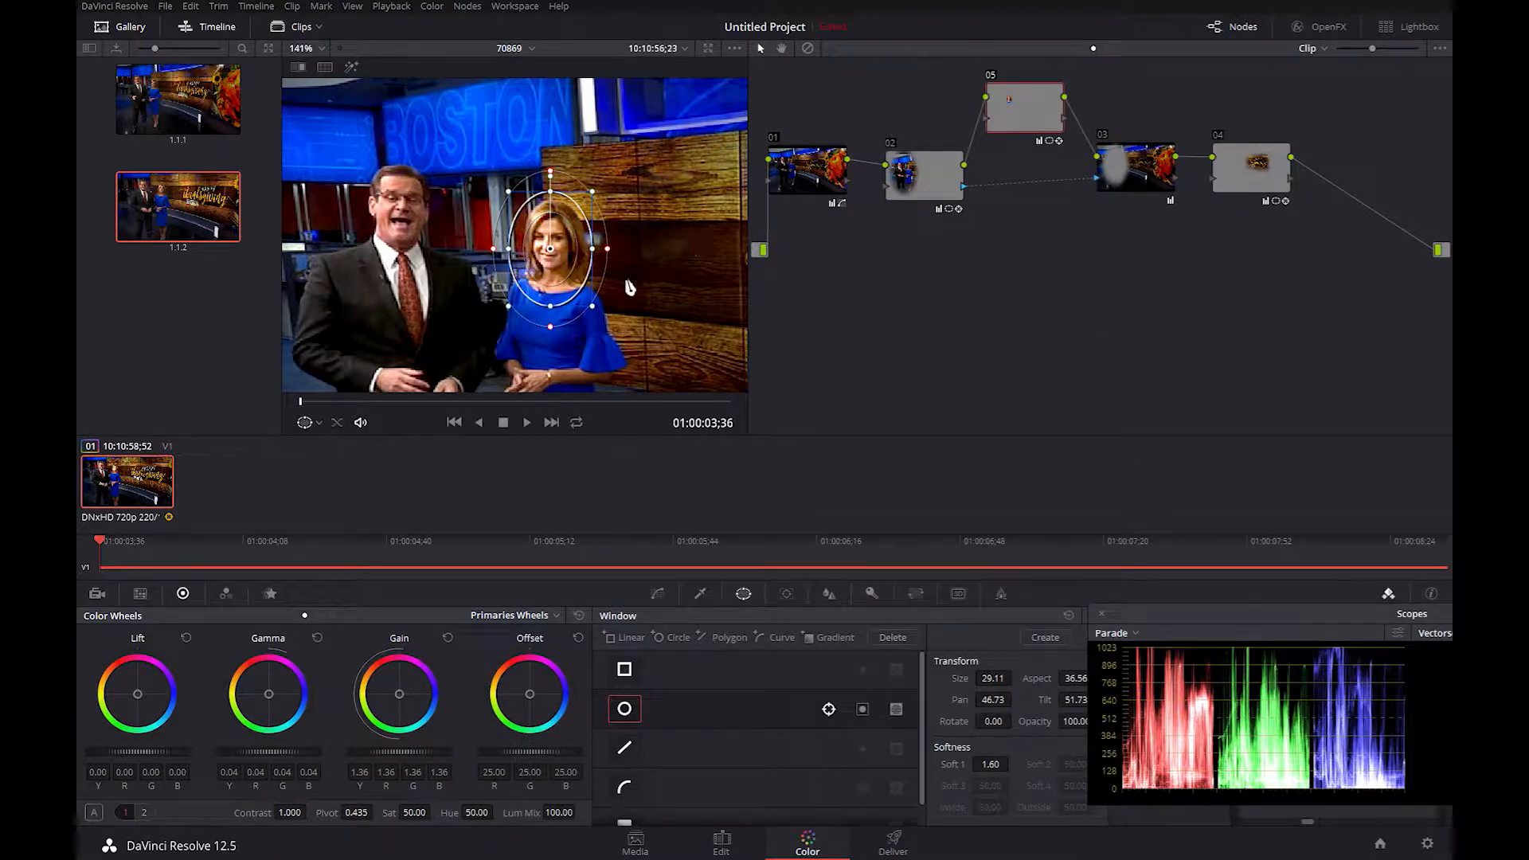
Select the sign node and play the shot through, including in full screen, to review the brightened face.
left_click(1228, 168)
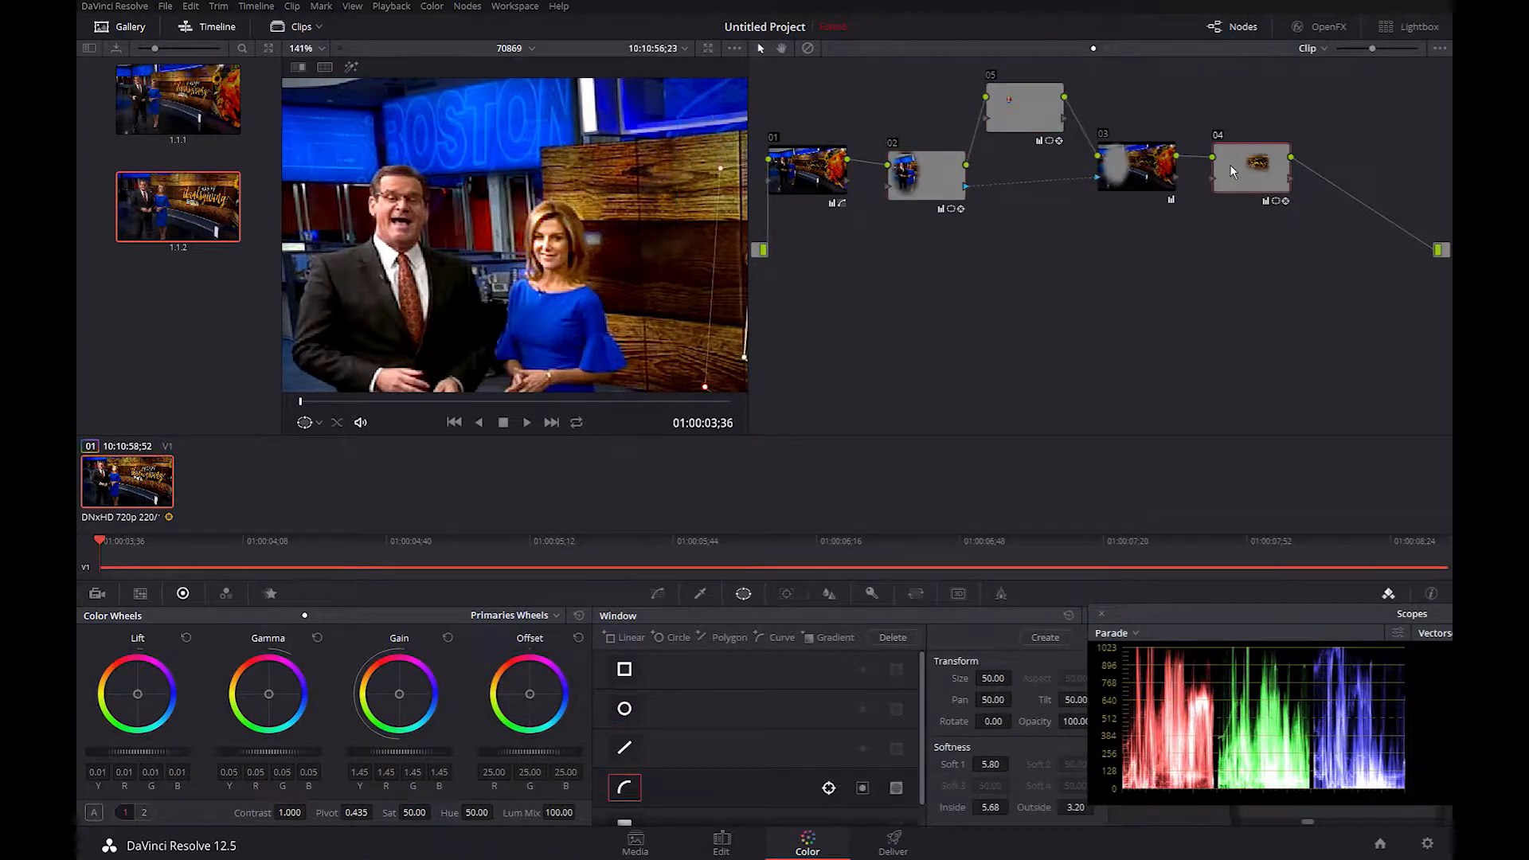
key("space")
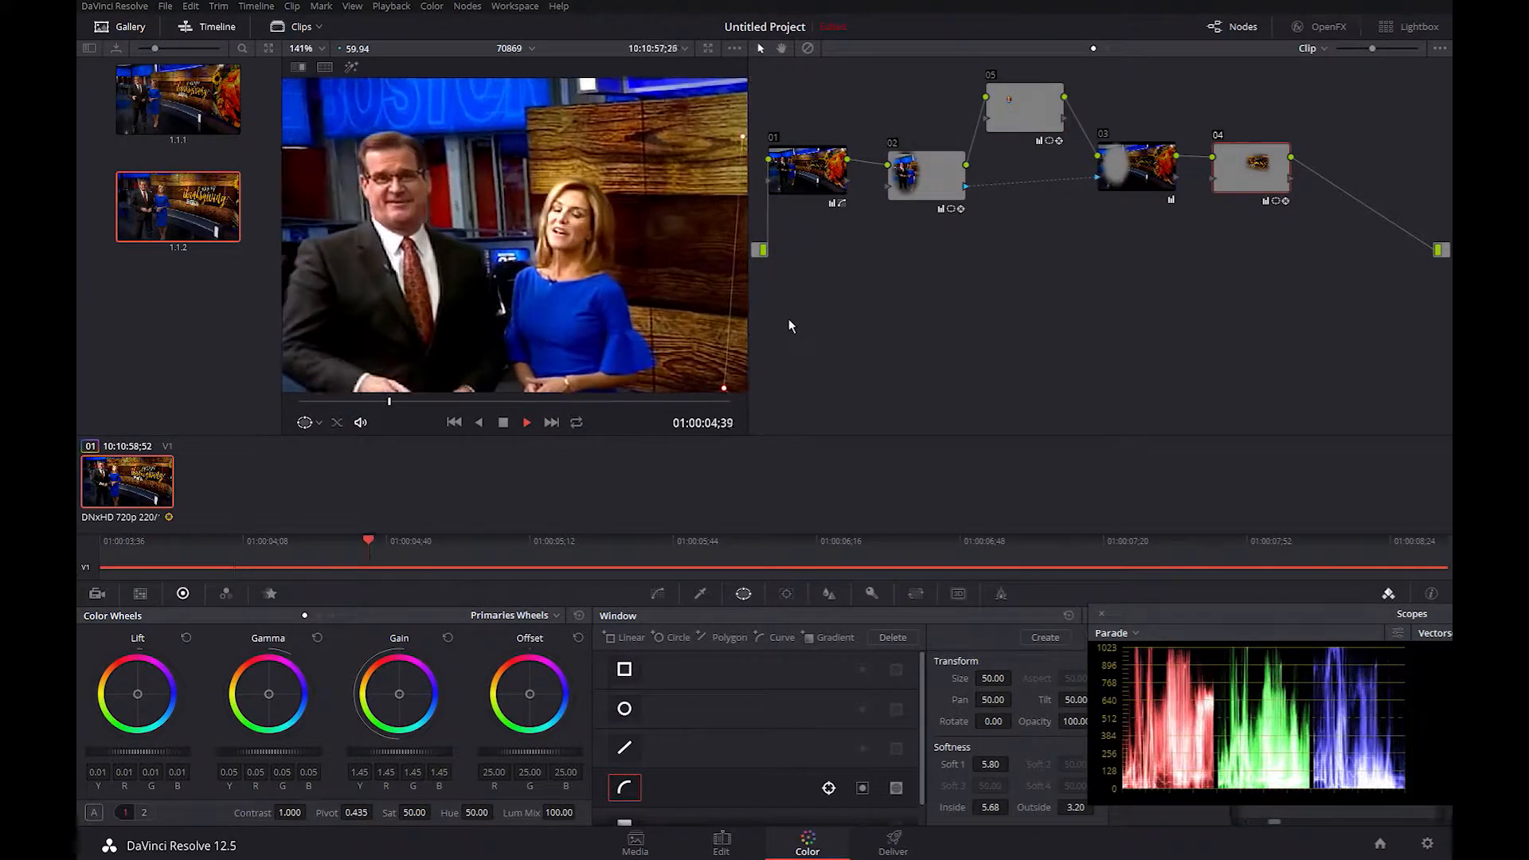
key("space")
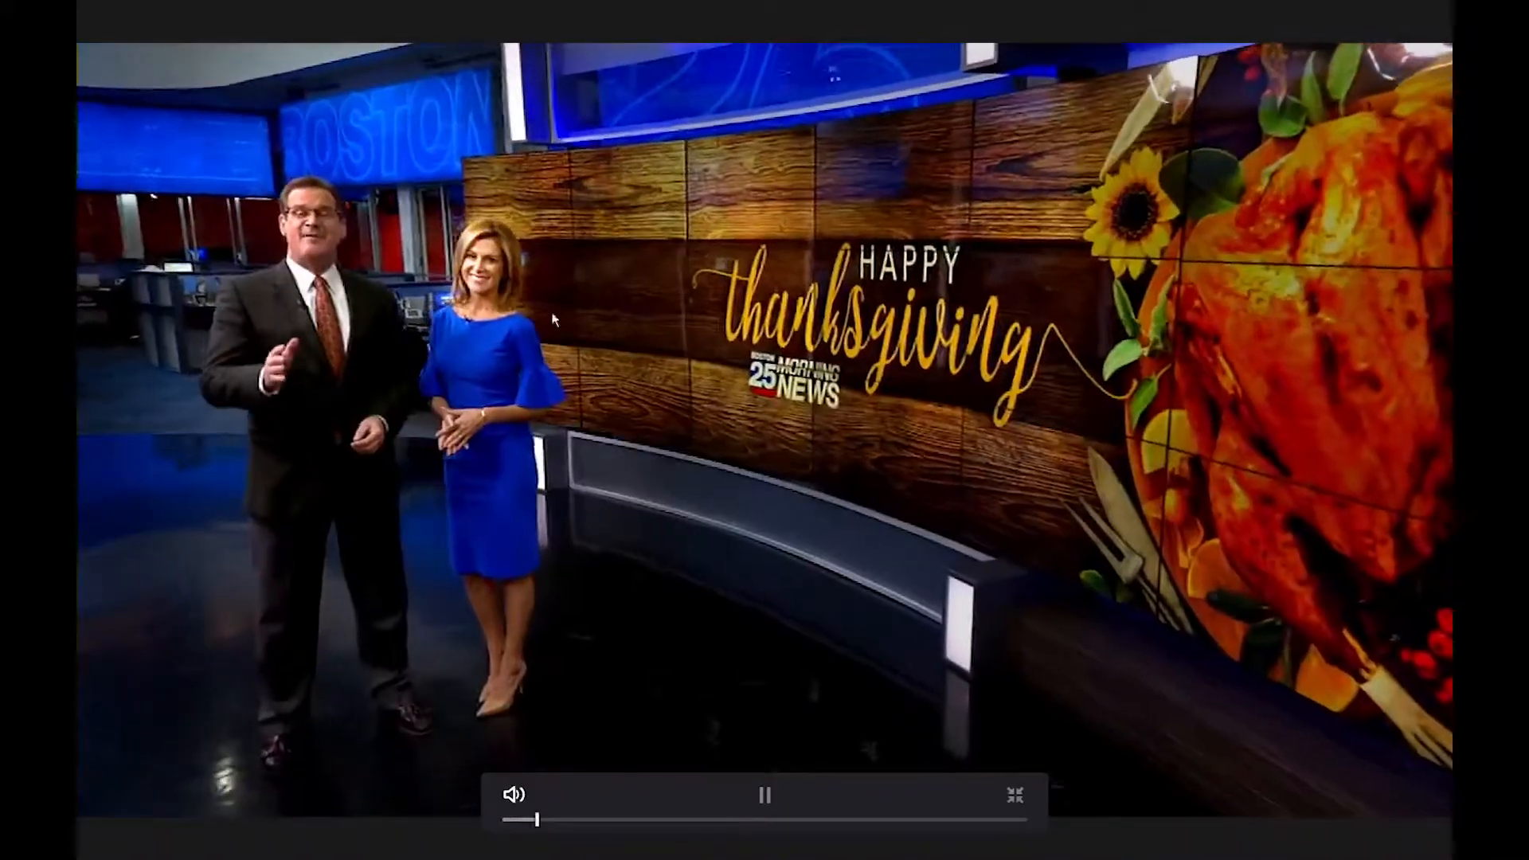
left_click(595, 326)
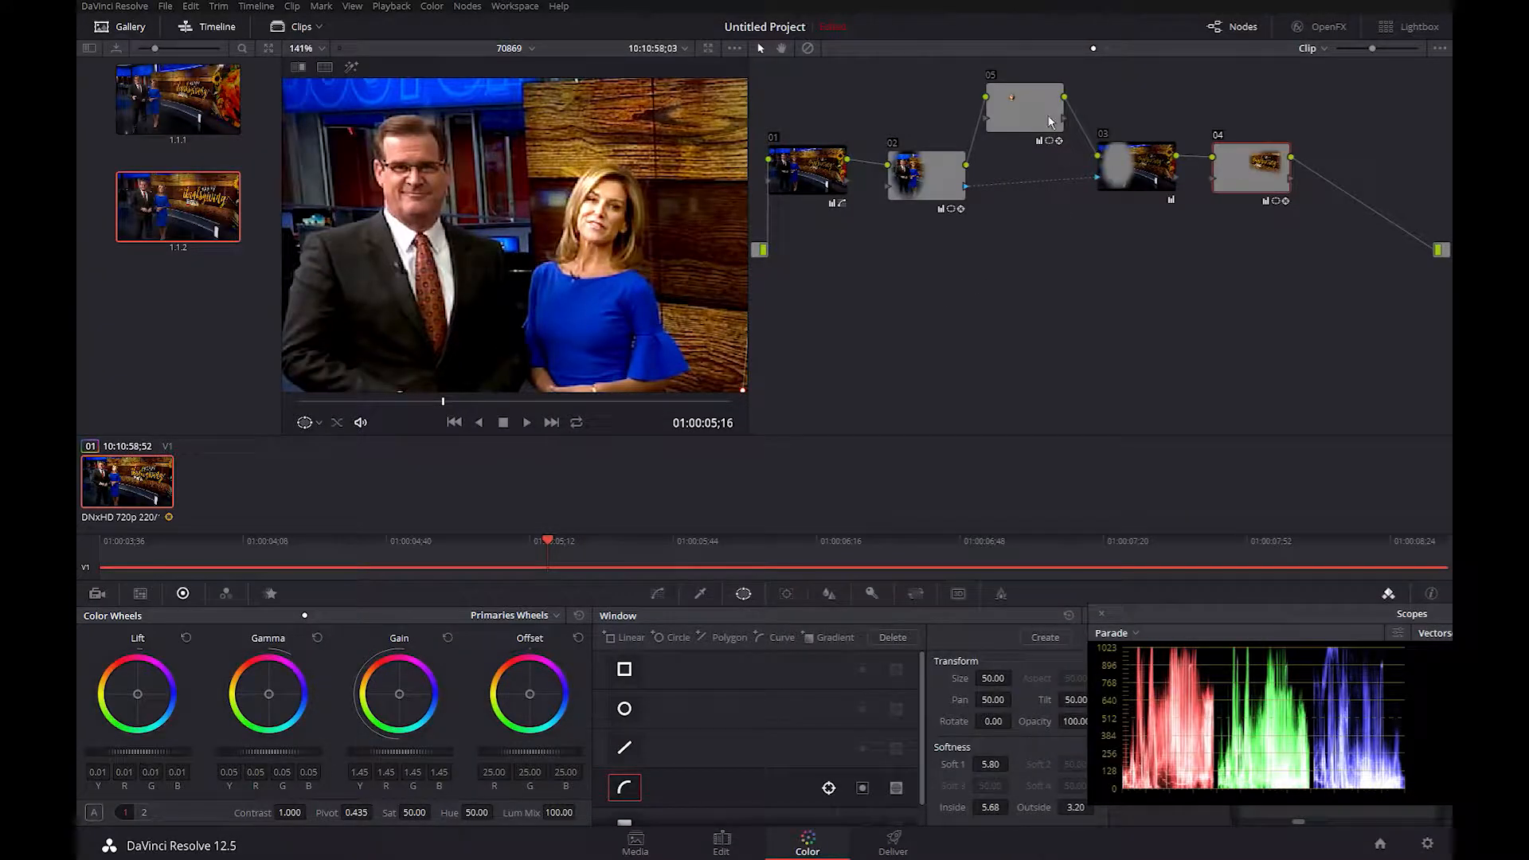
Roll the face node's gain back to 1.13 and gamma to 0.02, and compare the shot with the node off and on.
left_click(1033, 118)
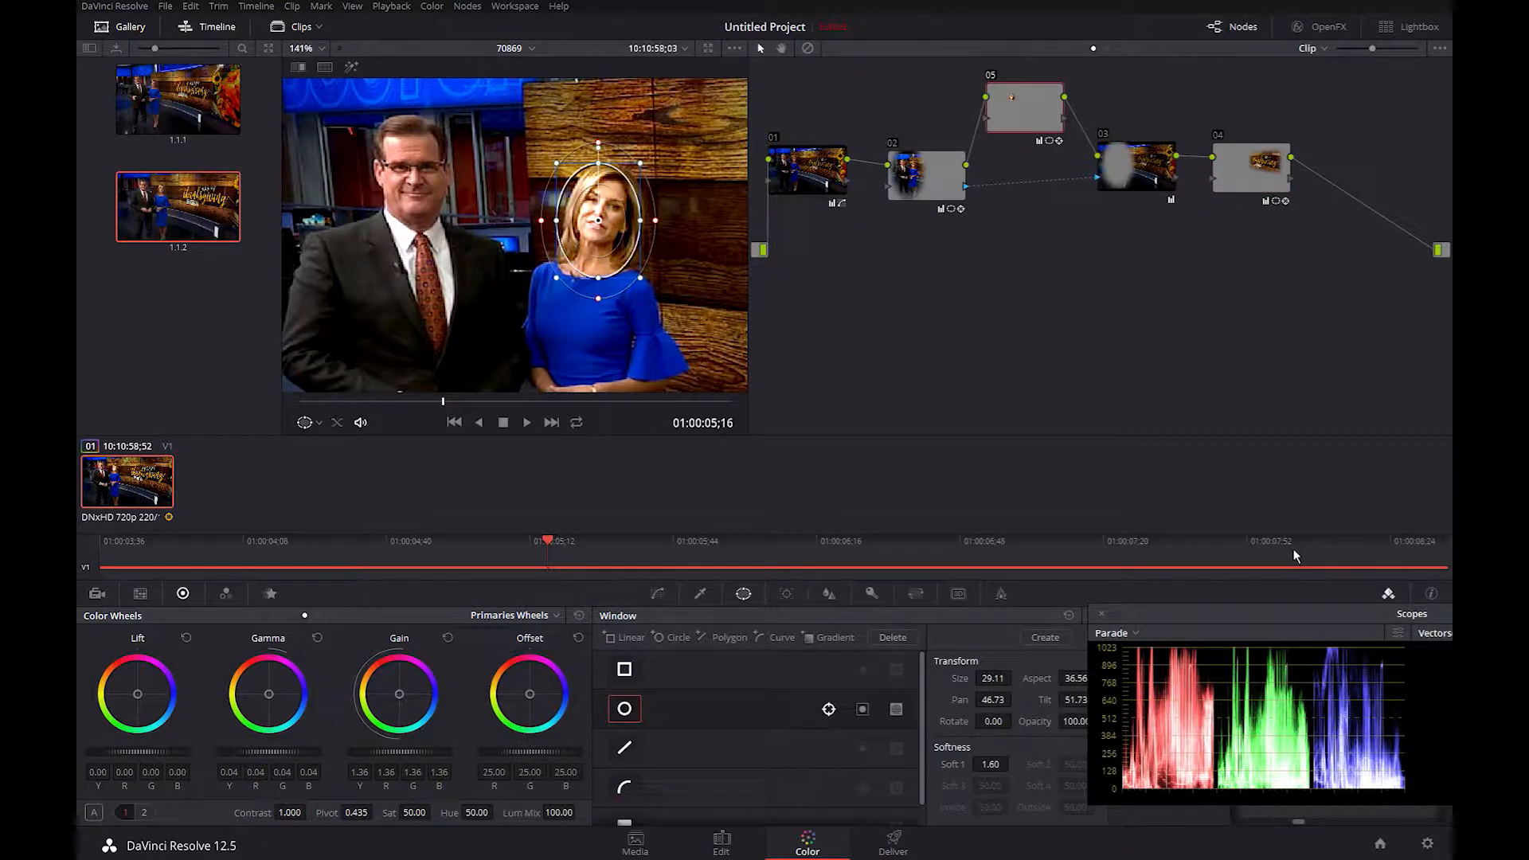
key("ctrl+z")
key("ctrl+z")
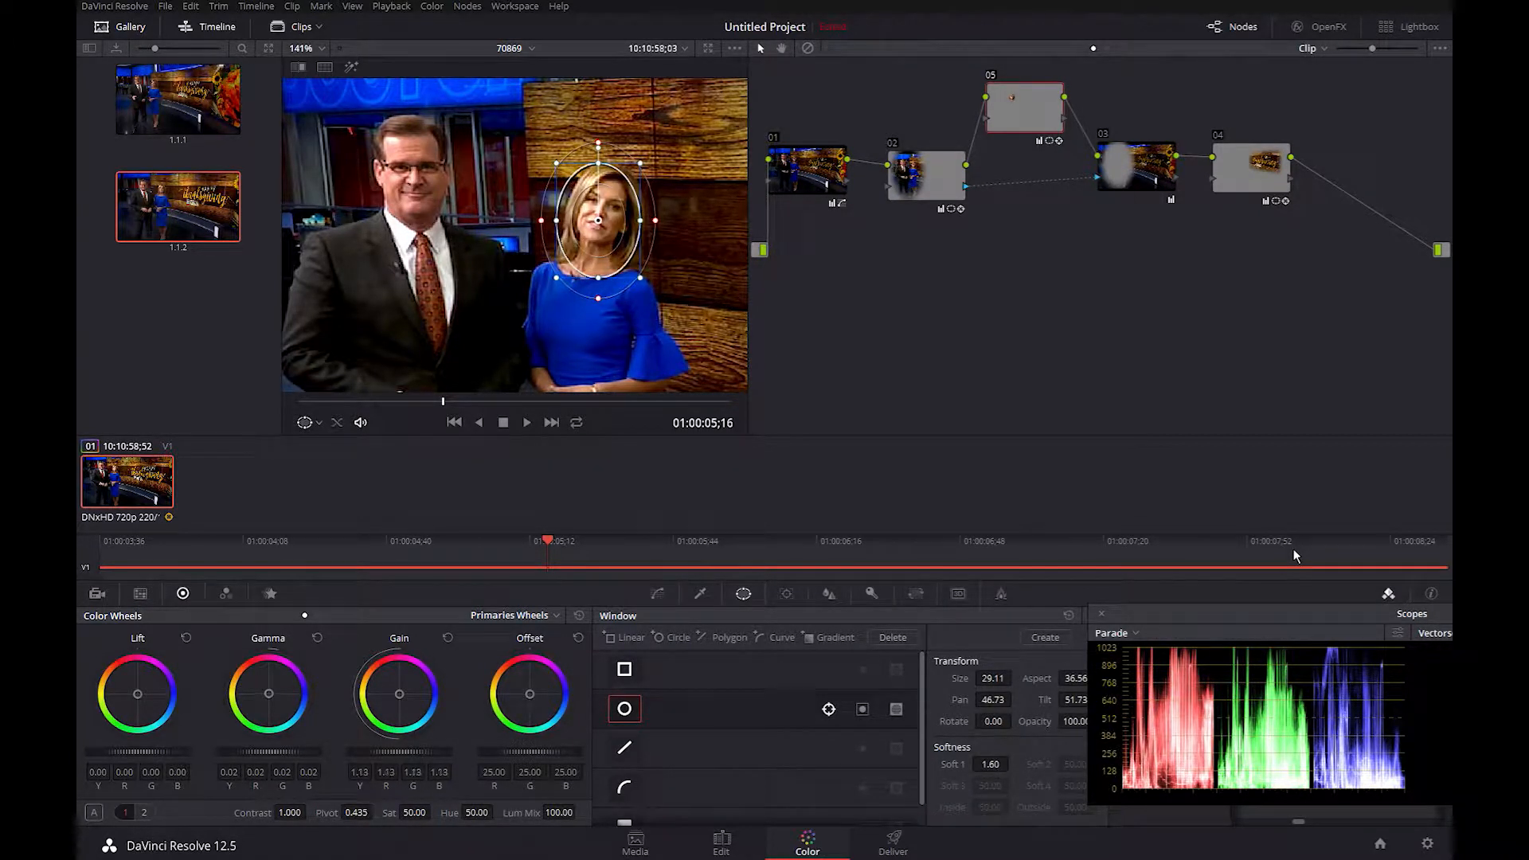
key("ctrl+d")
key("ctrl+d")
key("ctrl+f")
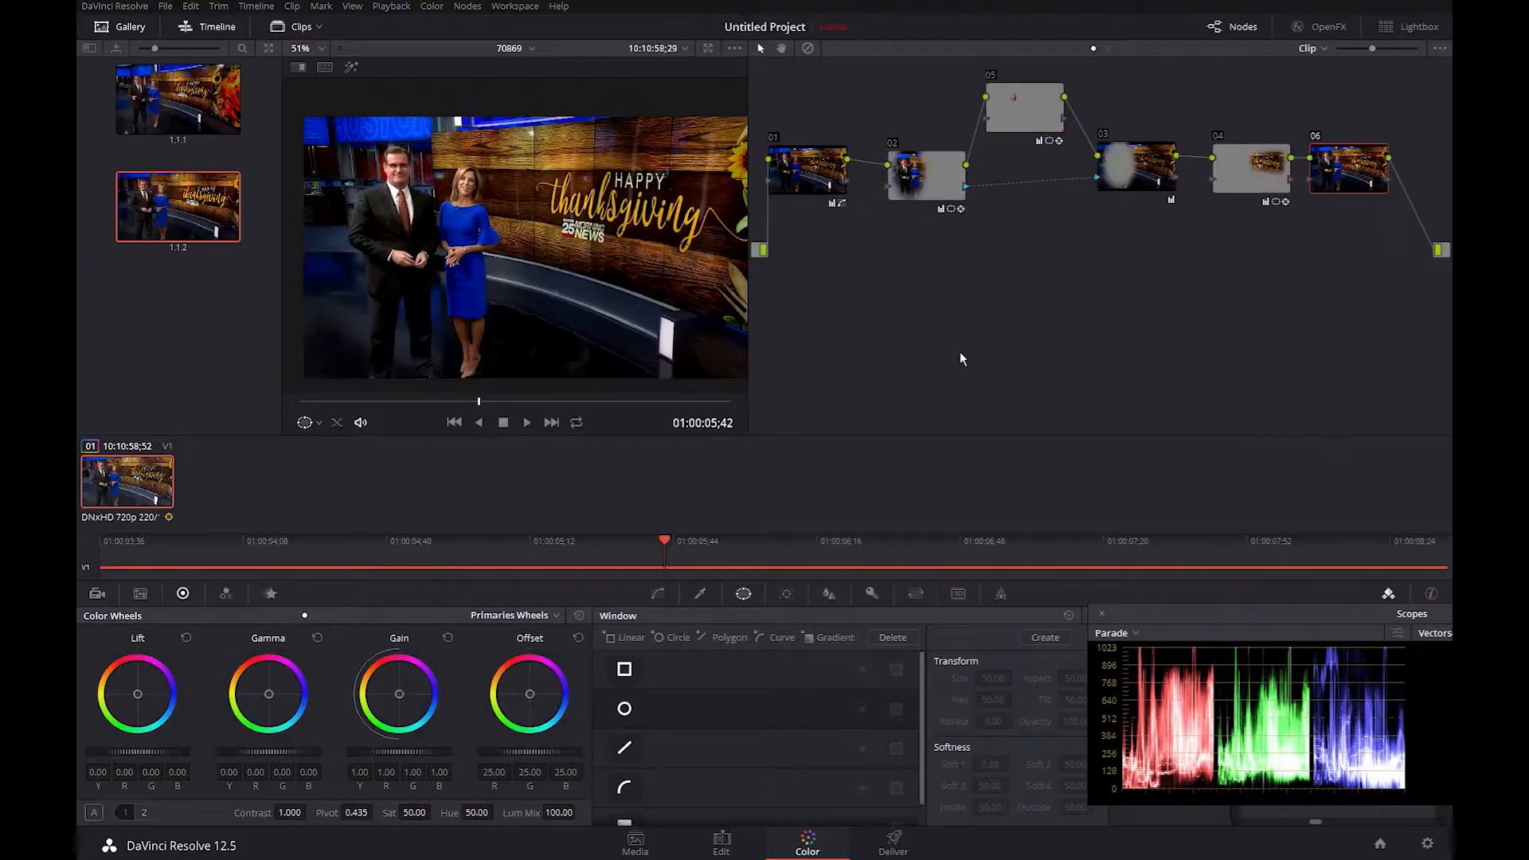
Nudge node 06 further along the chain, review the outside node and the face node, and reselect node 06.
left_click_drag(1337, 168, 1344, 161)
left_click(1123, 167)
left_click(1020, 113)
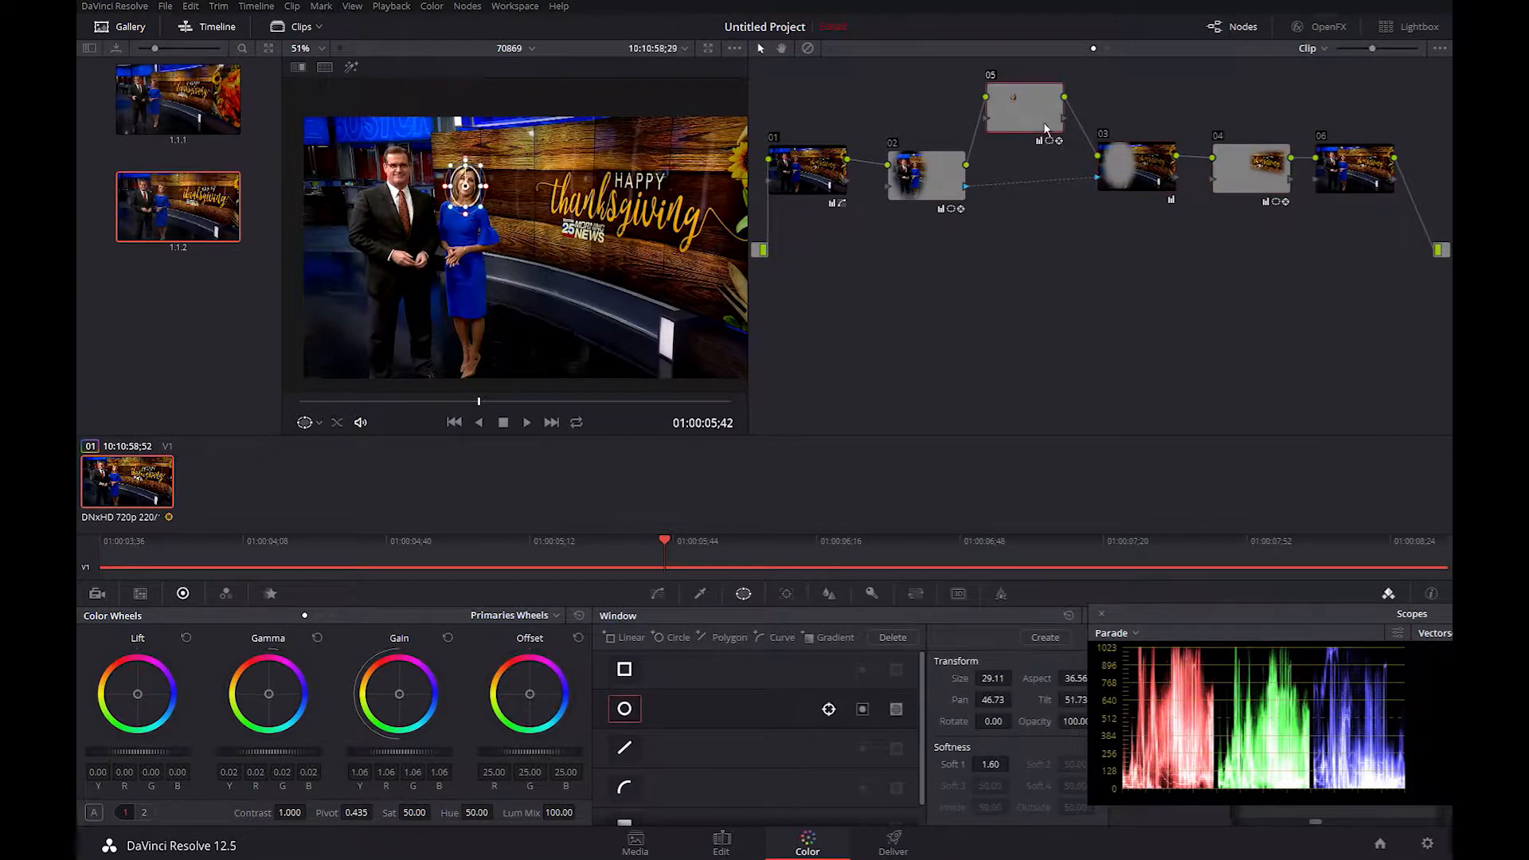
left_click(1352, 181)
Play the shot in full screen and compare the ungraded picture with the finished grade.
key("ctrl+f")
key("shift+d")
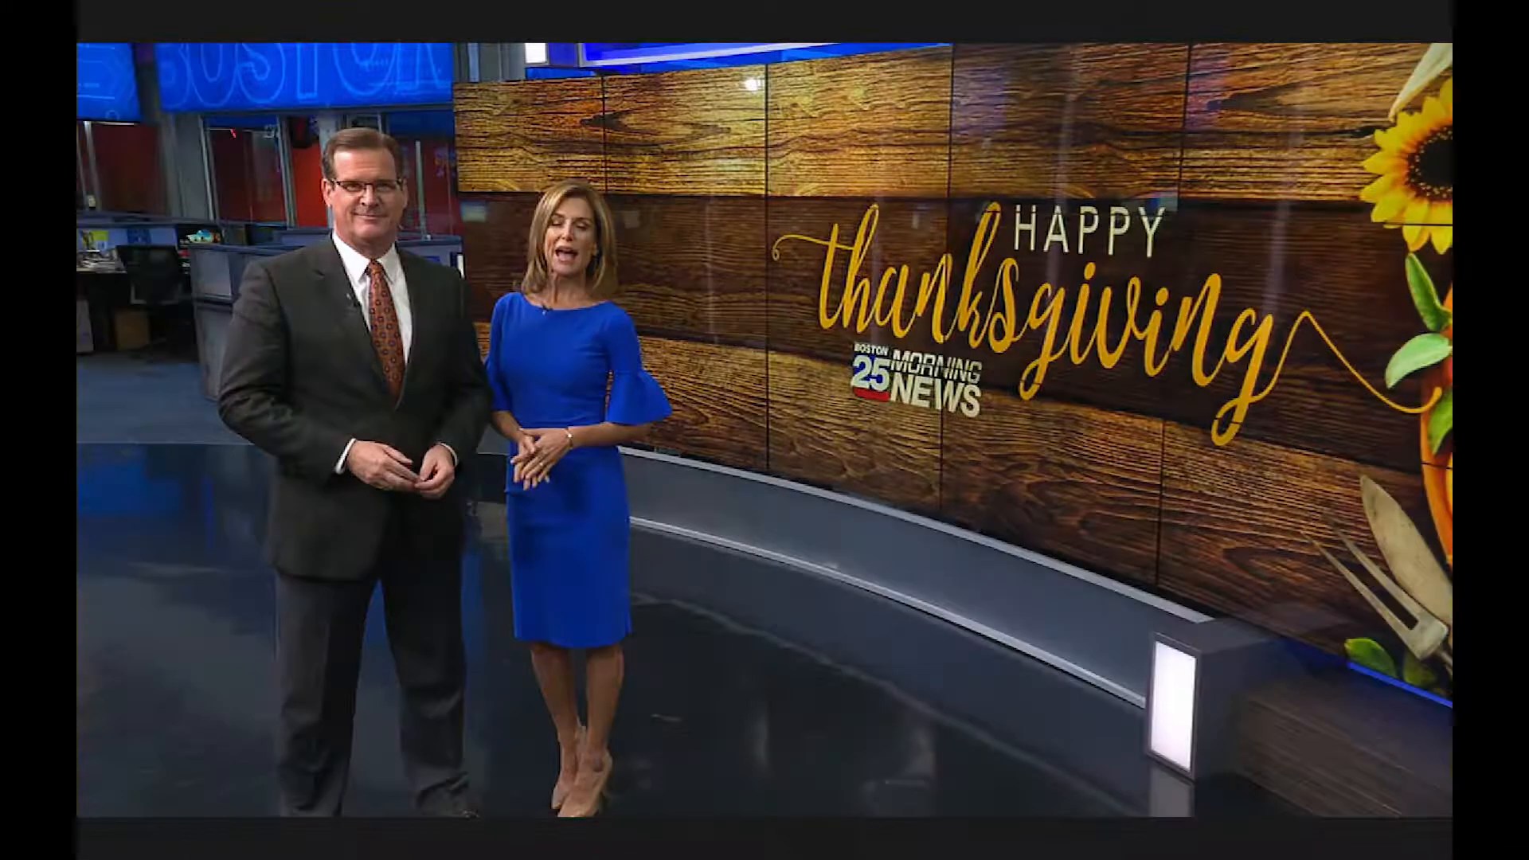
key("space")
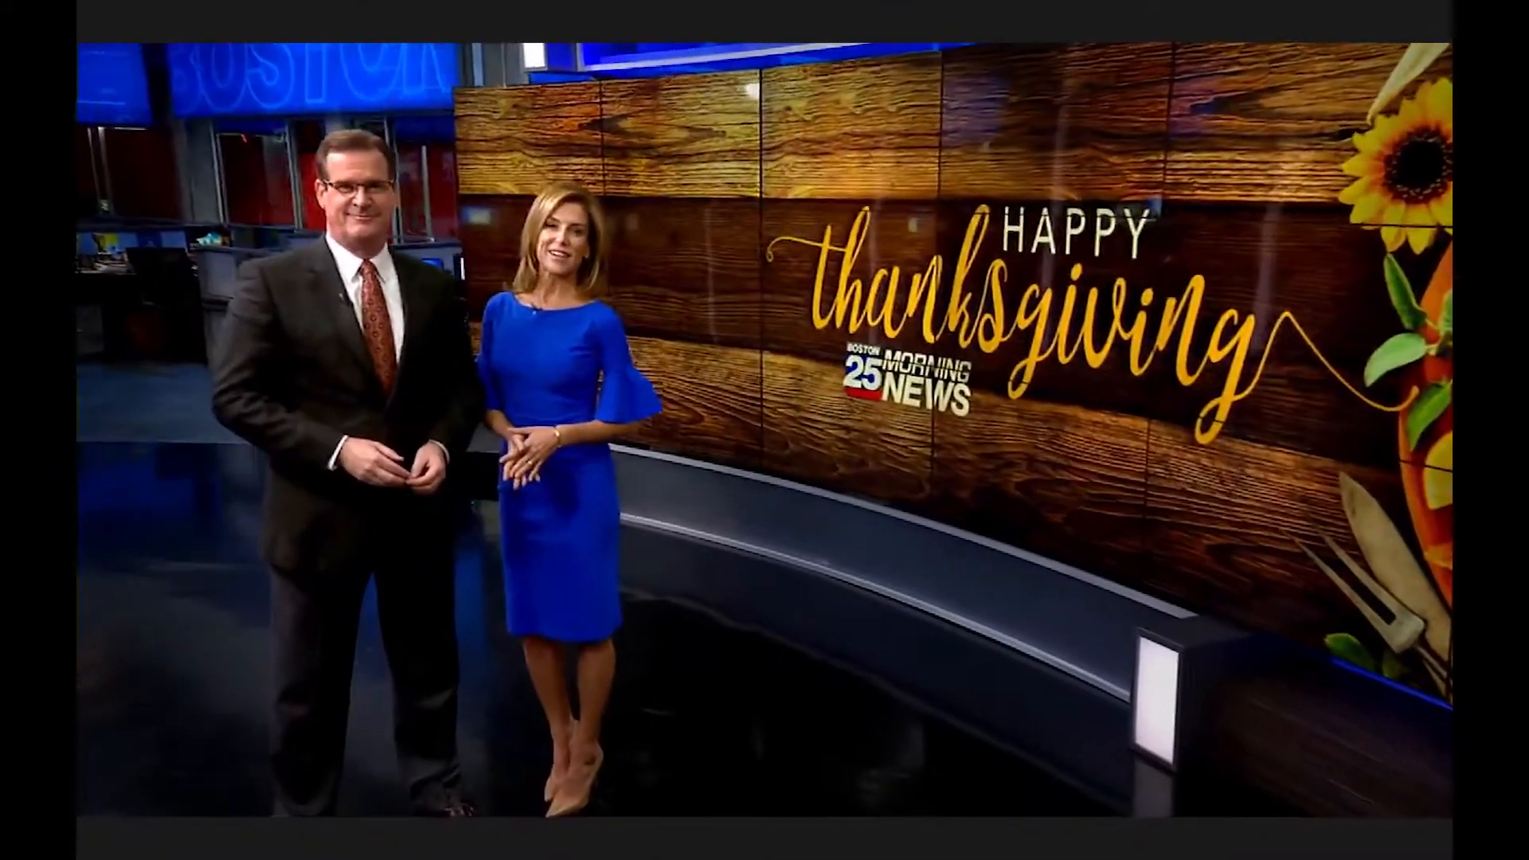
left_click(490, 208)
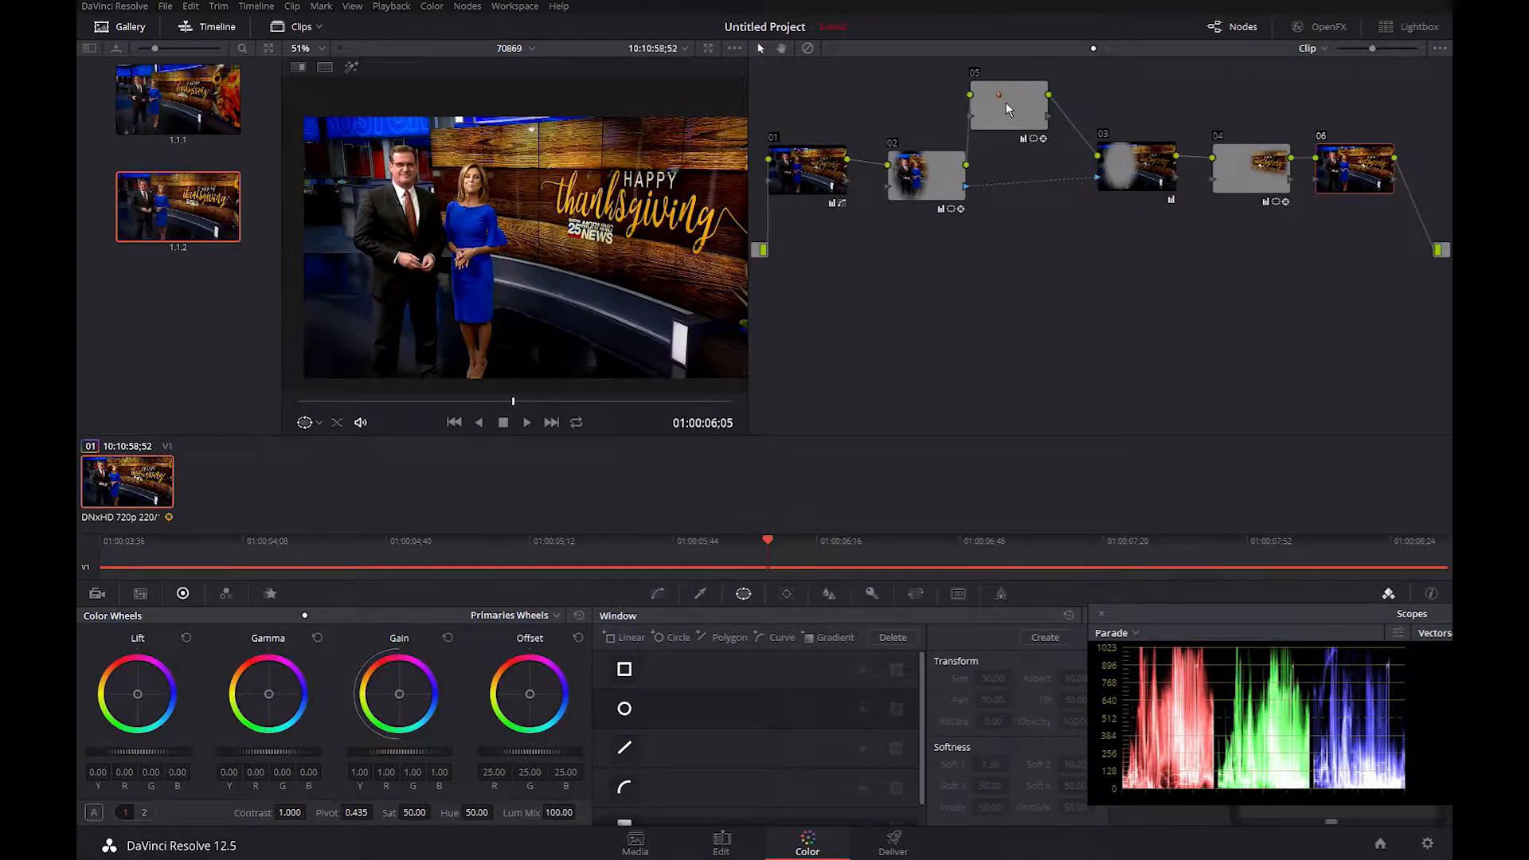
Add a serial node after the face node and spread the face, new and outside nodes apart to make room.
left_click(1007, 99)
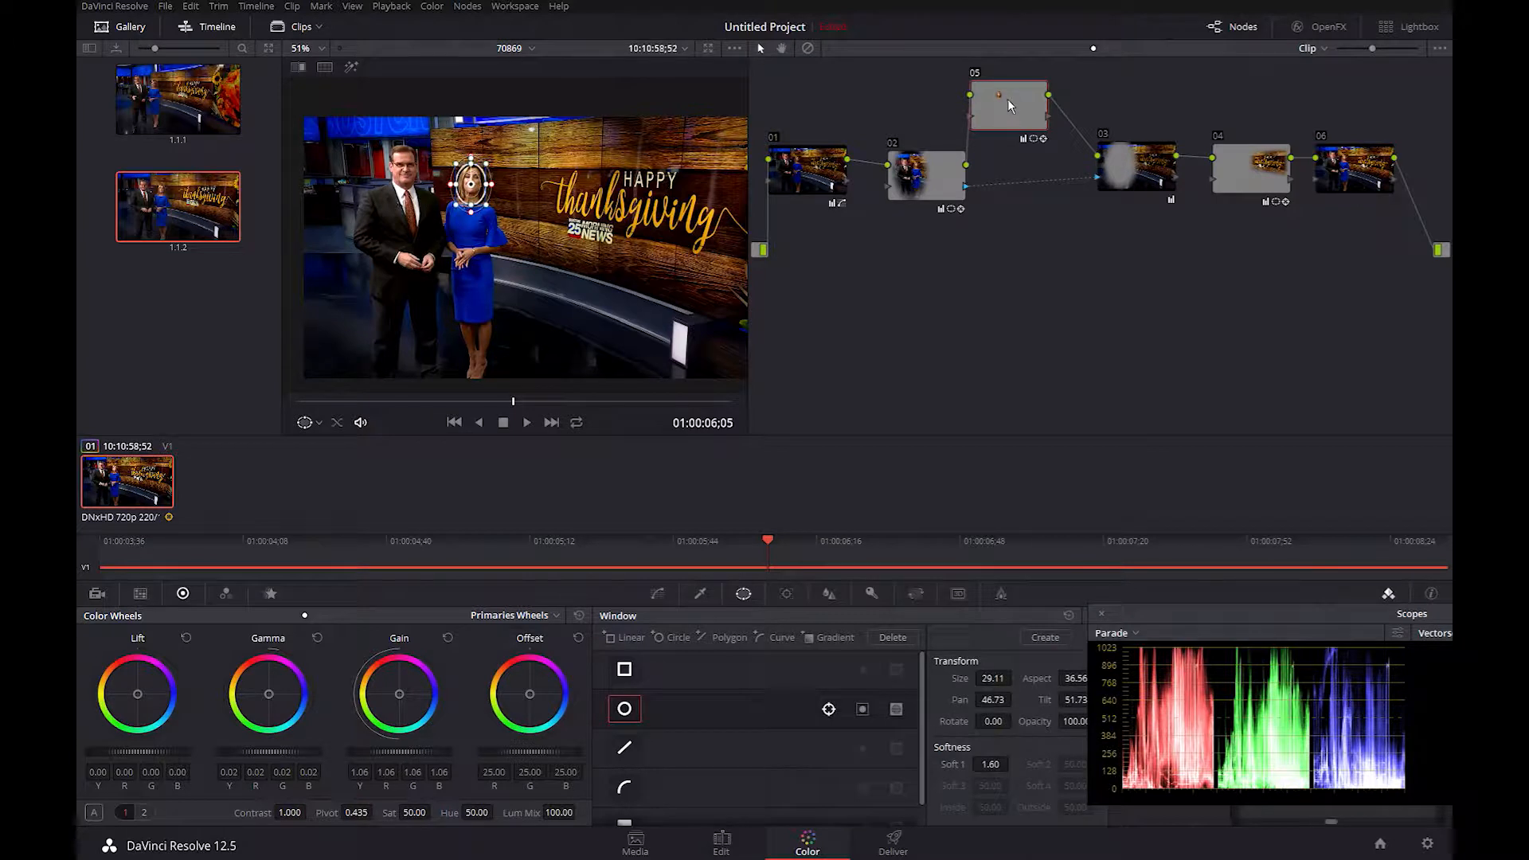
key("alt+s")
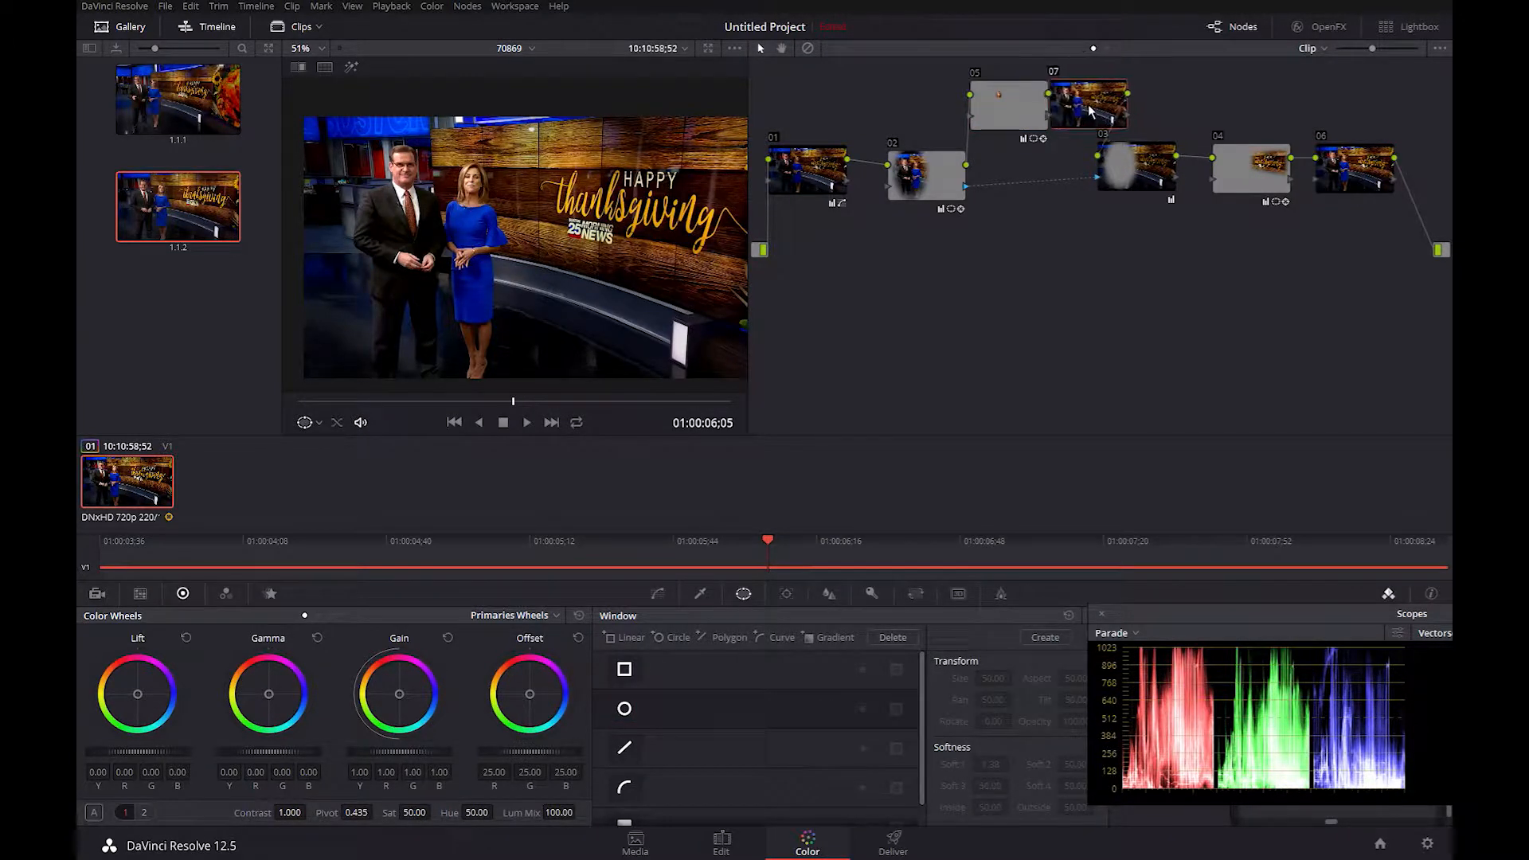
left_click_drag(986, 110, 957, 104)
left_click_drag(1056, 107, 1032, 107)
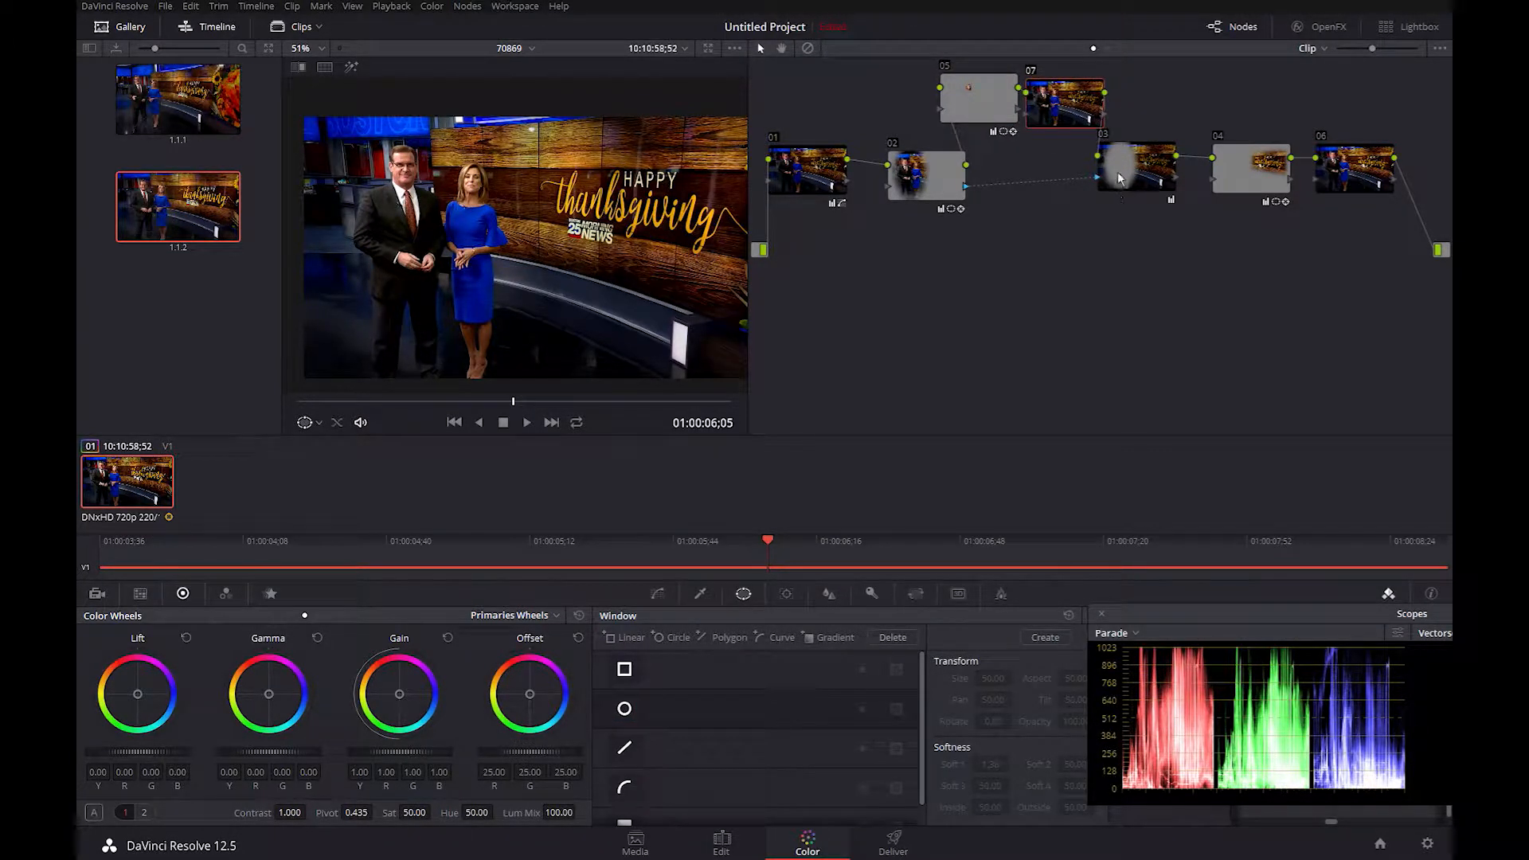
left_click_drag(1116, 172, 1151, 176)
left_click(1150, 177)
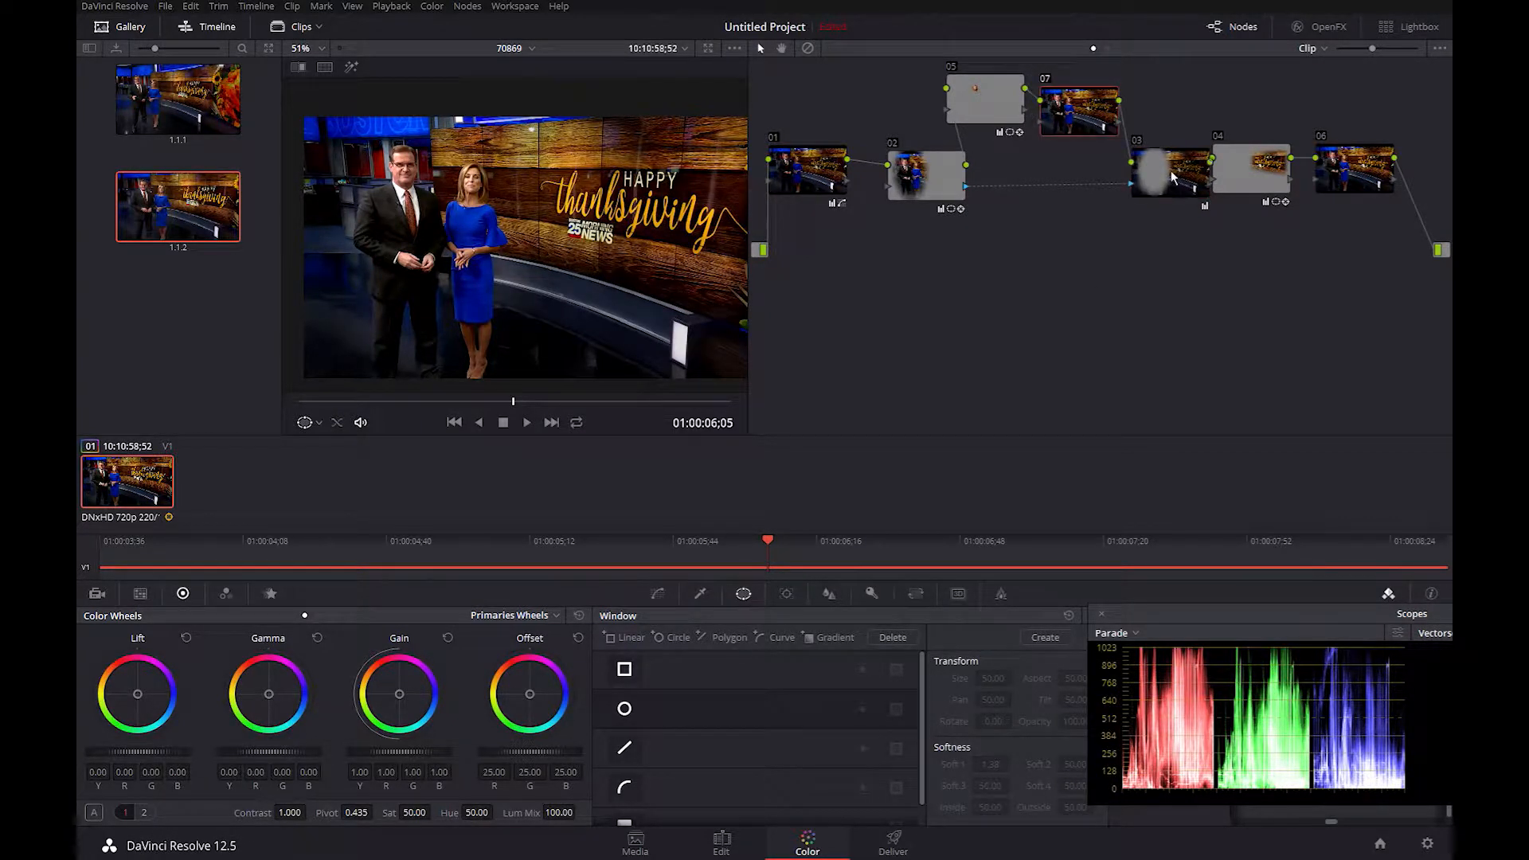
left_click(1171, 170)
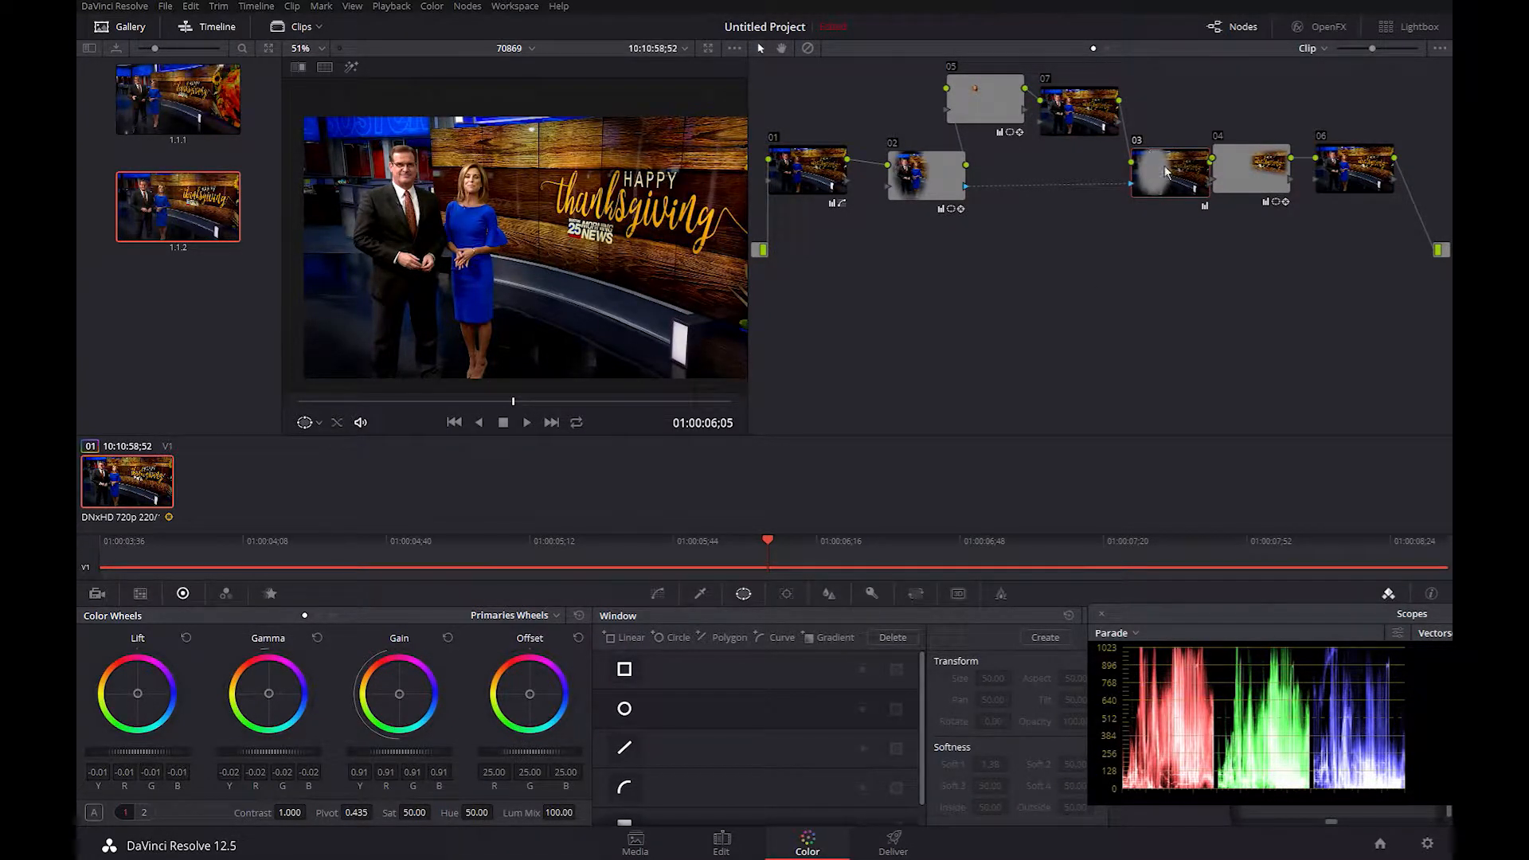
Key the shiny highlight on the male presenter's forehead in node 07 with the HSL qualifier and set the luminance low to 72.6.
left_click(1091, 121)
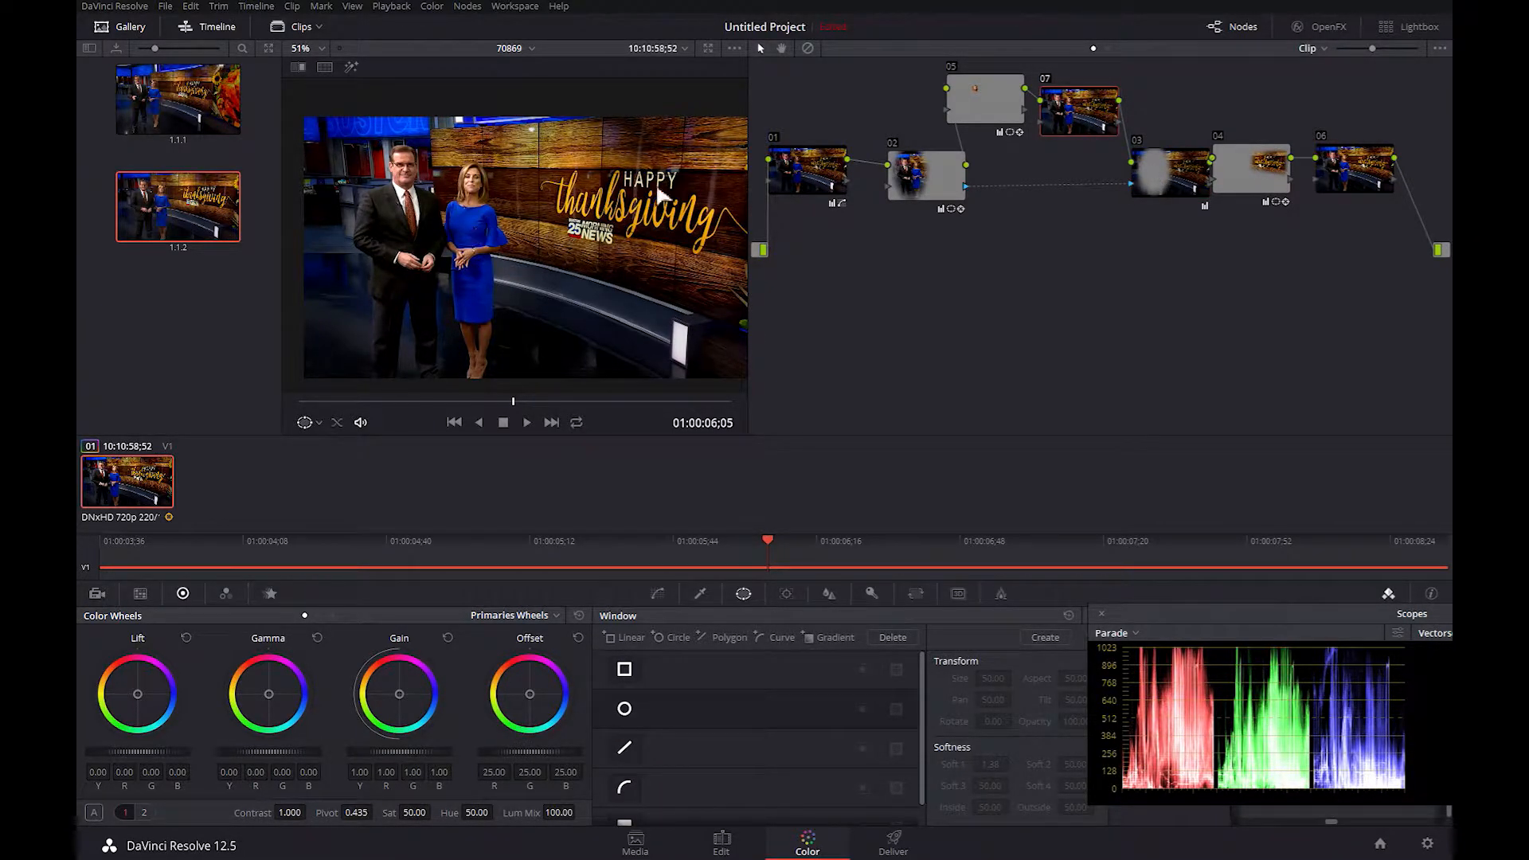
scroll(645, 201, "up", 5)
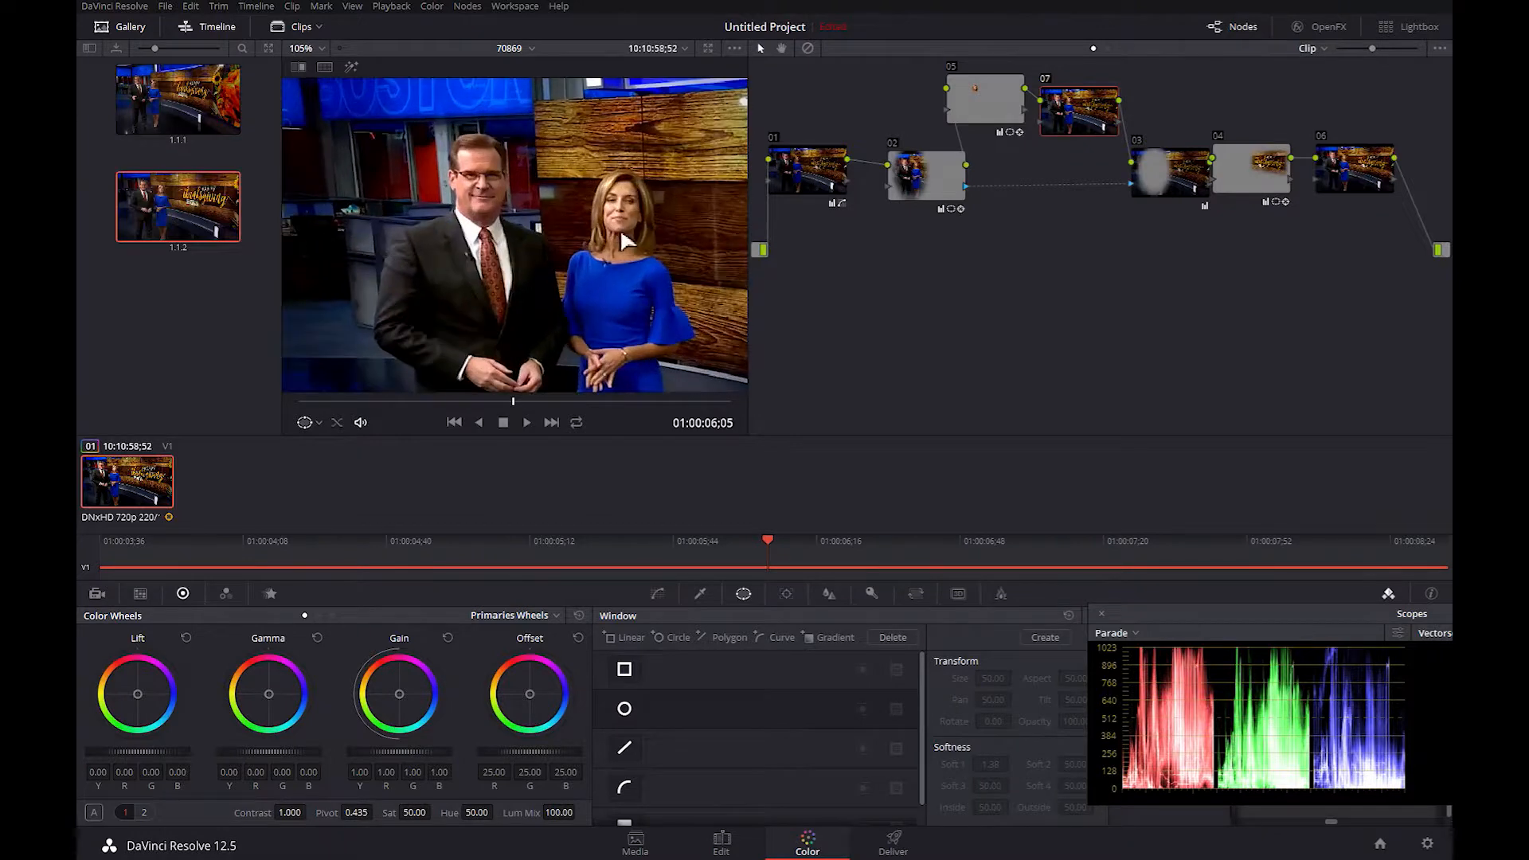
scroll(621, 232, "up", 3)
left_click_drag(610, 229, 666, 288)
left_click(700, 593)
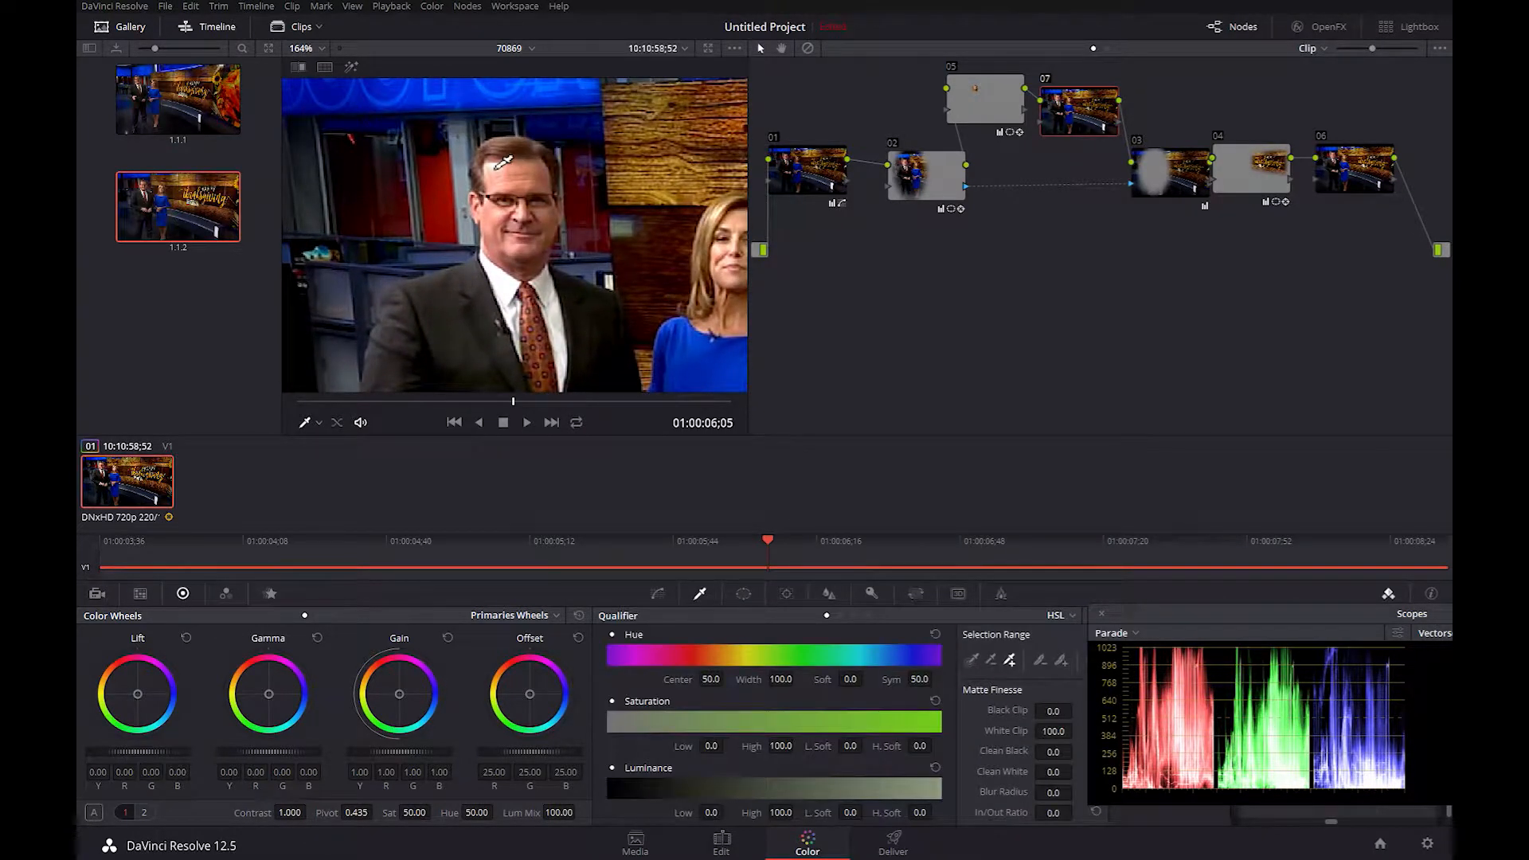
left_click(972, 659)
left_click(498, 173)
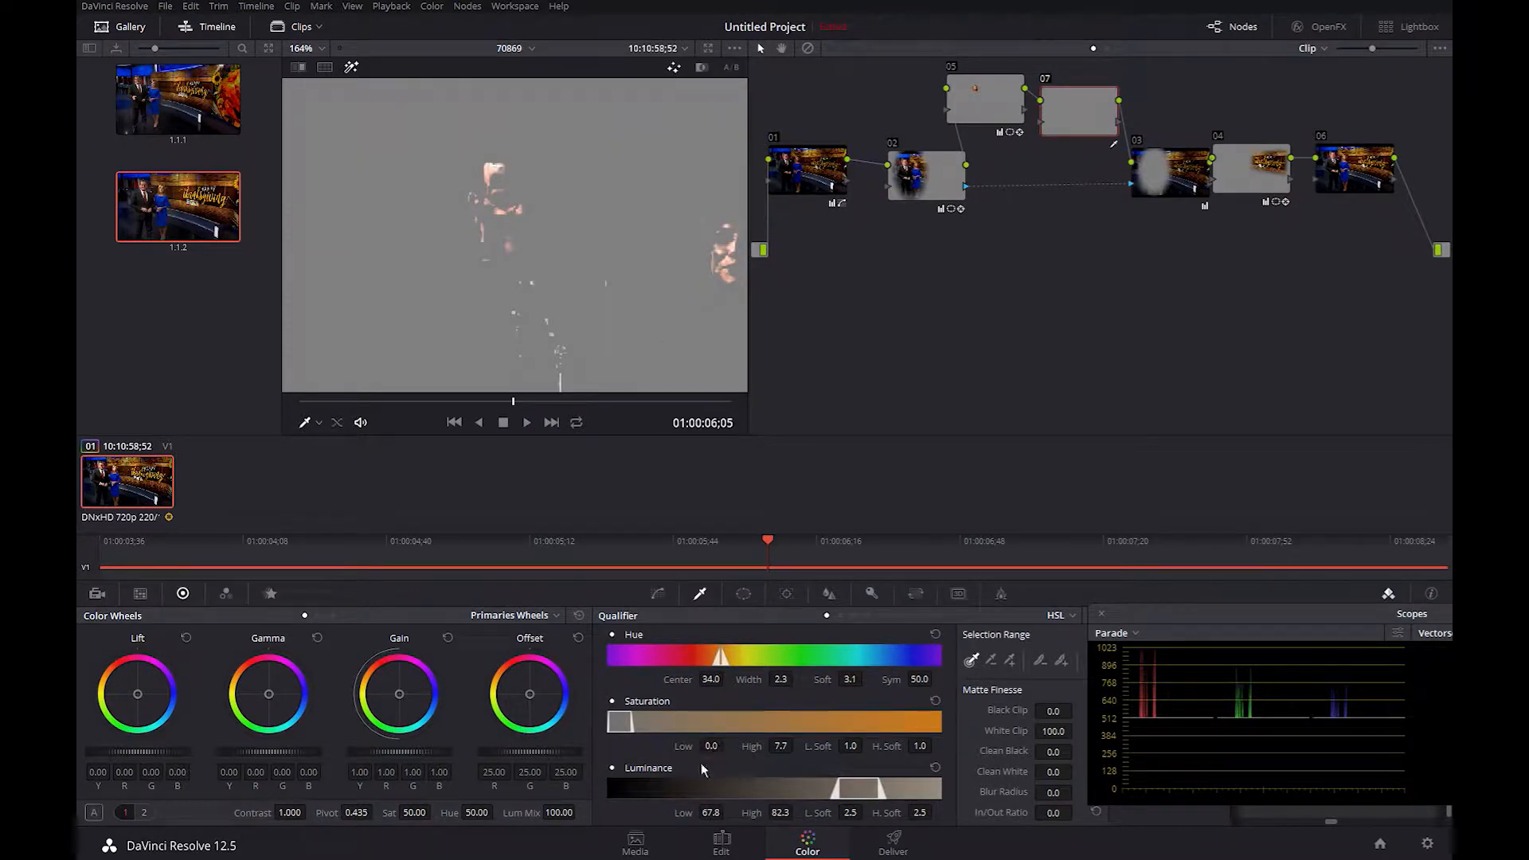
left_click_drag(711, 812, 727, 812)
Draw a curve window around the male presenter's forehead on the clip's first frame and track it through the shot.
left_click_drag(512, 401, 251, 411)
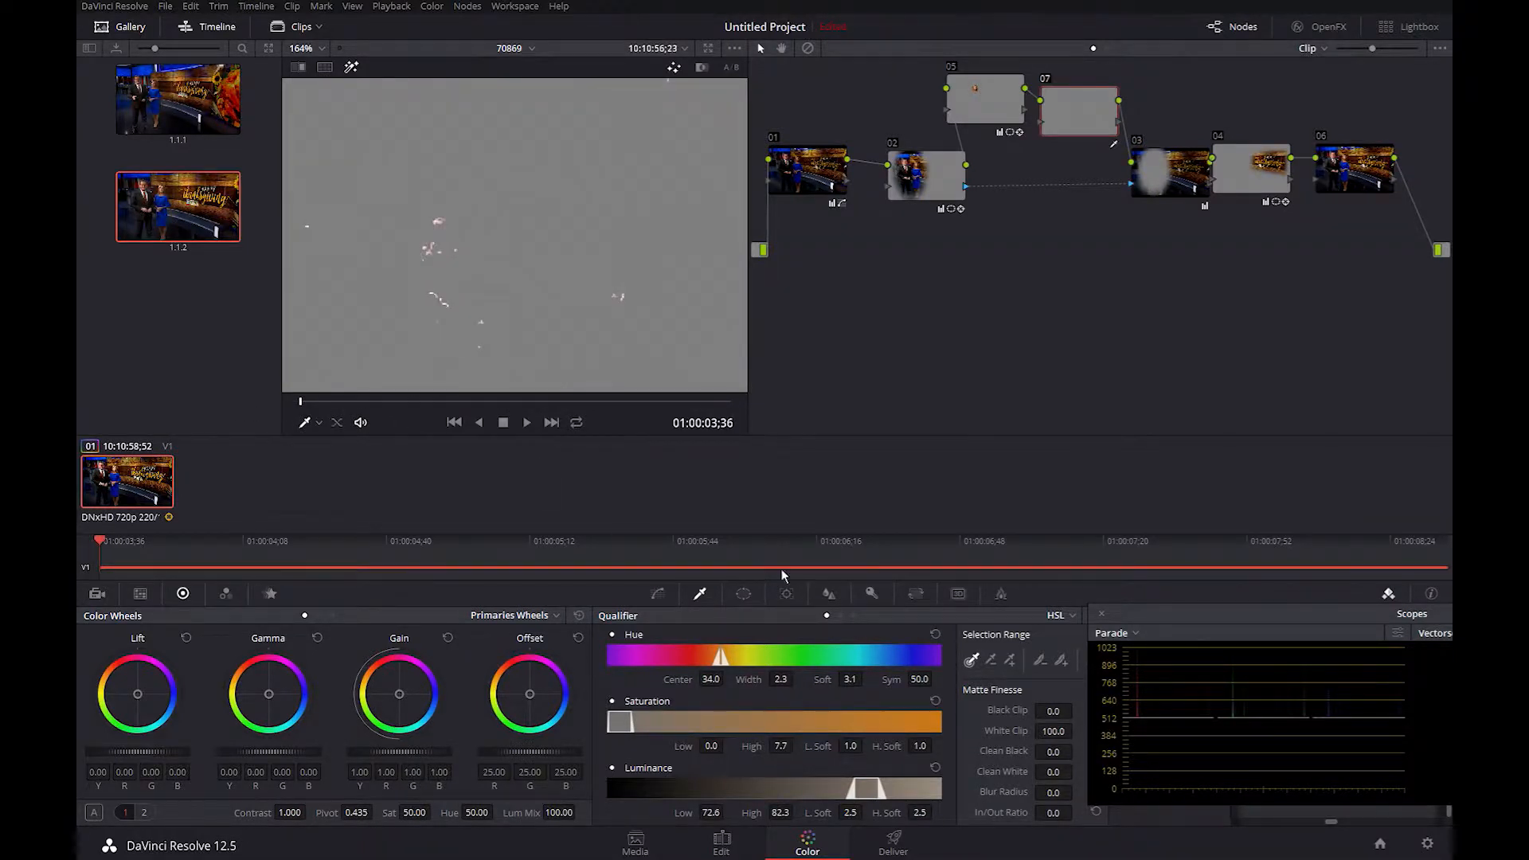
left_click(743, 593)
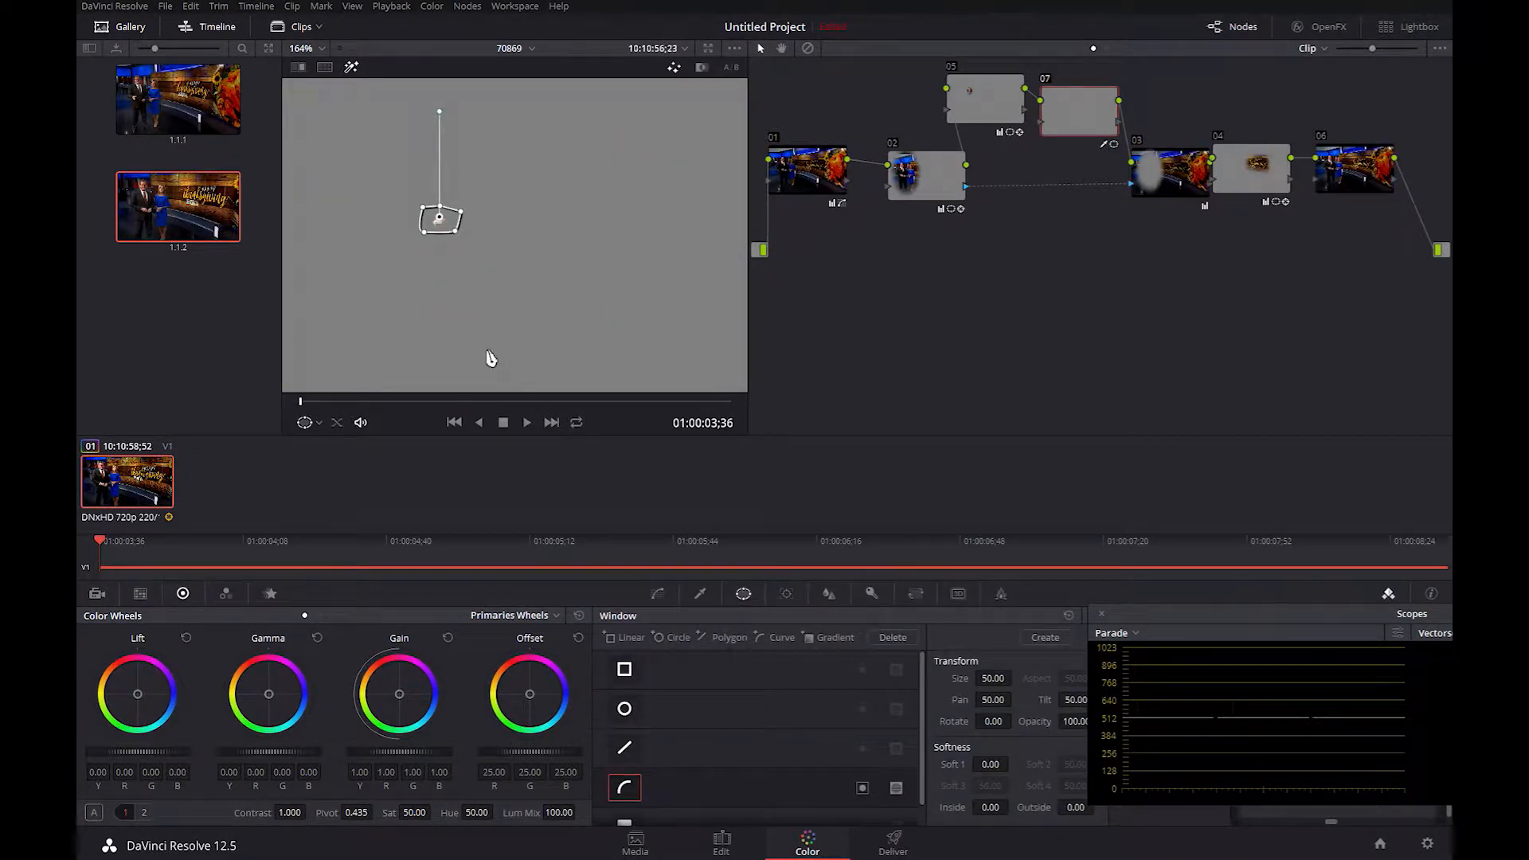
scroll(458, 318, "up", 2)
scroll(451, 320, "up", 3)
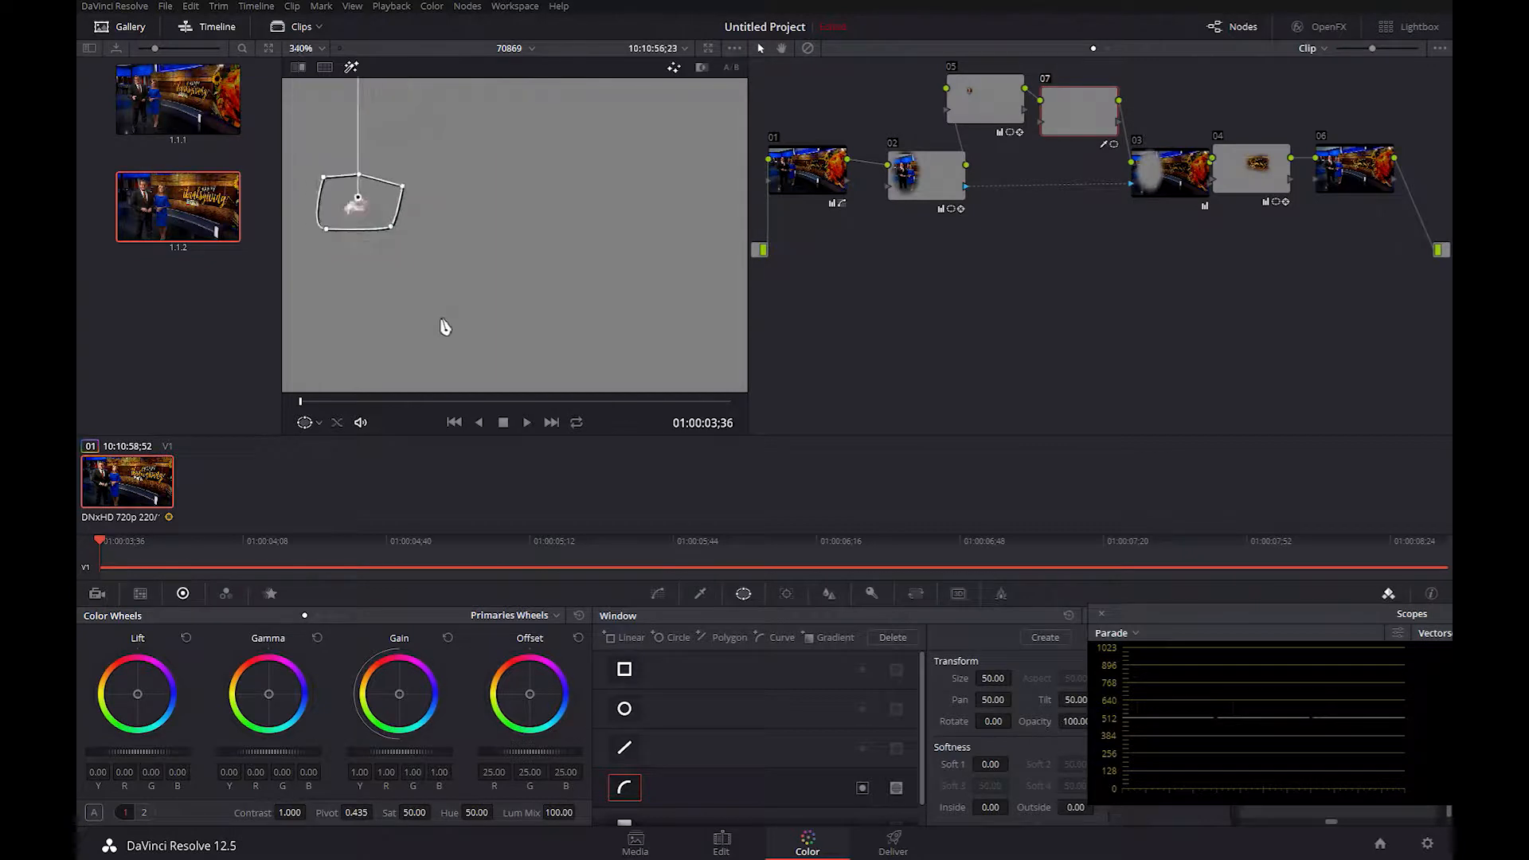
left_click(787, 595)
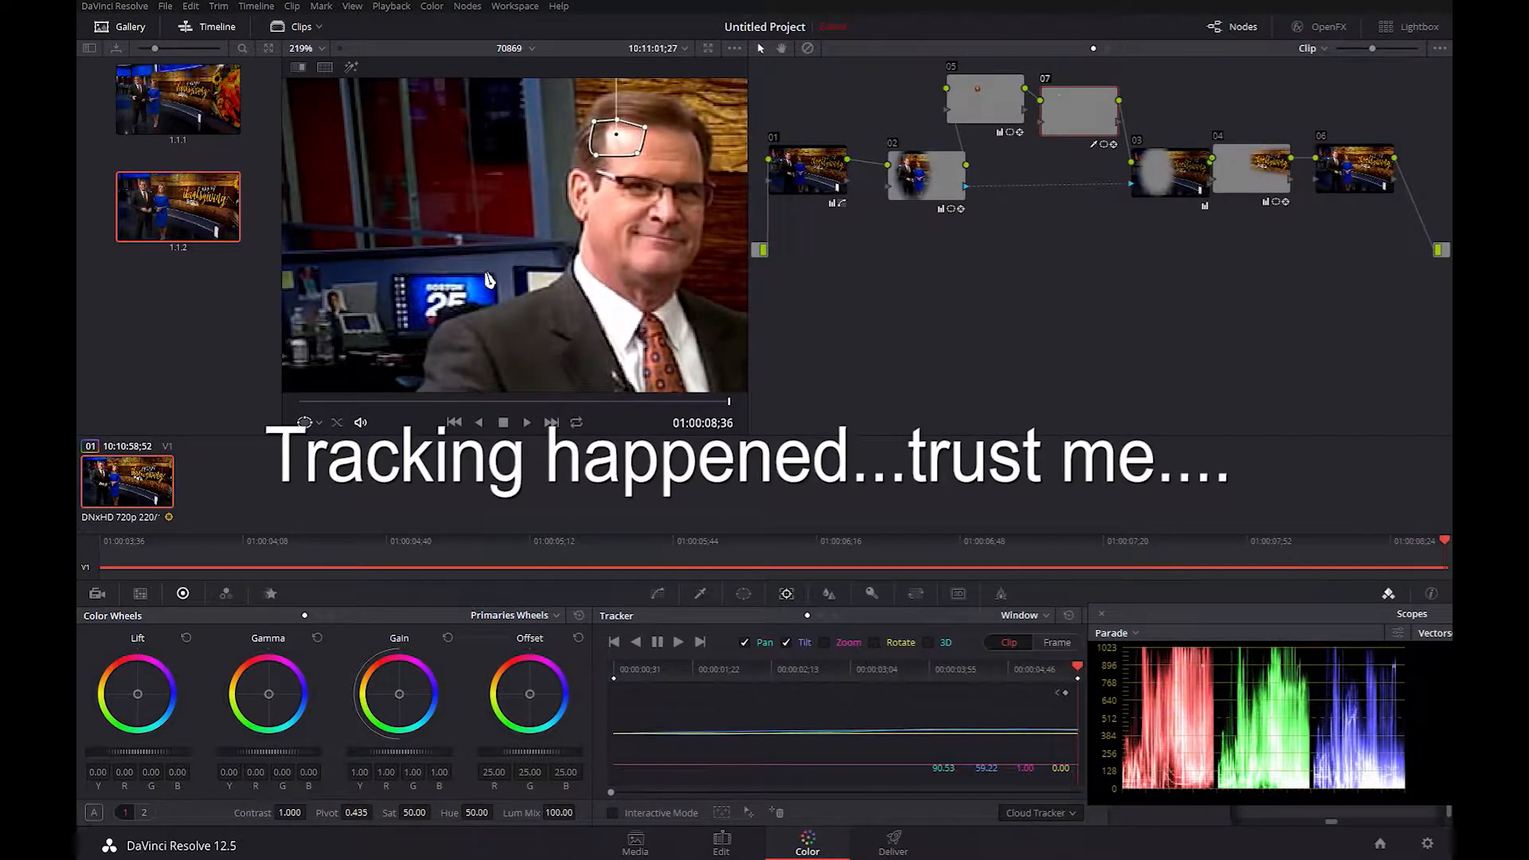
Check the tracked window and the highlighted forehead key at several points along the clip.
left_click_drag(733, 407, 309, 403)
scroll(461, 303, "up", 5)
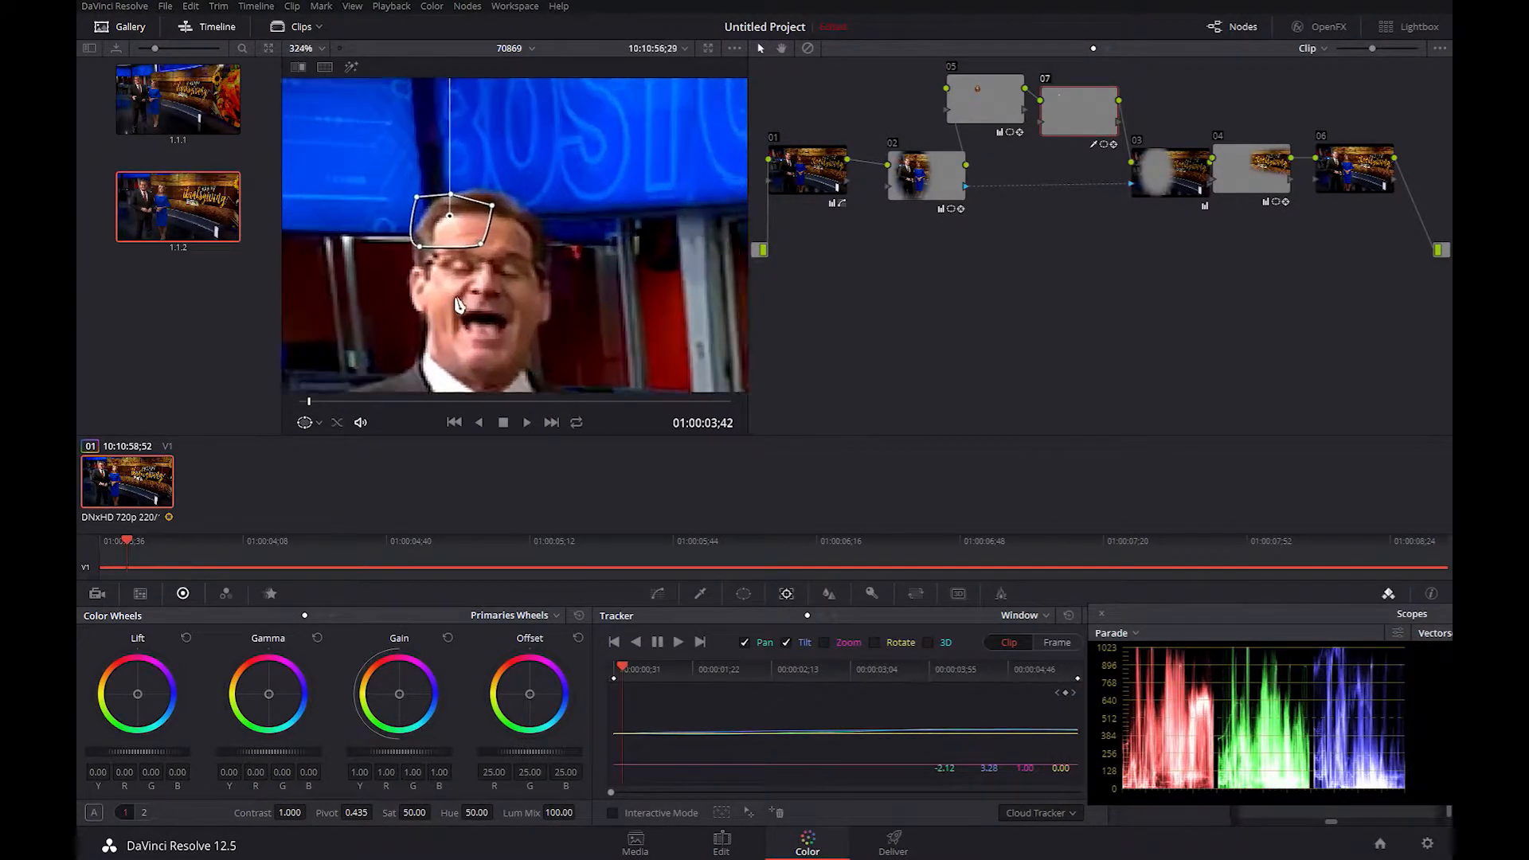
key("shift+h")
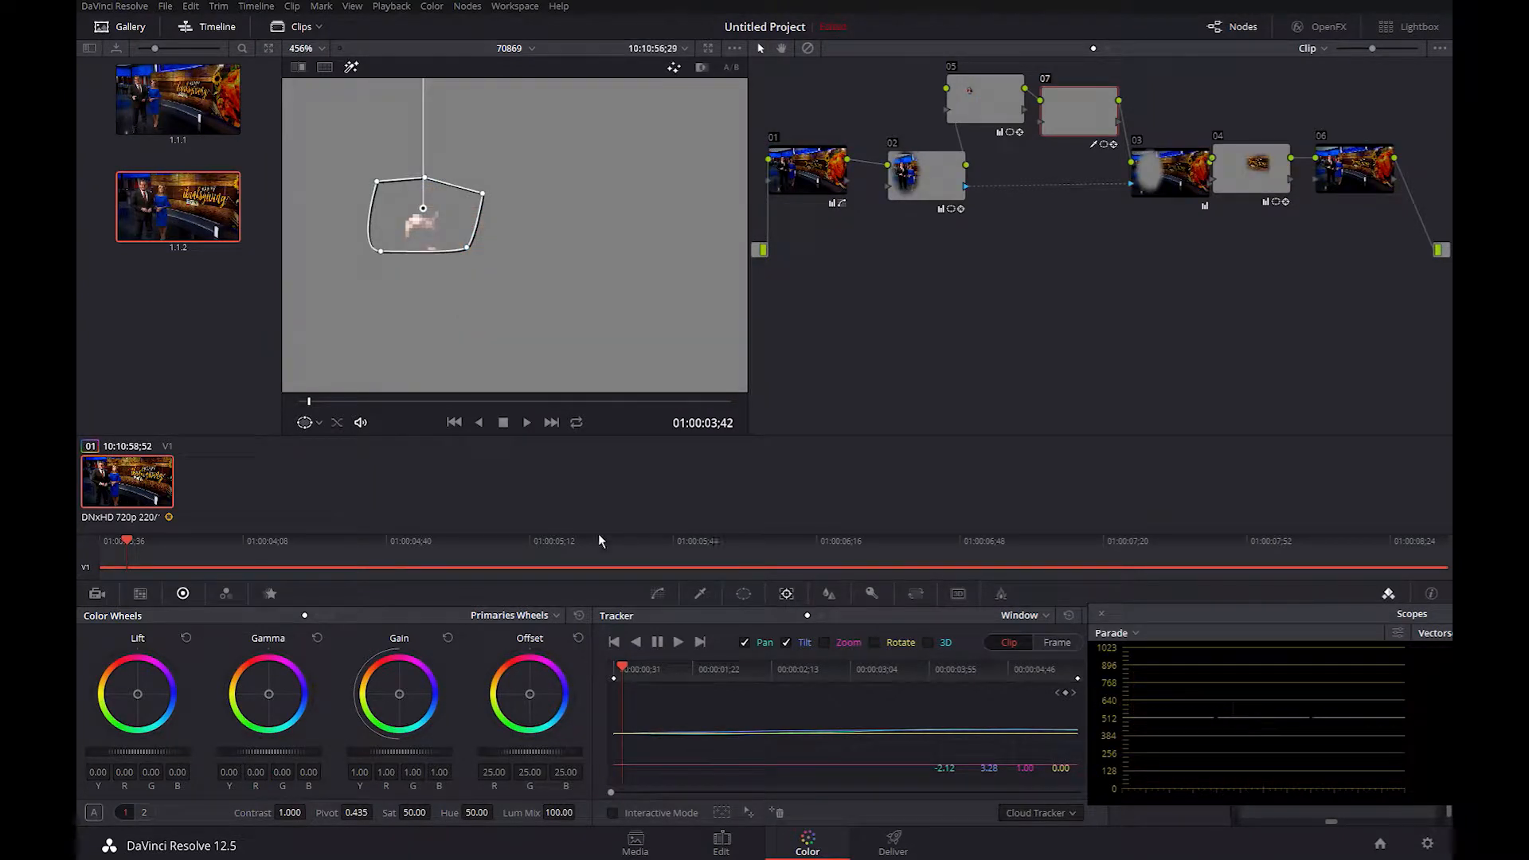
left_click_drag(311, 405, 356, 402)
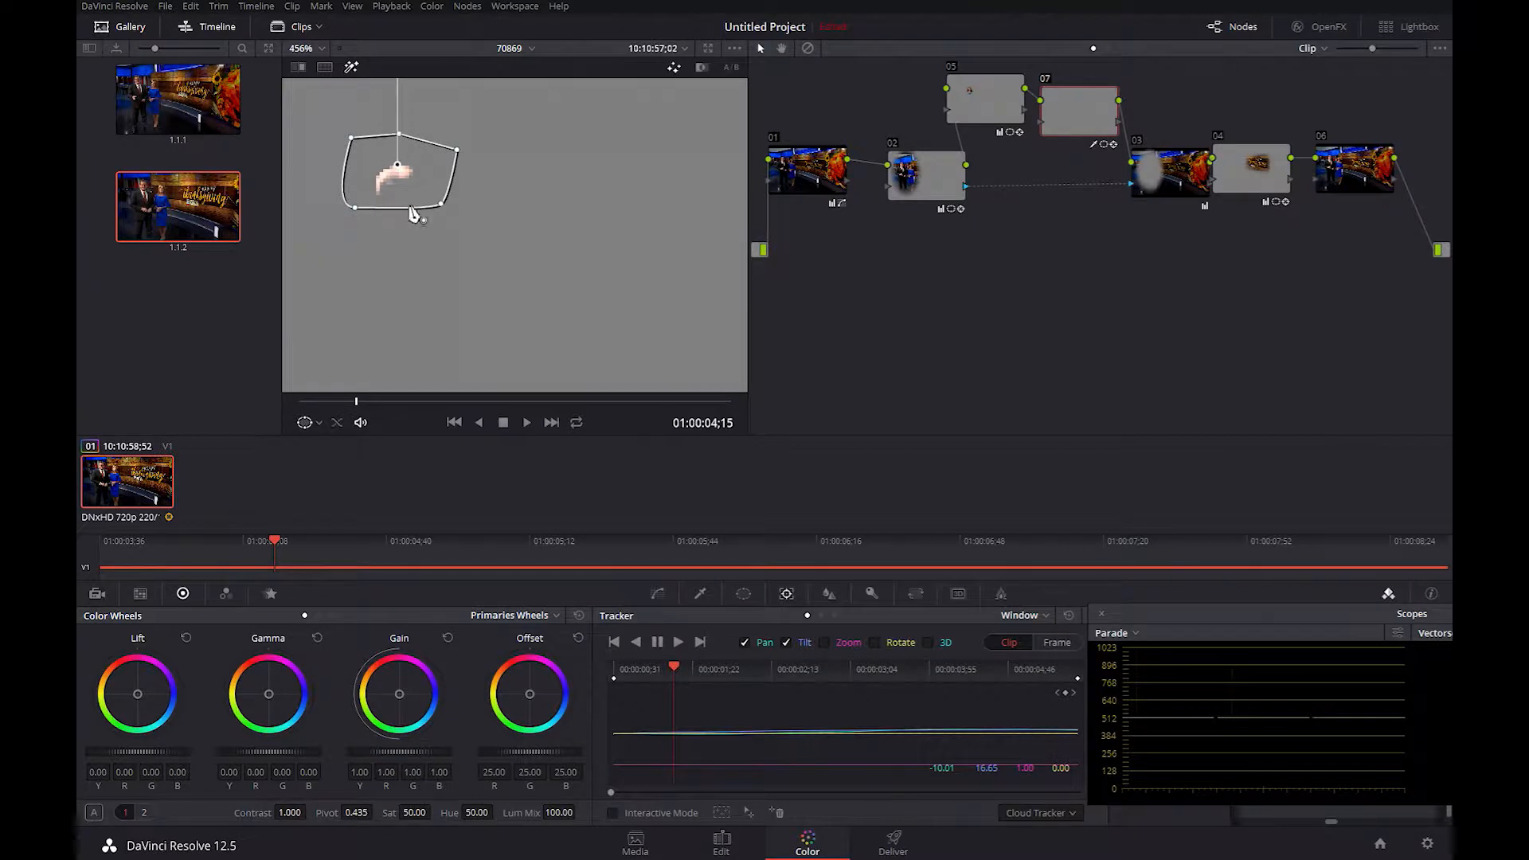
left_click_drag(356, 405, 513, 403)
scroll(542, 275, "down", 3)
Set the forehead window's outside softness to 1.82 and refine the key with clean black 1.2, clean white 5.1 and blur radius 7.6.
left_click(744, 594)
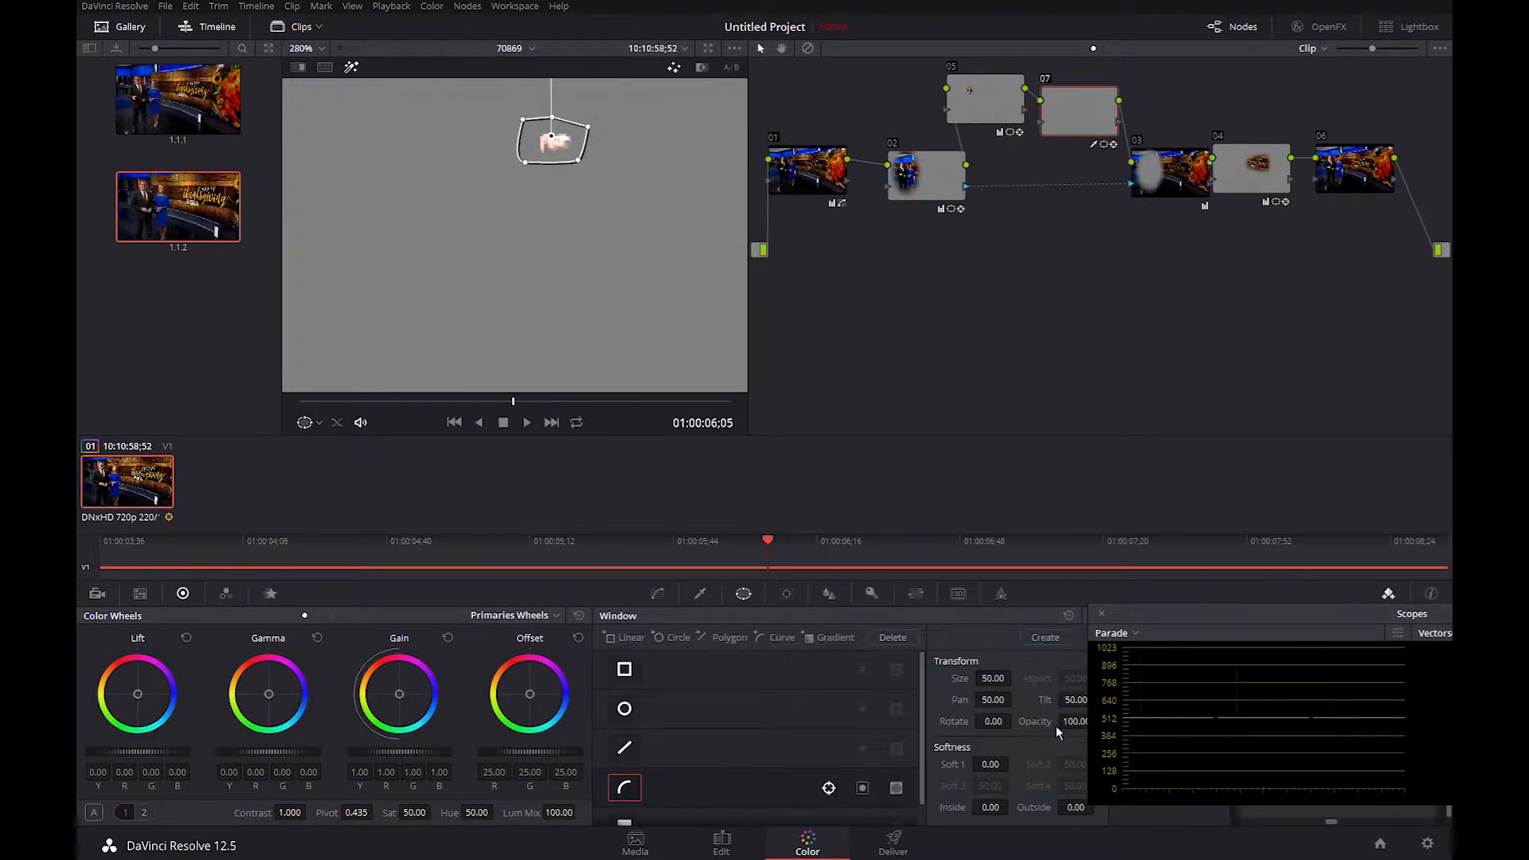
left_click_drag(1081, 810, 1103, 810)
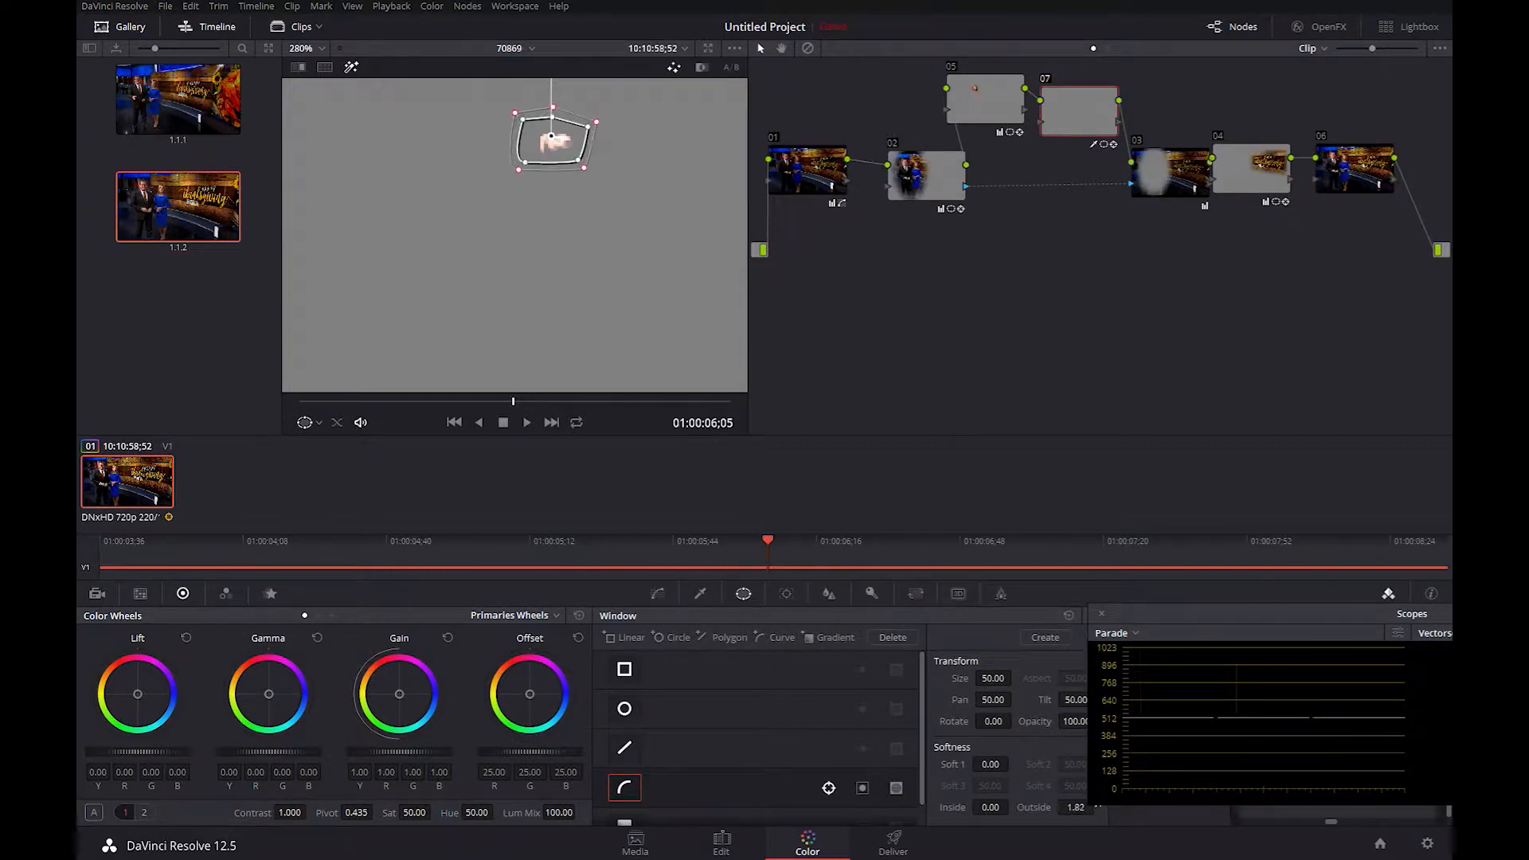
left_click(700, 594)
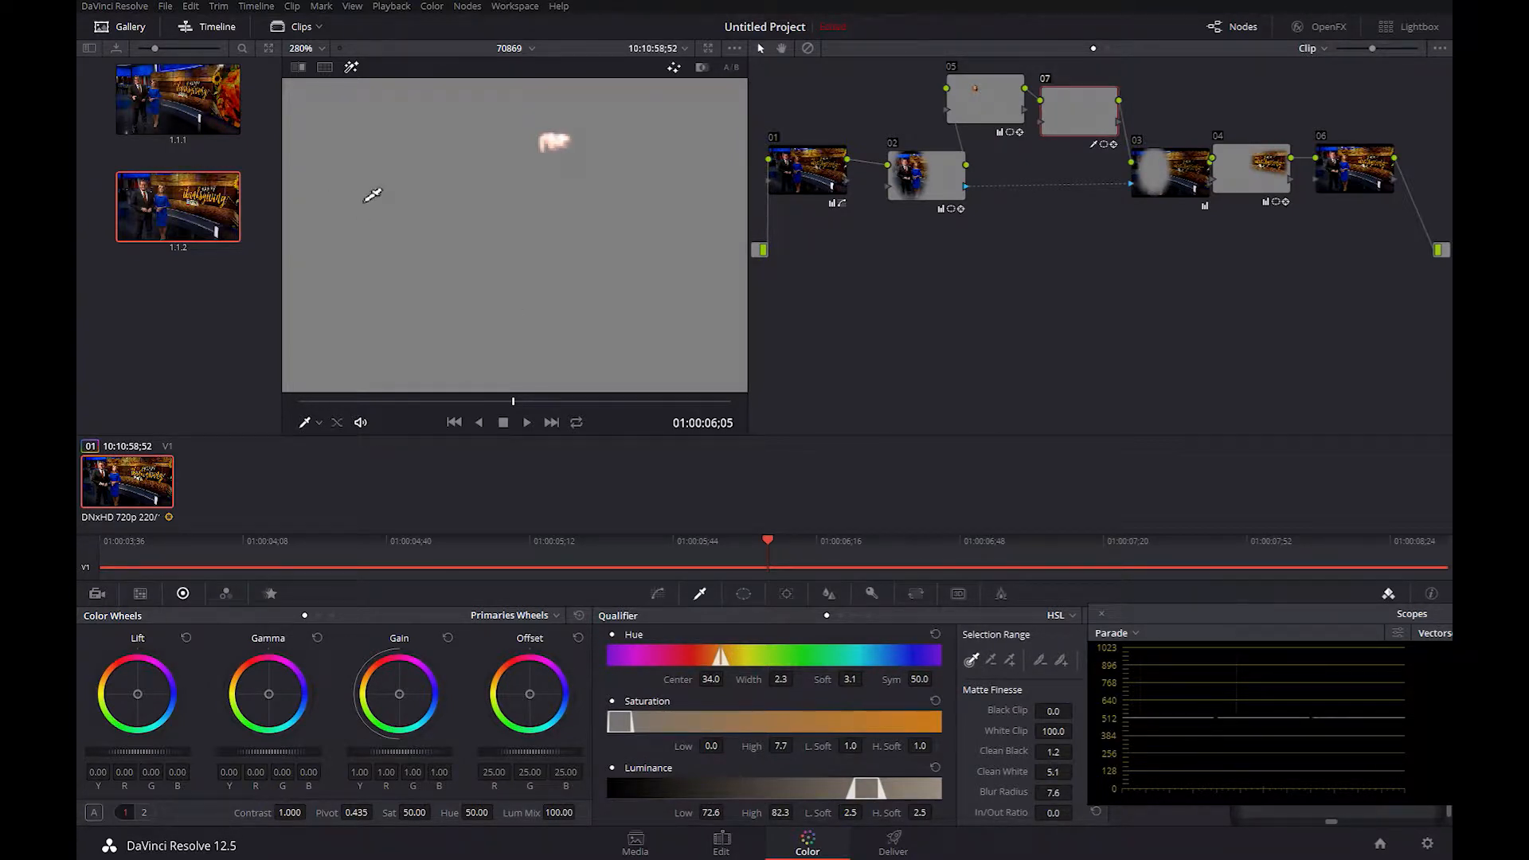
Tint node 07's gain to 1.30 red, 0.70 green and 0.70 blue, and compare the face with the node off and on.
key("shift+h")
left_click_drag(450, 235, 385, 264)
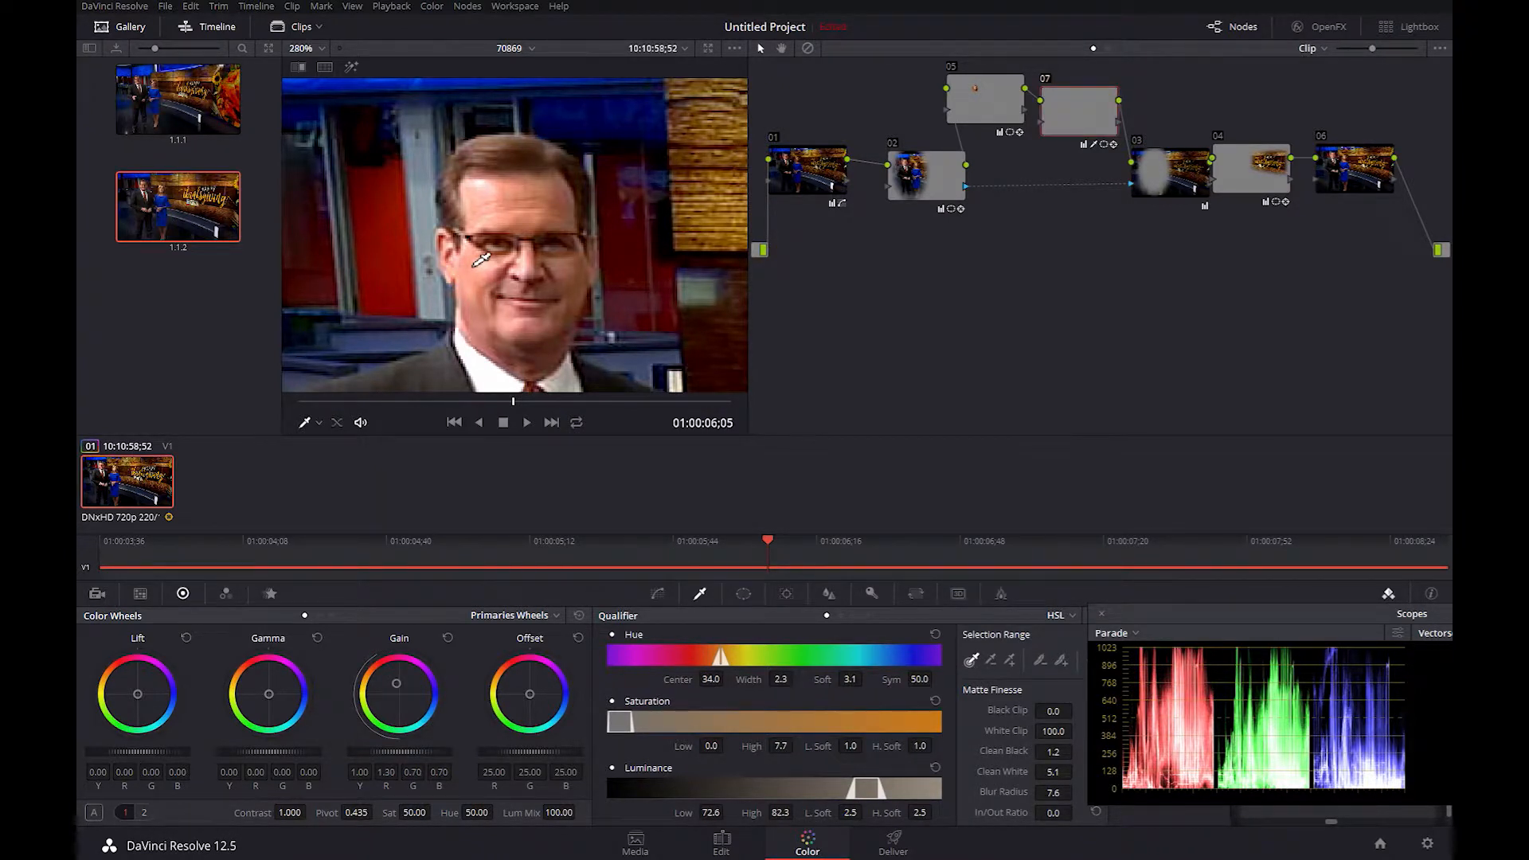
key("shift+h")
key("ctrl+d")
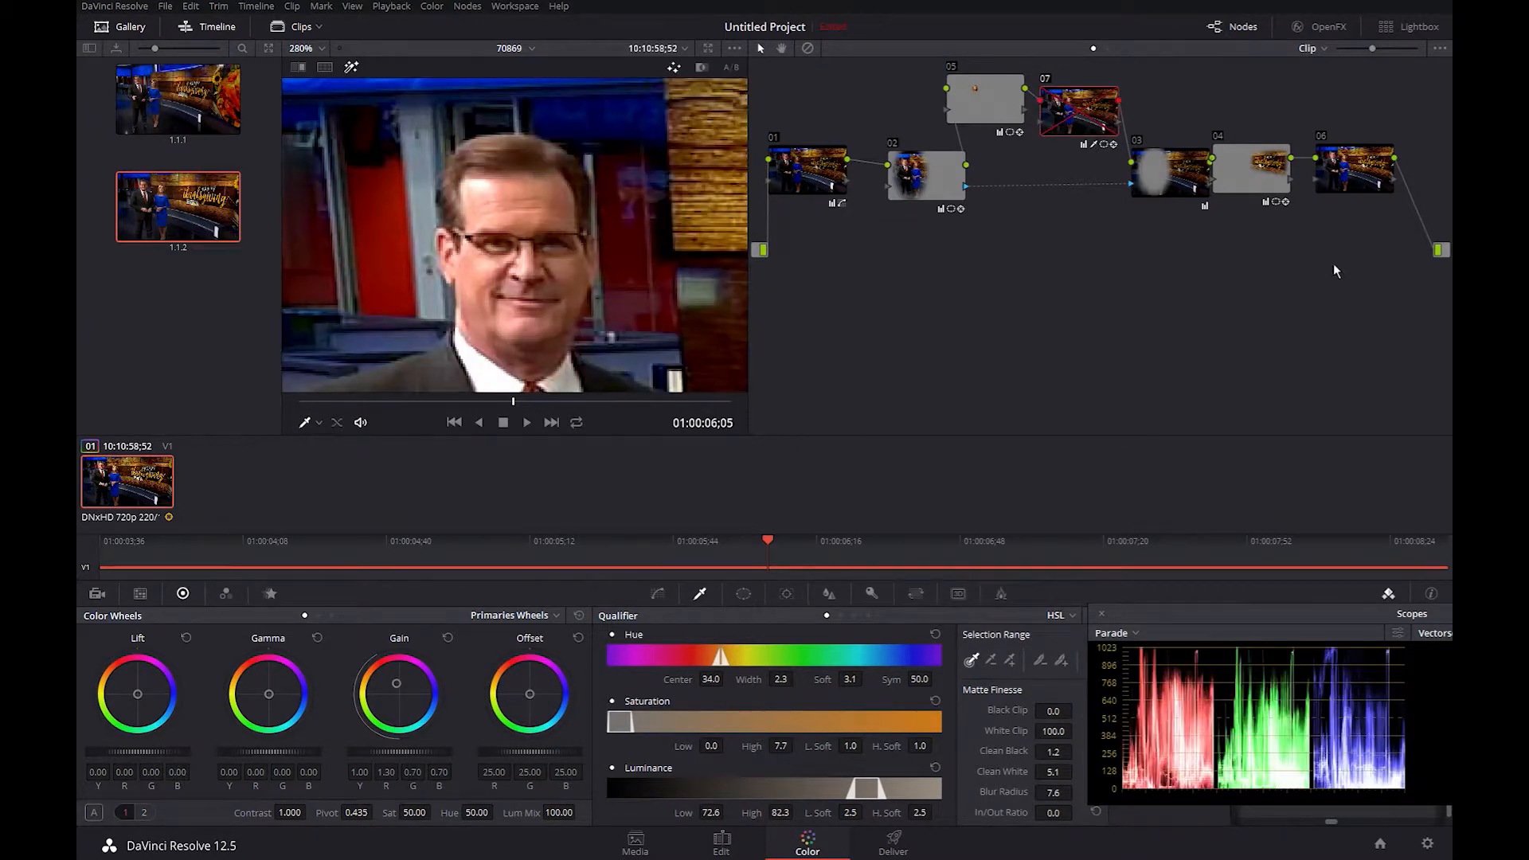
key("ctrl+d")
Examine the forehead up close with node 07 off and on, and check its highlighted key.
scroll(625, 223, "up", 5)
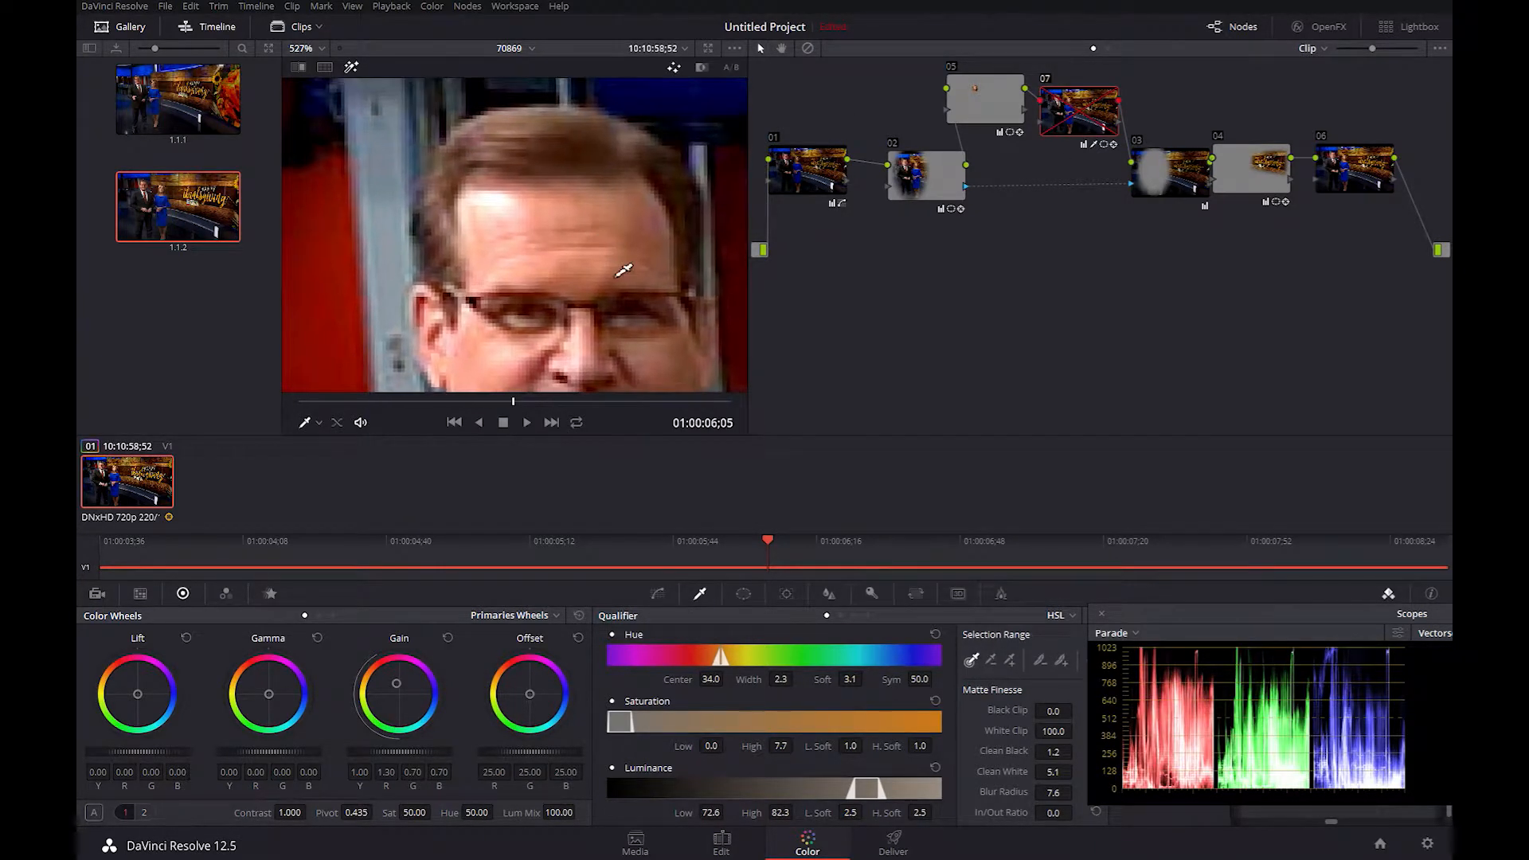
key("shift+h")
key("ctrl+d")
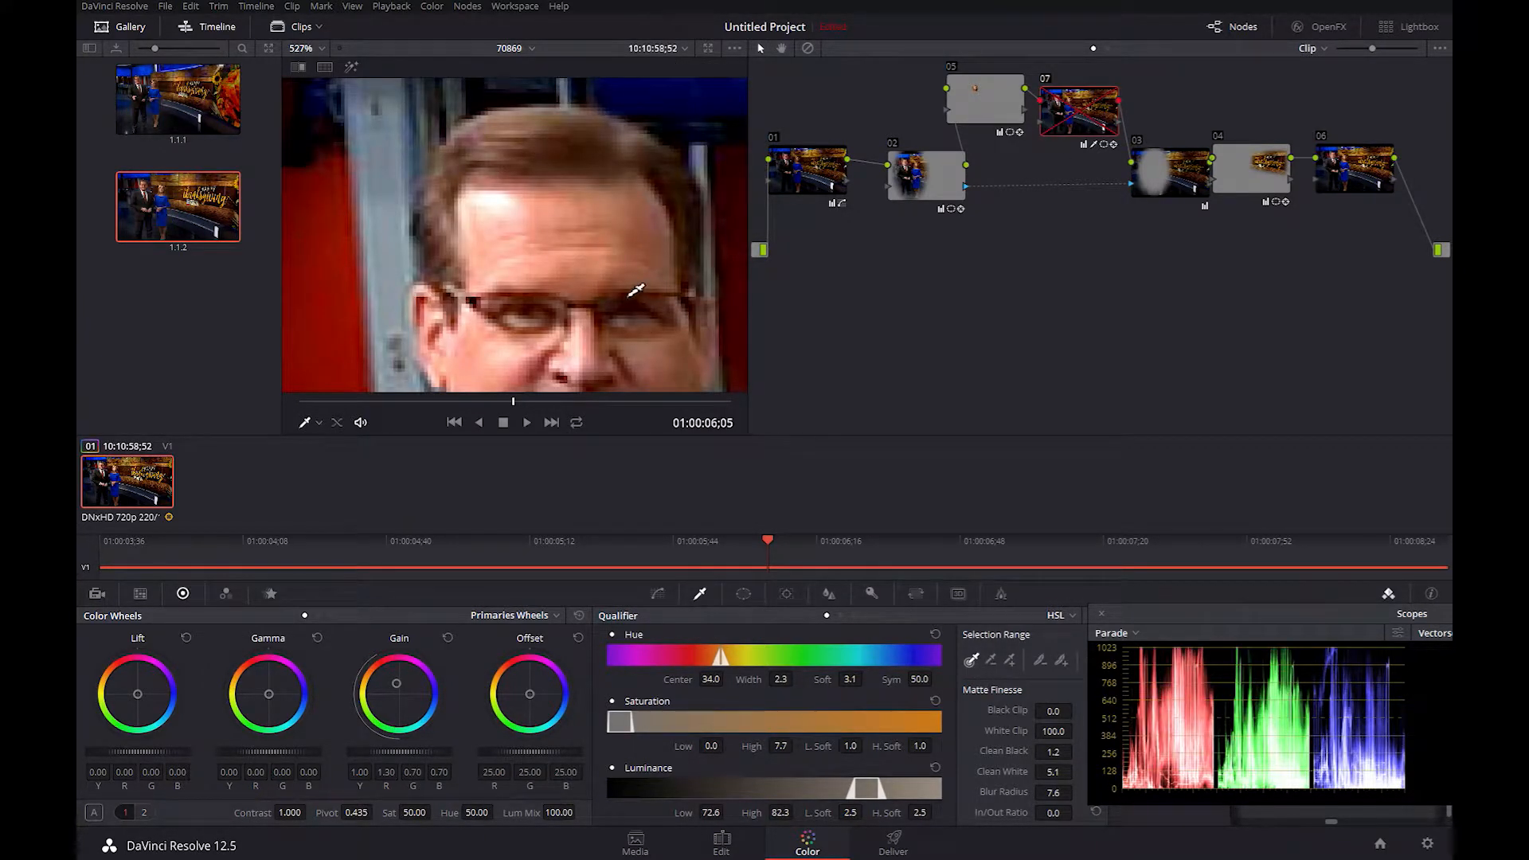
key("ctrl+d")
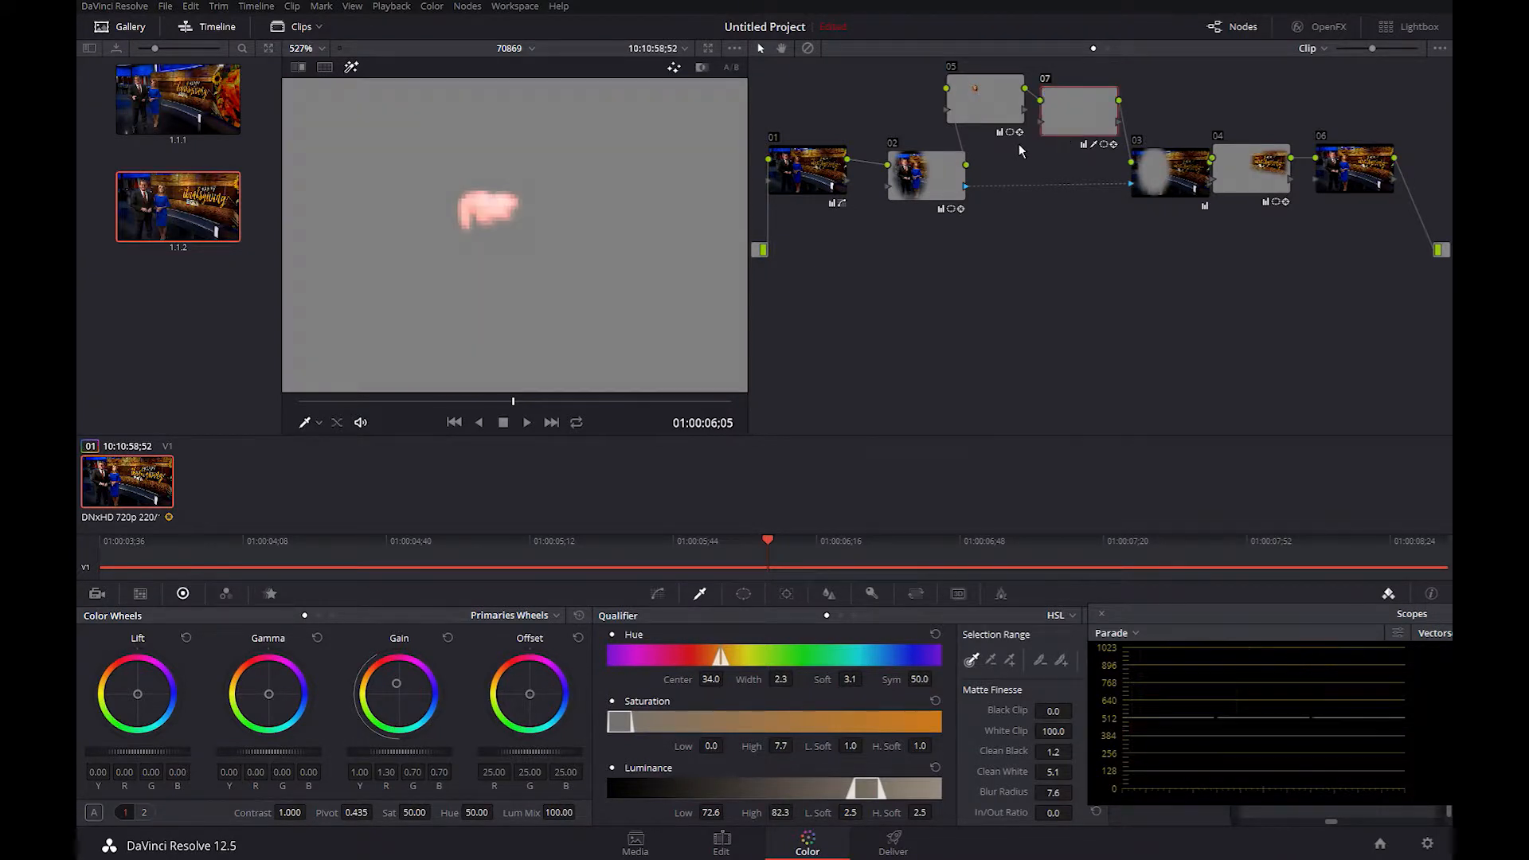
key("shift+h")
key("ctrl+d")
key("ctrl+d")
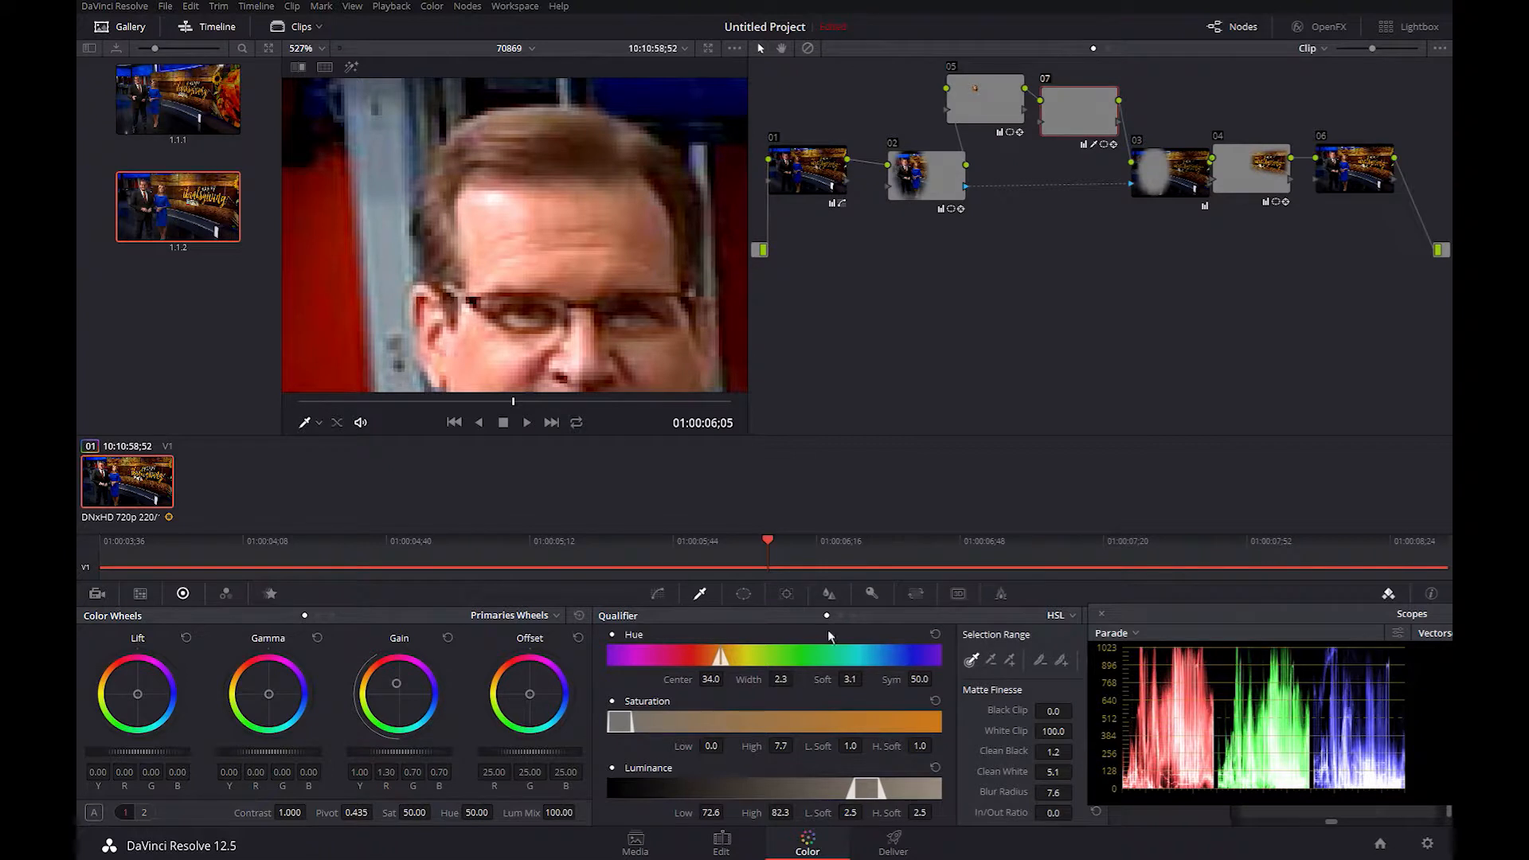
Refine node 07's key with hue width 11.1, luminance low 71.6, blur radius 10.6 and in/out ratio 3.5, and compare it off and on.
key("shift+h")
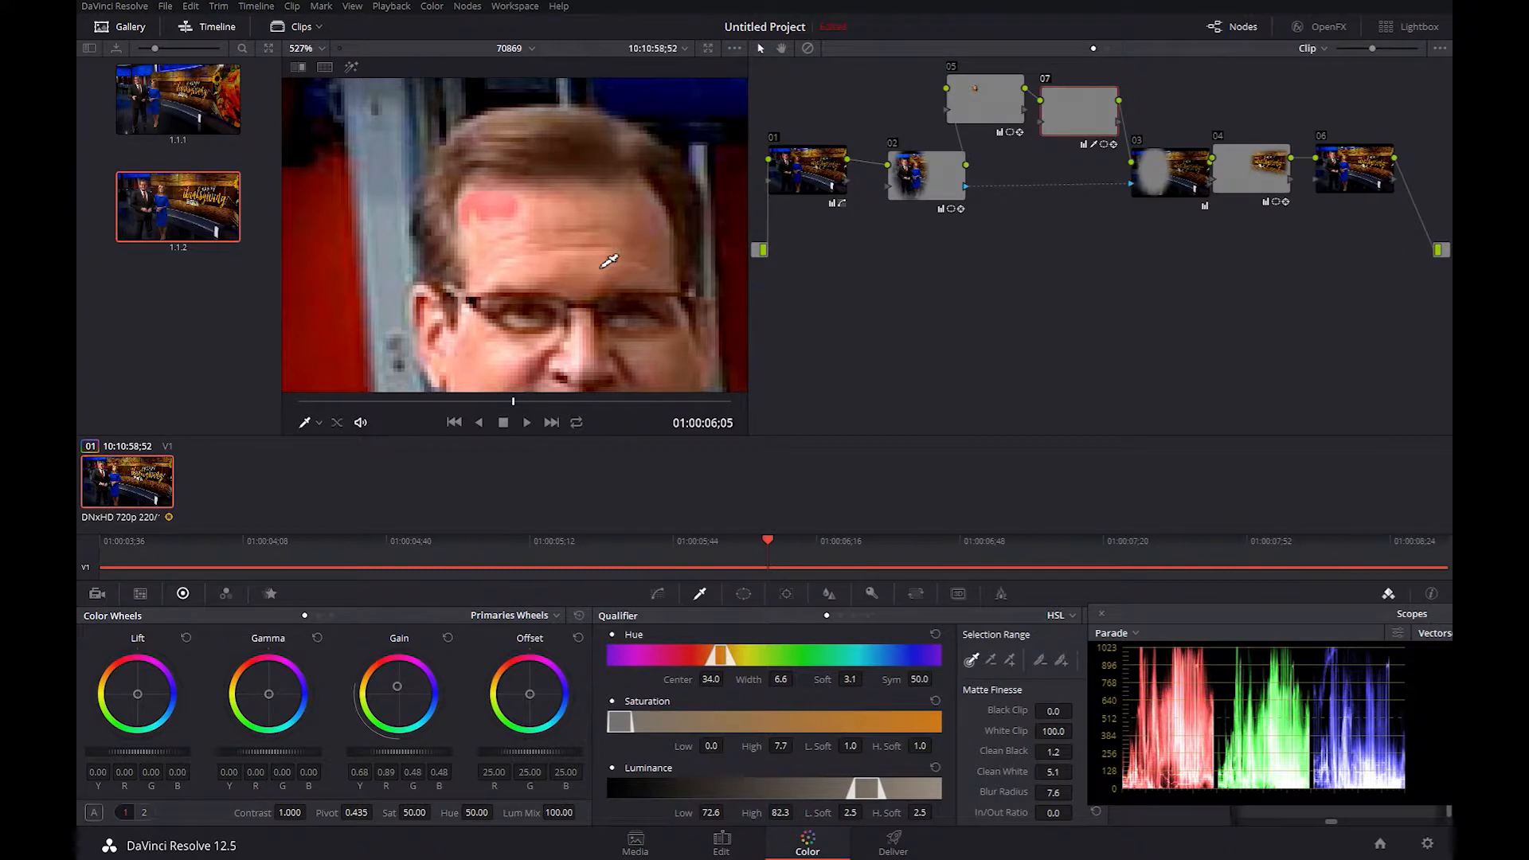
key("ctrl+d")
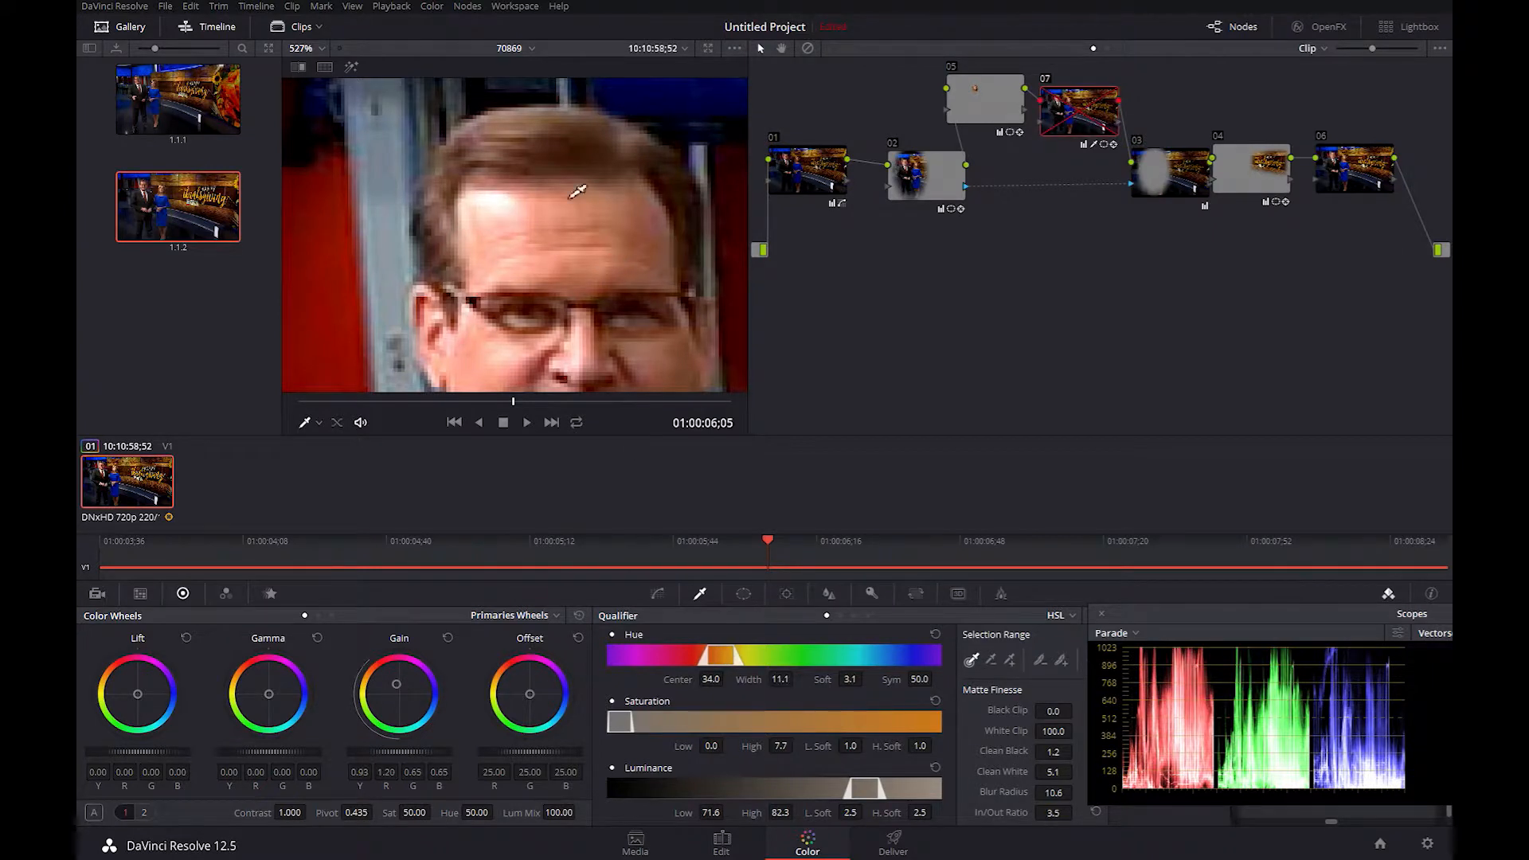
scroll(573, 199, "down", 1)
scroll(566, 218, "down", 3)
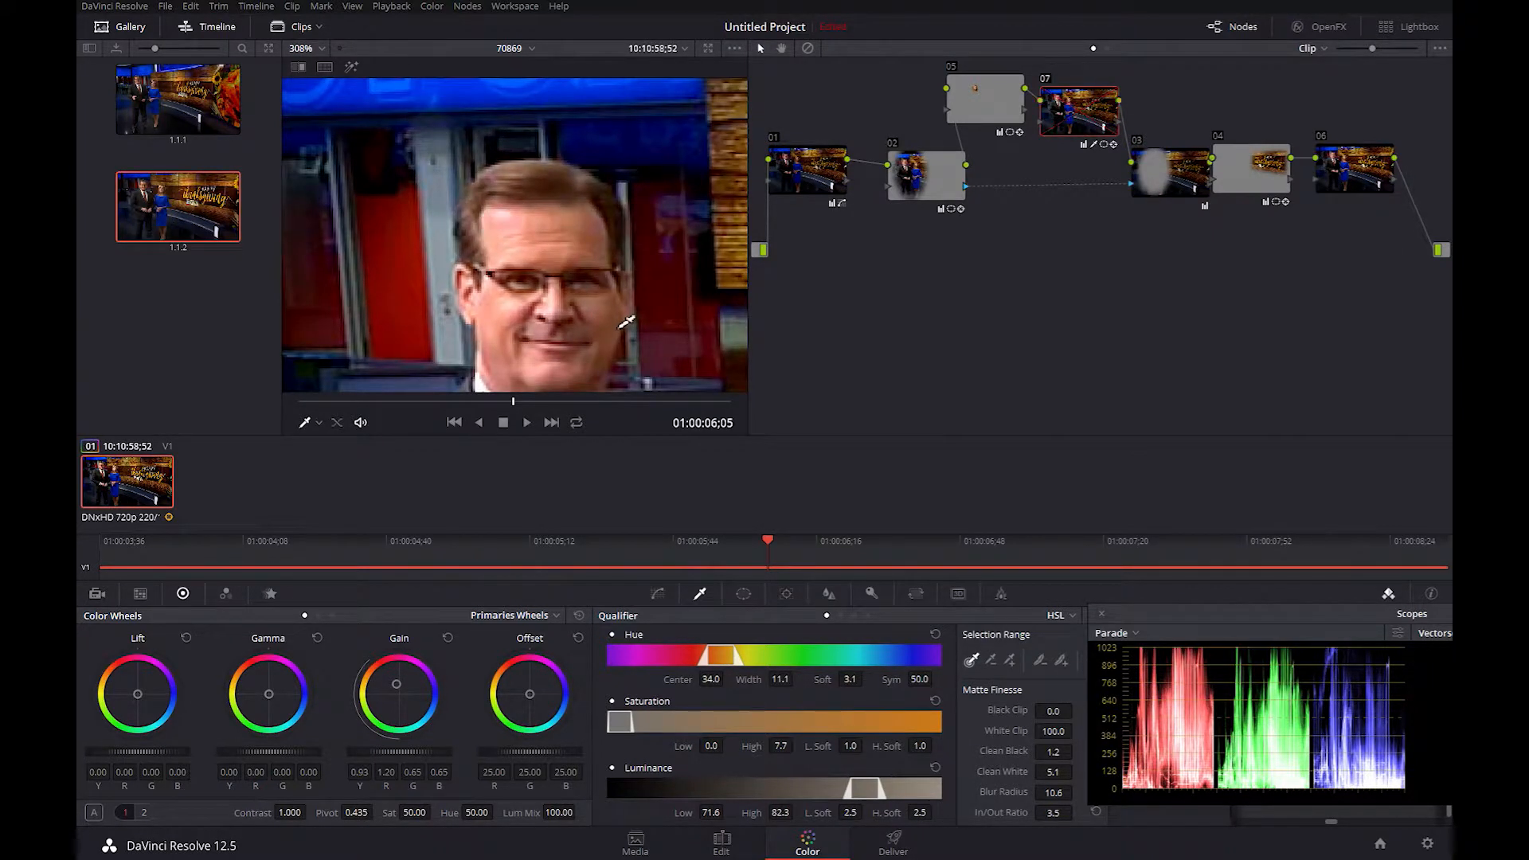
key("ctrl+d")
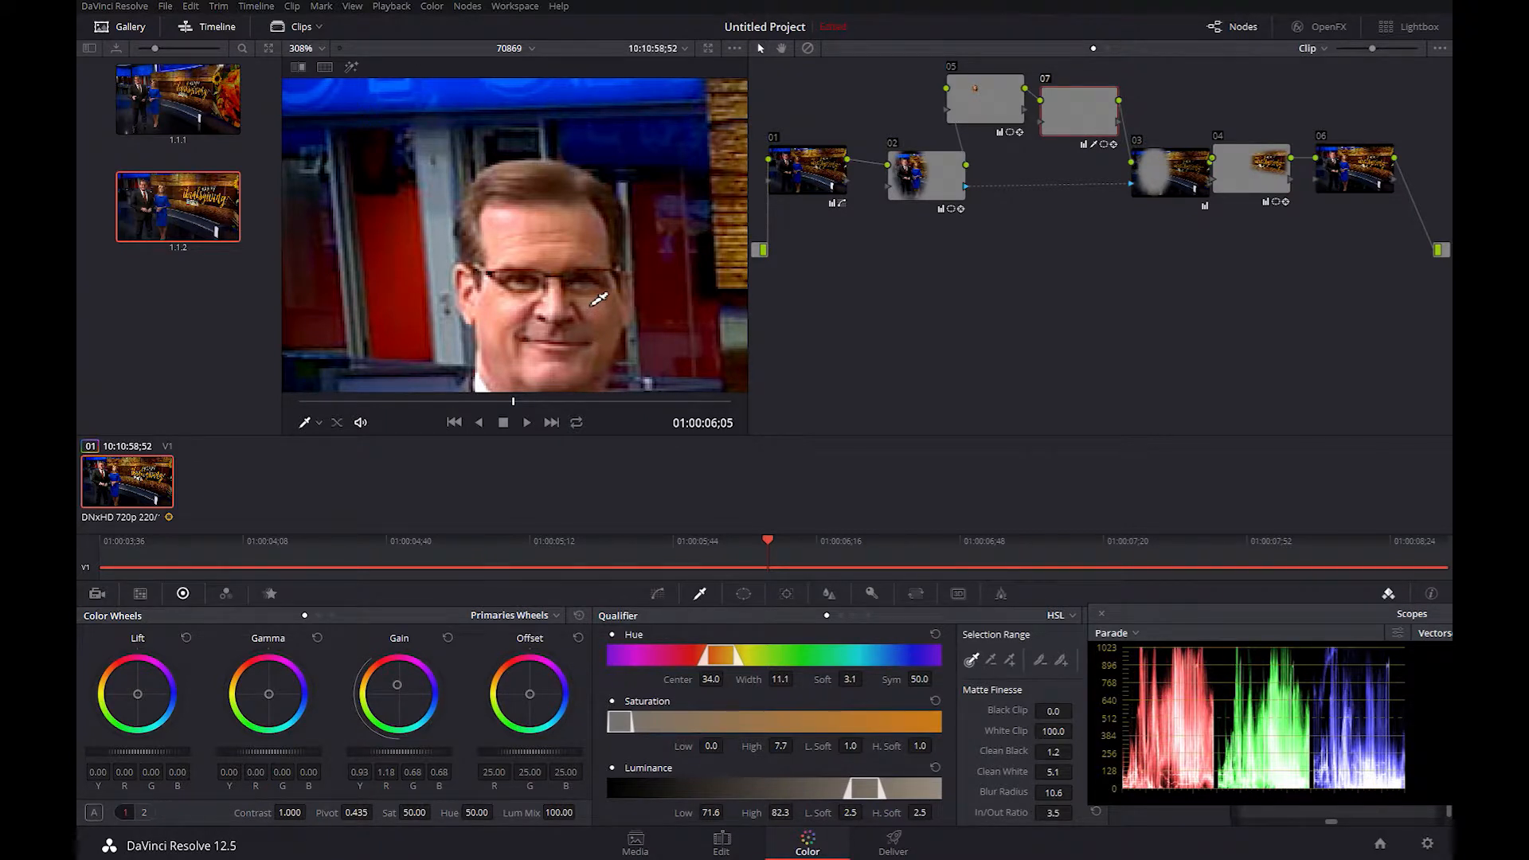
Play the shot to check the forehead and roll node 07's red-tinted gain back to a neutral 0.98.
key("space")
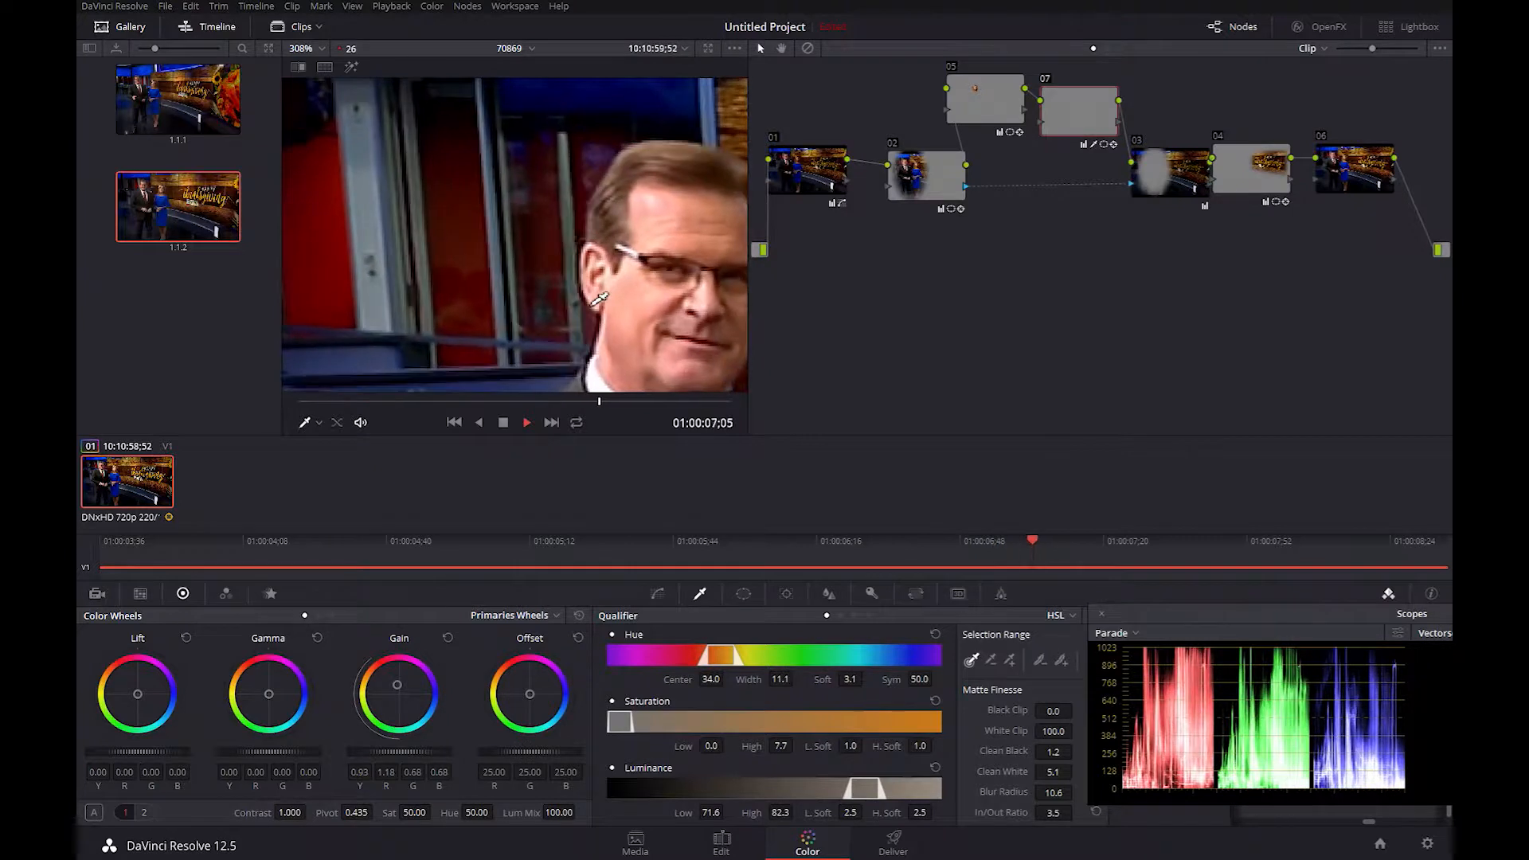
key("ctrl+z")
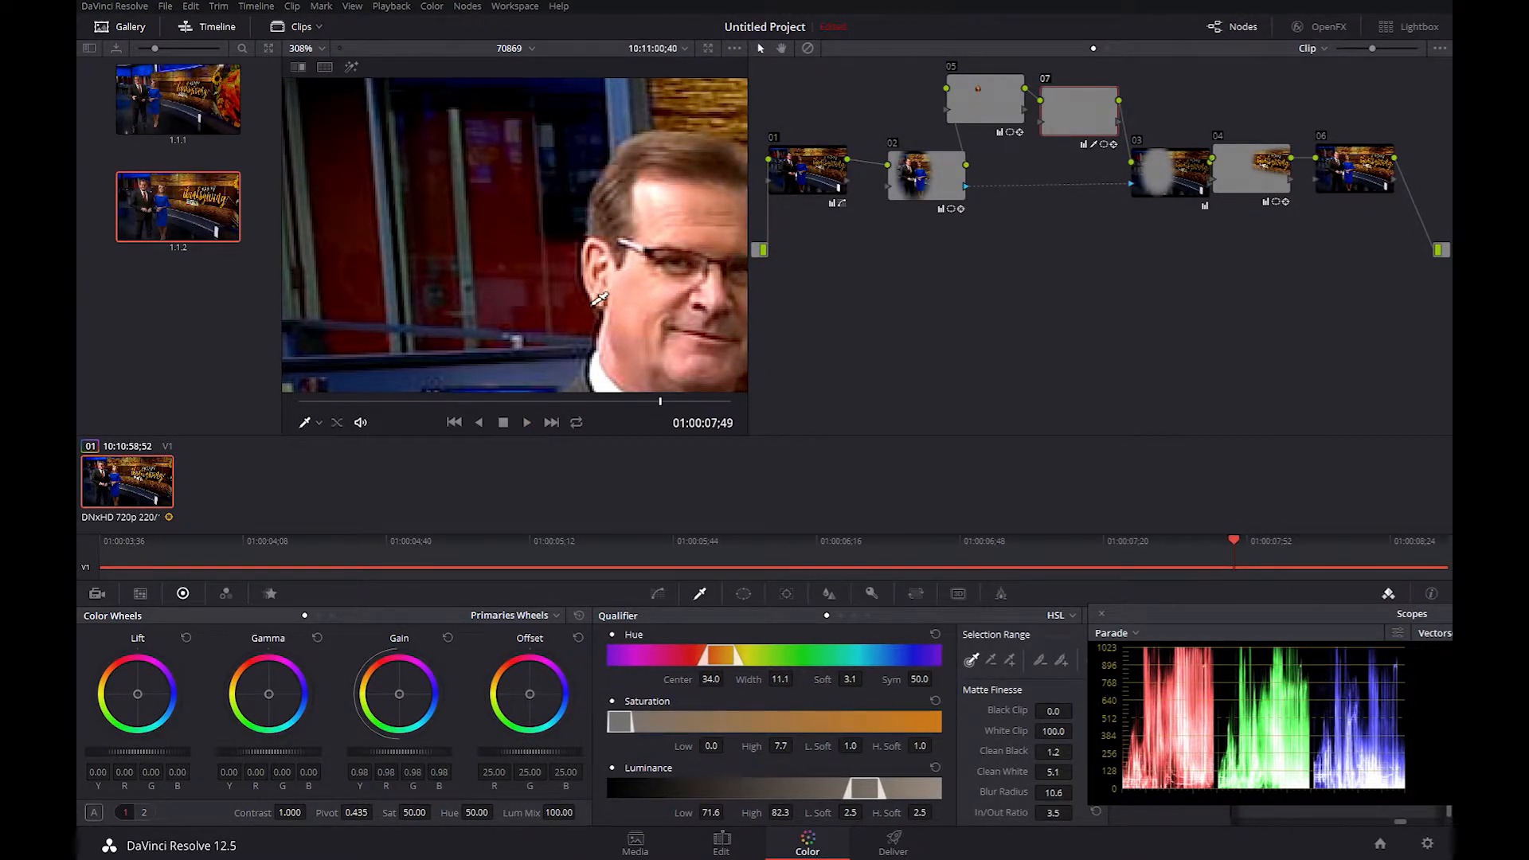
key("ctrl+z")
Review the whole graded shot in full-screen playback and return to the color page with node 06 selected.
left_click_drag(529, 308, 451, 306)
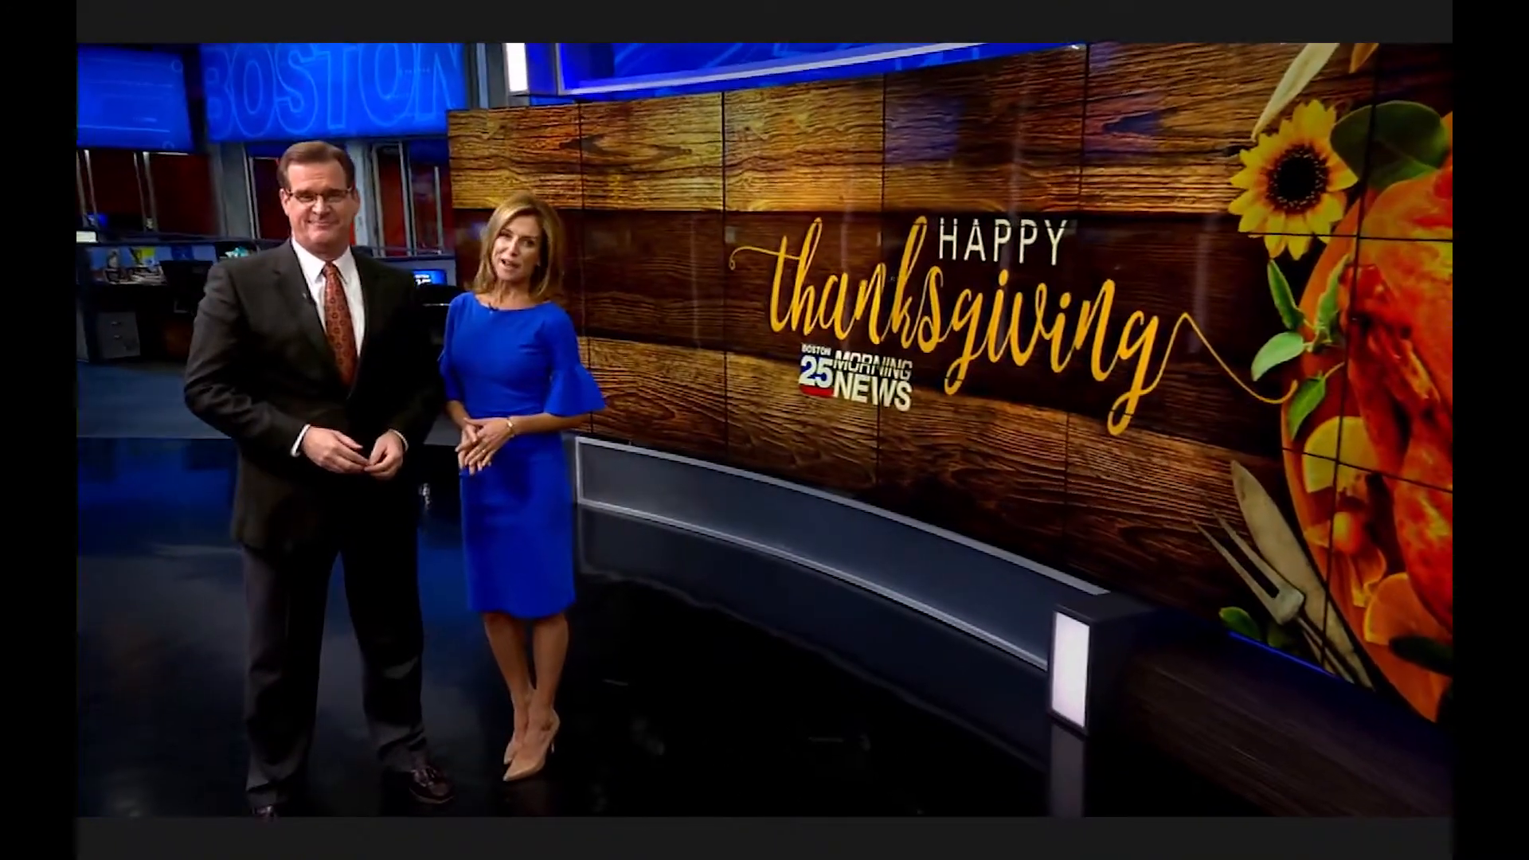
key("Escape")
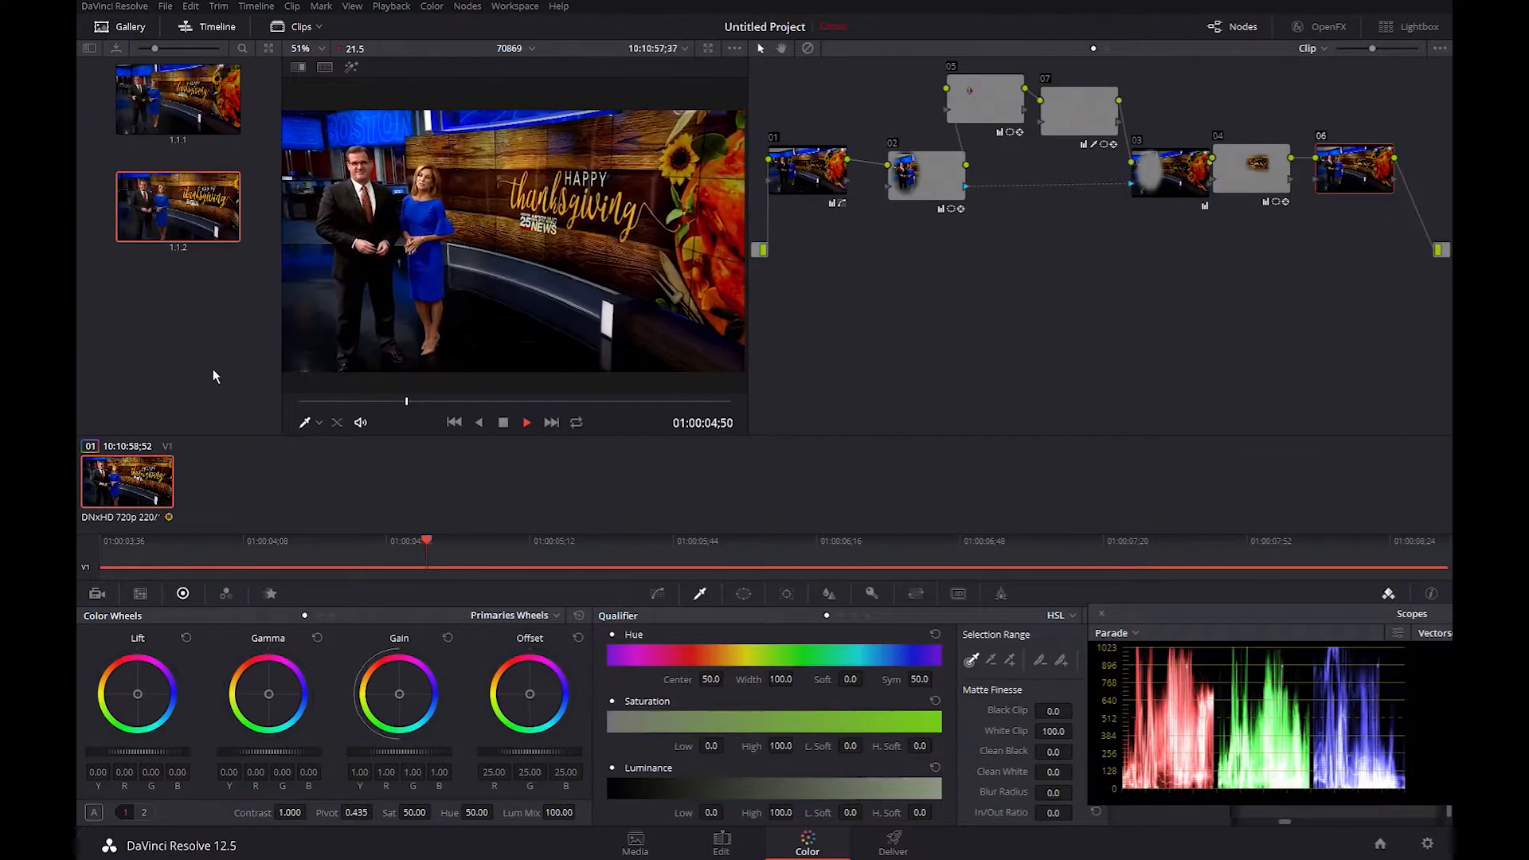